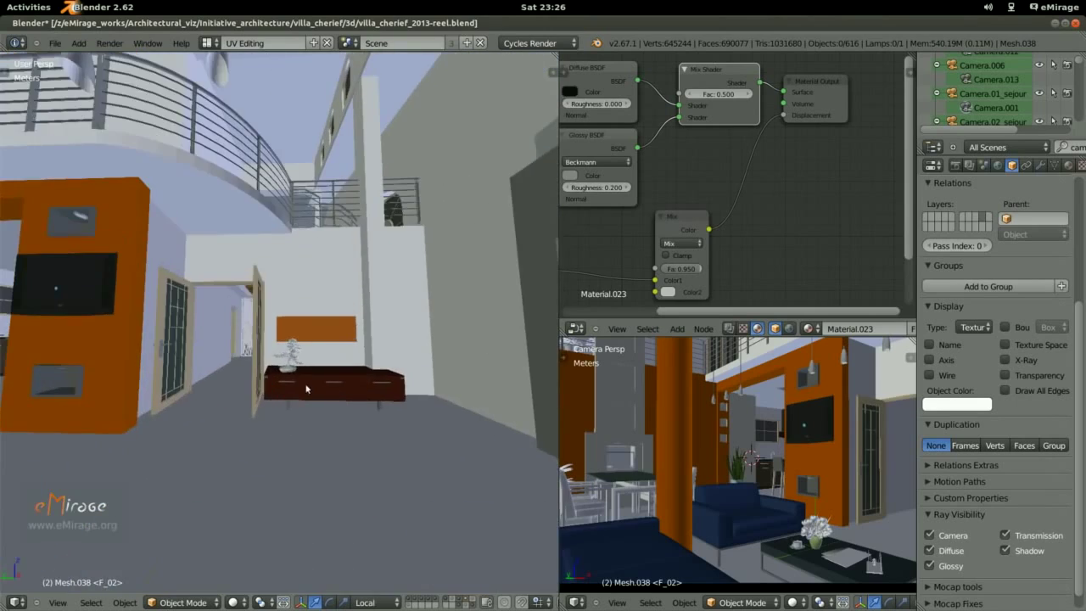
right_click(355, 397)
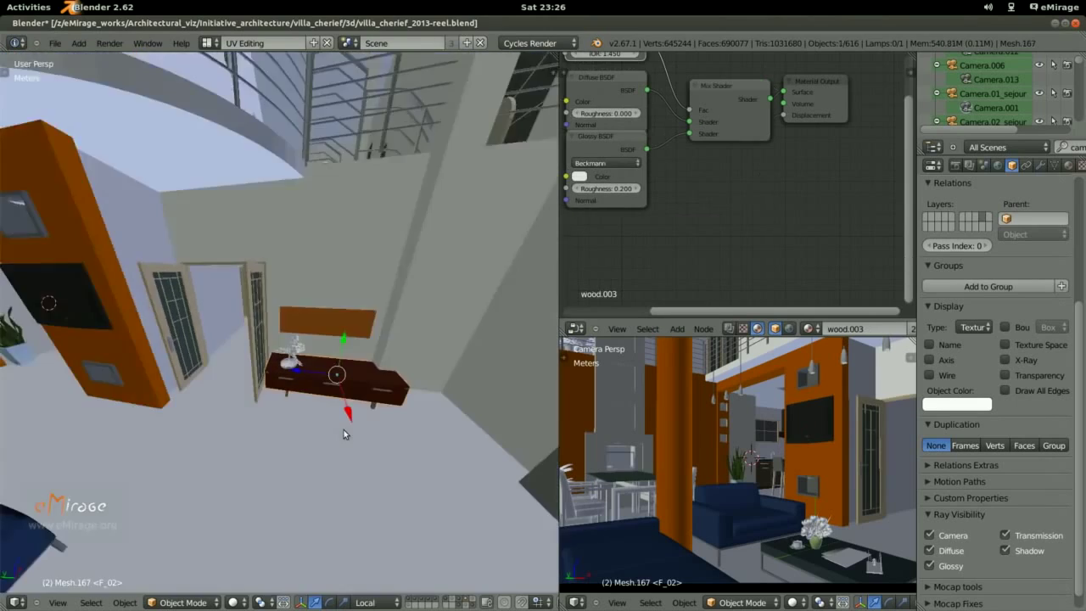
mouse_move(354, 399)
middle_mouse_down()
mouse_move(340, 514)
mouse_move(338, 144)
middle_mouse_up()
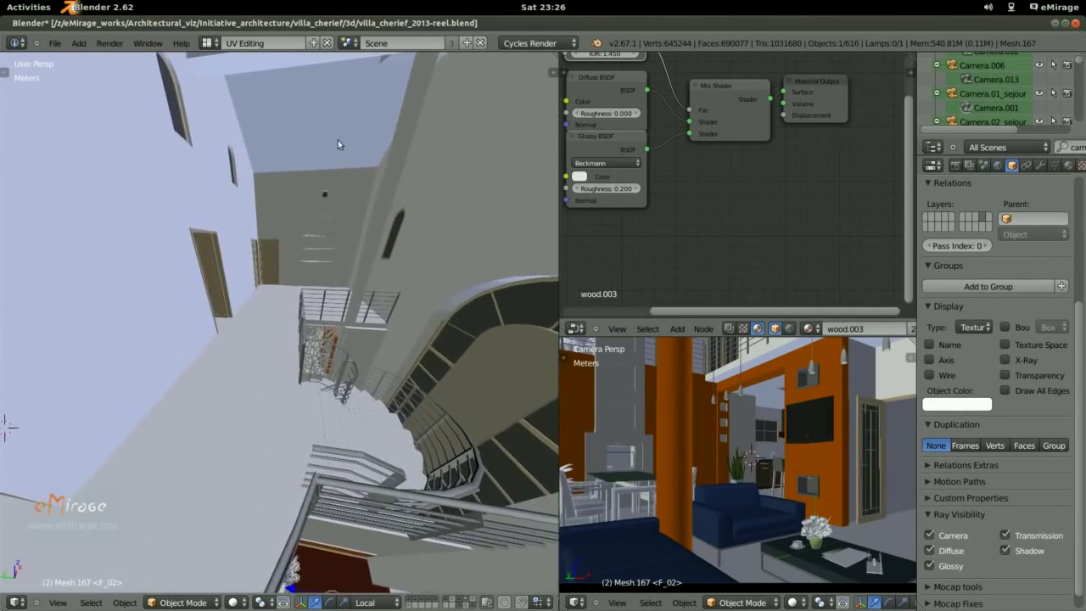
middle_click_drag(407, 254, 293, 301)
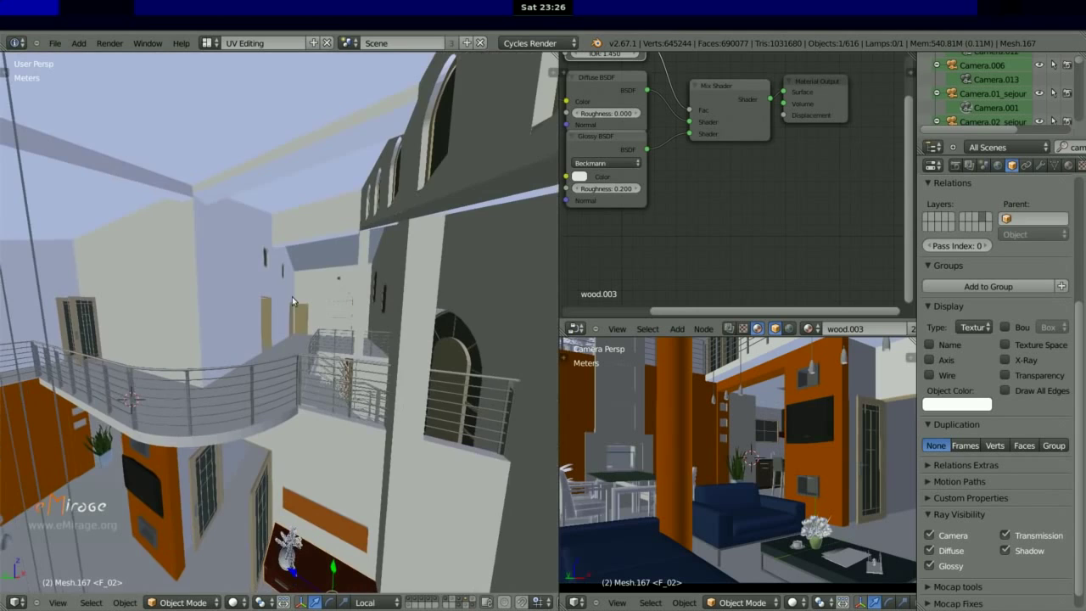
right_click(277, 324)
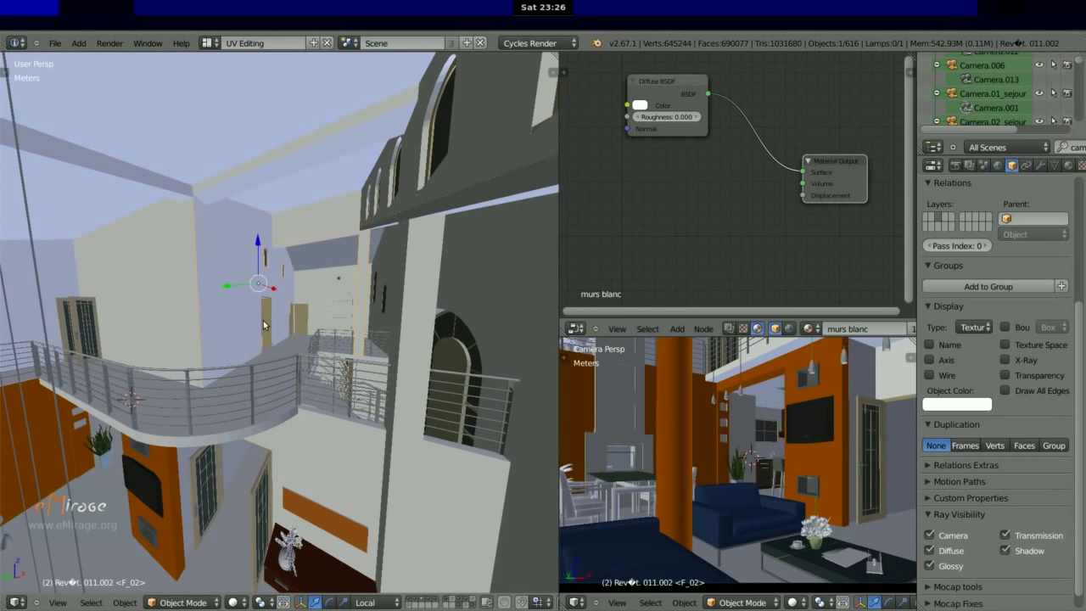
mouse_move(222, 325)
middle_mouse_down()
mouse_move(276, 324)
mouse_move(327, 370)
mouse_move(296, 360)
mouse_move(286, 213)
mouse_move(313, 342)
mouse_move(301, 300)
mouse_move(303, 381)
mouse_move(333, 415)
mouse_move(409, 454)
mouse_move(377, 454)
mouse_move(375, 444)
mouse_move(407, 441)
mouse_move(396, 374)
mouse_move(317, 197)
mouse_move(209, 241)
mouse_move(83, 384)
mouse_move(59, 437)
mouse_move(62, 481)
mouse_move(34, 500)
mouse_move(2, 457)
mouse_move(96, 440)
mouse_move(123, 367)
mouse_move(1, 307)
mouse_move(130, 163)
middle_mouse_up()
middle_click_drag(237, 367, 348, 375)
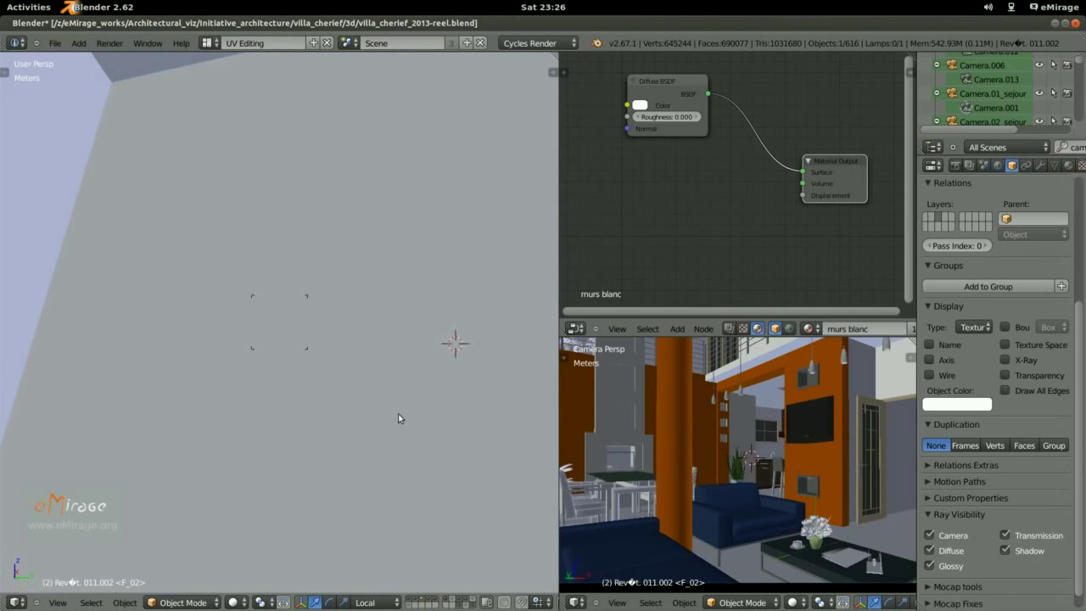
mouse_move(399, 414)
middle_mouse_down()
mouse_move(206, 381)
mouse_move(323, 393)
mouse_move(460, 383)
mouse_move(299, 403)
mouse_move(88, 390)
mouse_move(171, 415)
middle_mouse_up()
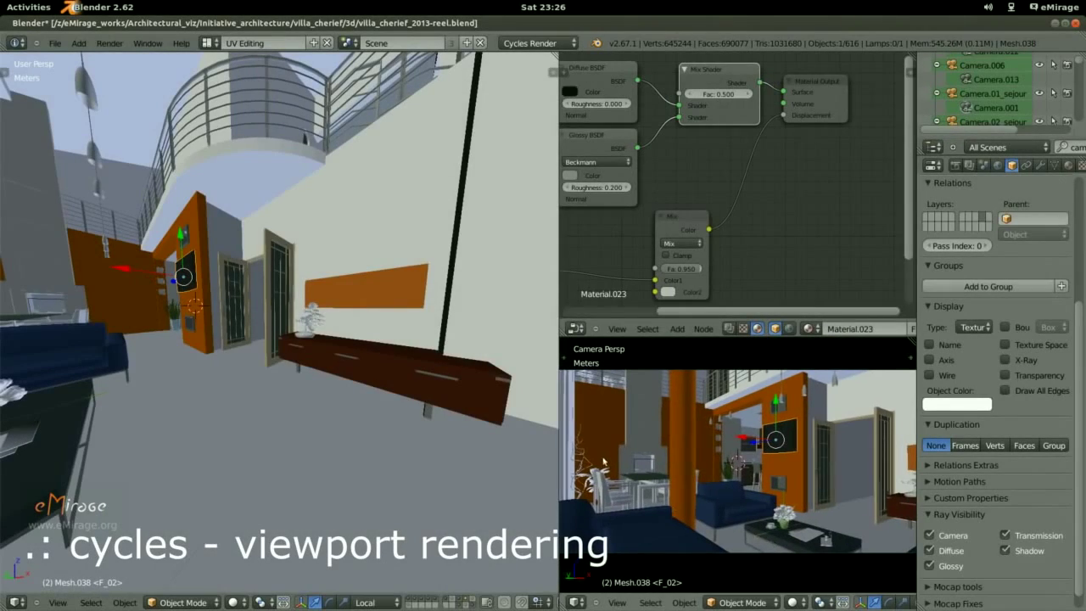
Widen the camera viewport, switch it to Rendered shading, zoom out, and open the layer-management side panel
left_click_drag(559, 439, 455, 444)
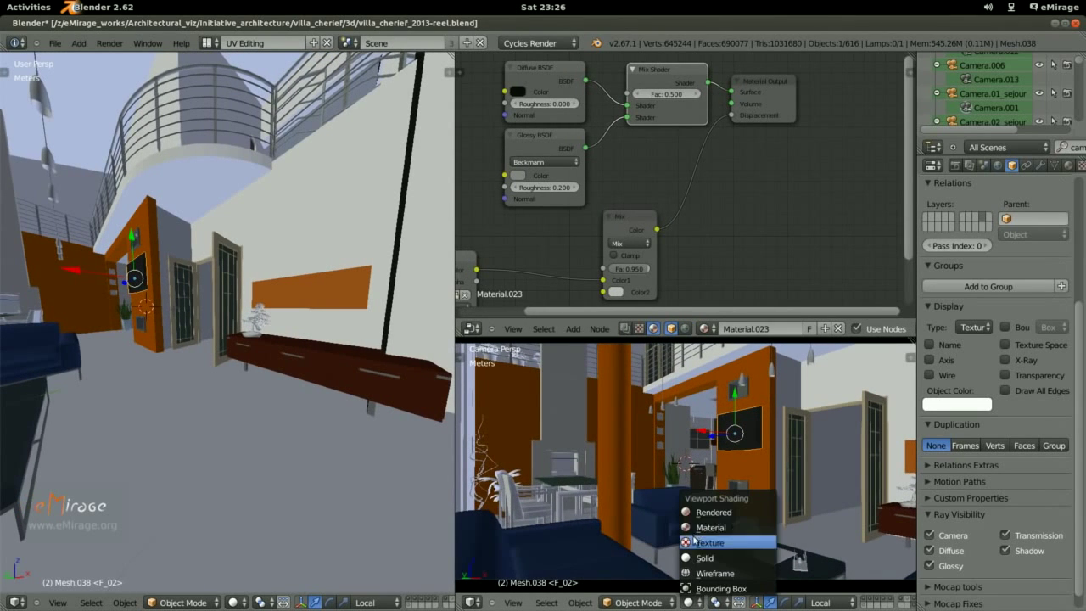
key("Return")
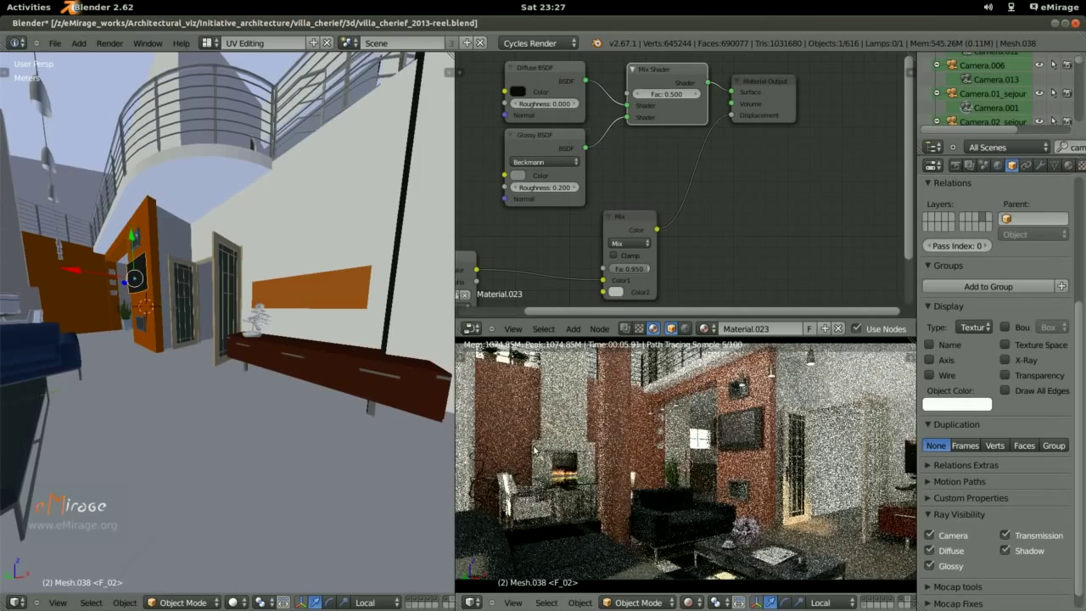
scroll(258, 410, "down", 3)
scroll(258, 411, "down", 3)
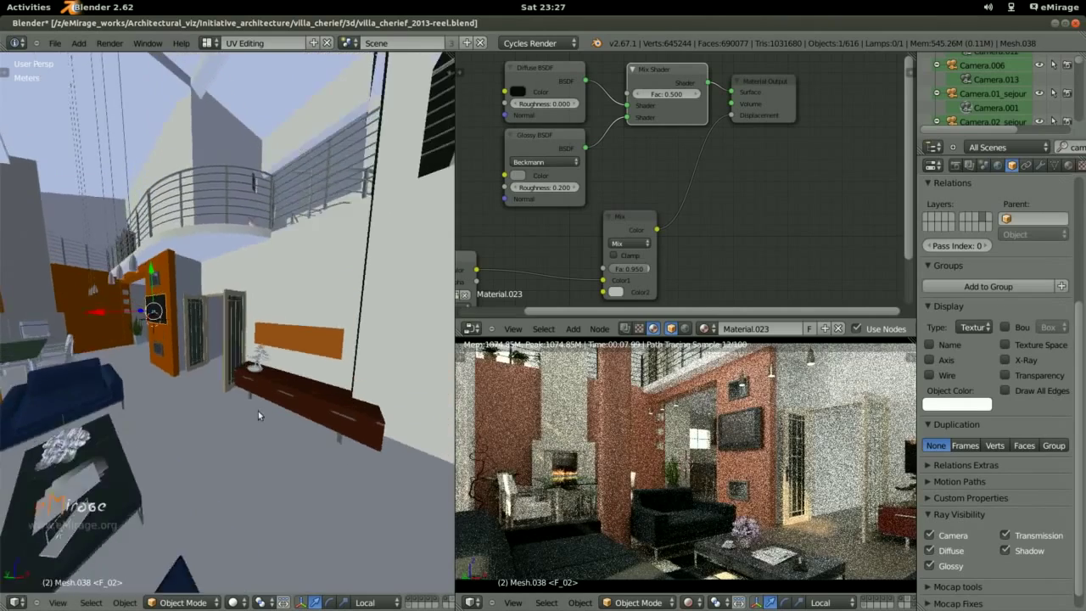
scroll(258, 411, "down", 3)
scroll(258, 410, "down", 3)
middle_click_drag(257, 411, 190, 410)
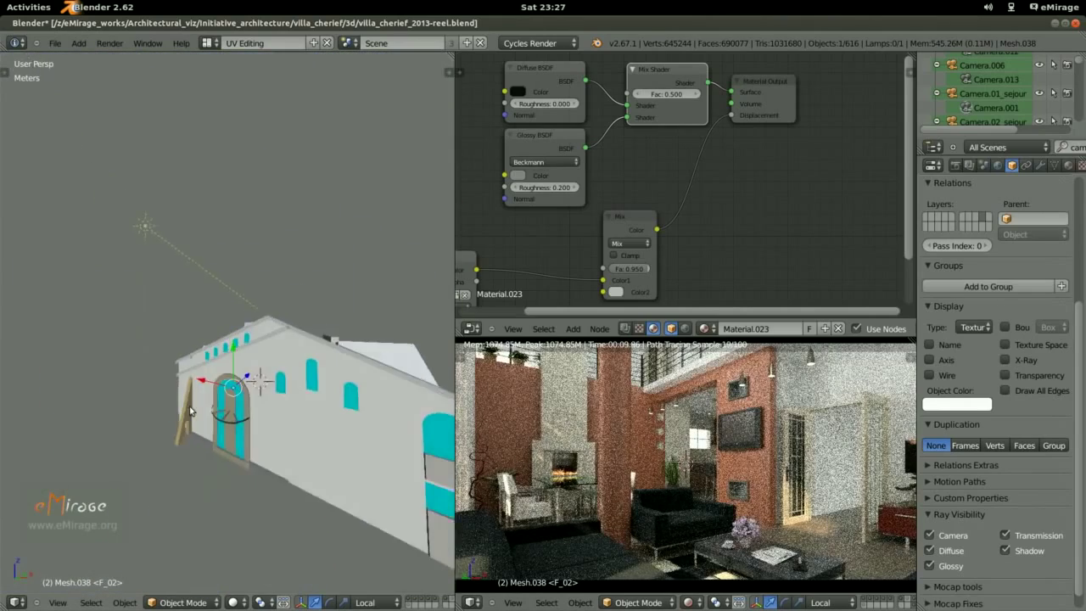
left_click(445, 70)
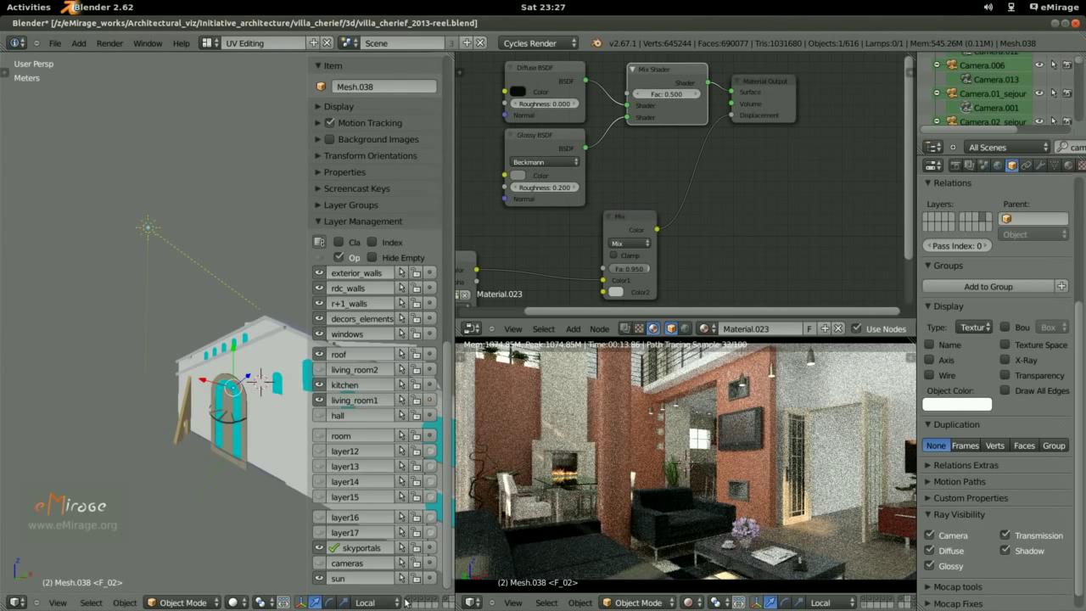
Solo the exterior_walls layer and select the ceramica_pamesa.white wall in the rendered preview
left_click(415, 599)
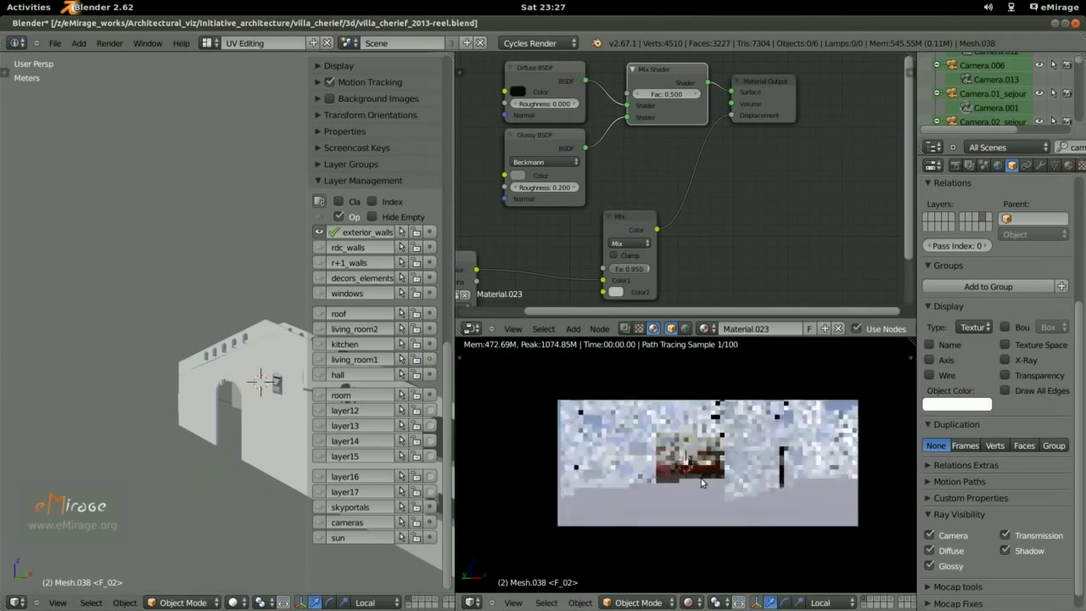
middle_click_drag(712, 471, 741, 429)
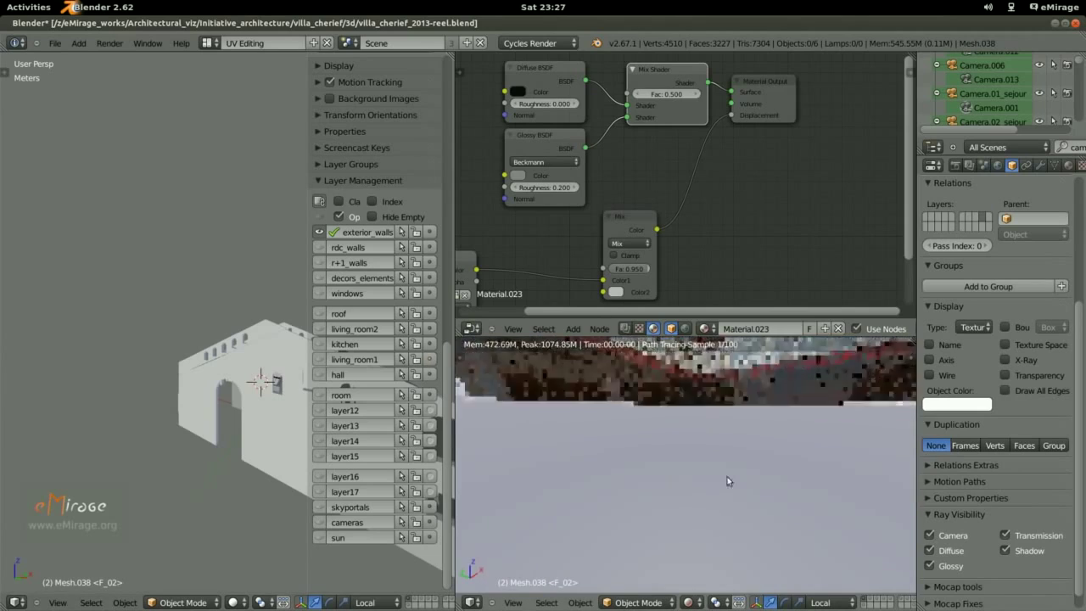
right_click(741, 429)
mouse_move(741, 429)
middle_mouse_down()
mouse_move(694, 484)
mouse_move(583, 471)
middle_mouse_up()
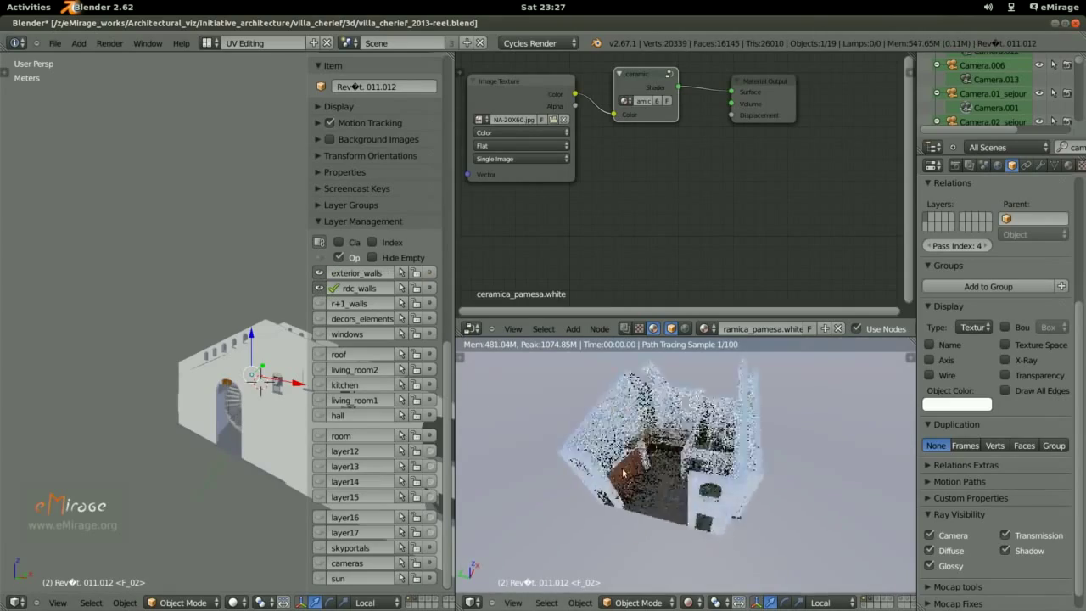
mouse_move(622, 471)
middle_mouse_down()
mouse_move(560, 475)
mouse_move(611, 475)
middle_mouse_up()
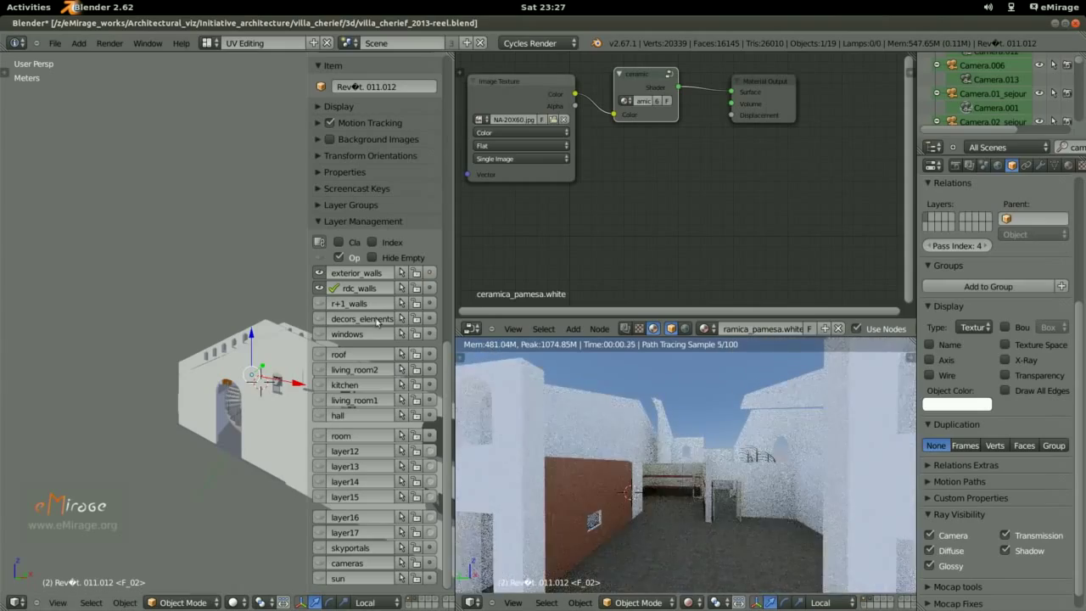
Also enable the r+1_walls, decors_elements and roof layers
left_click(320, 303)
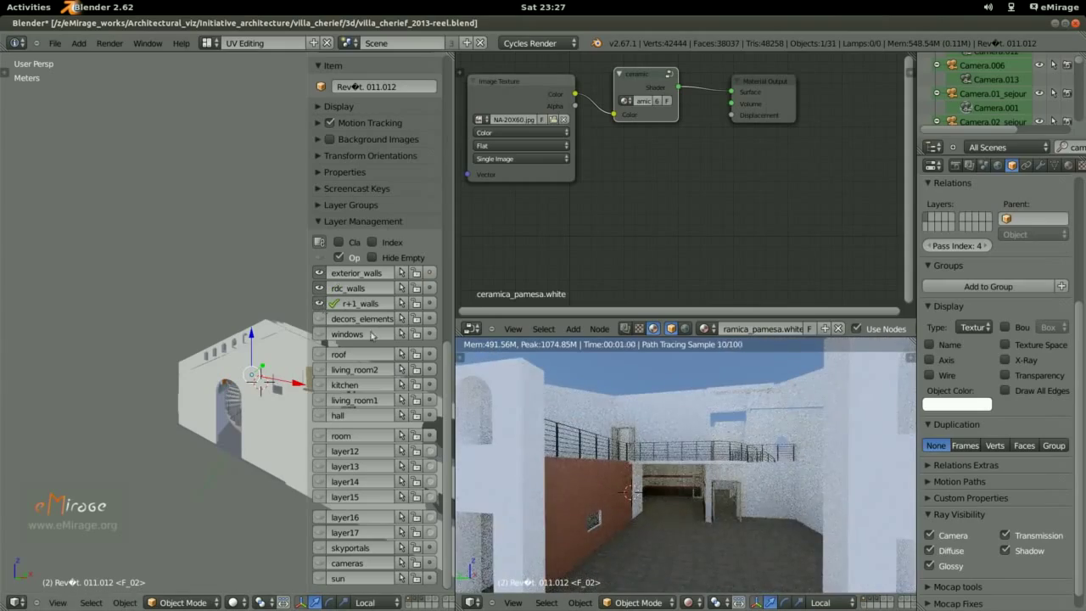
middle_click_drag(662, 509, 688, 499)
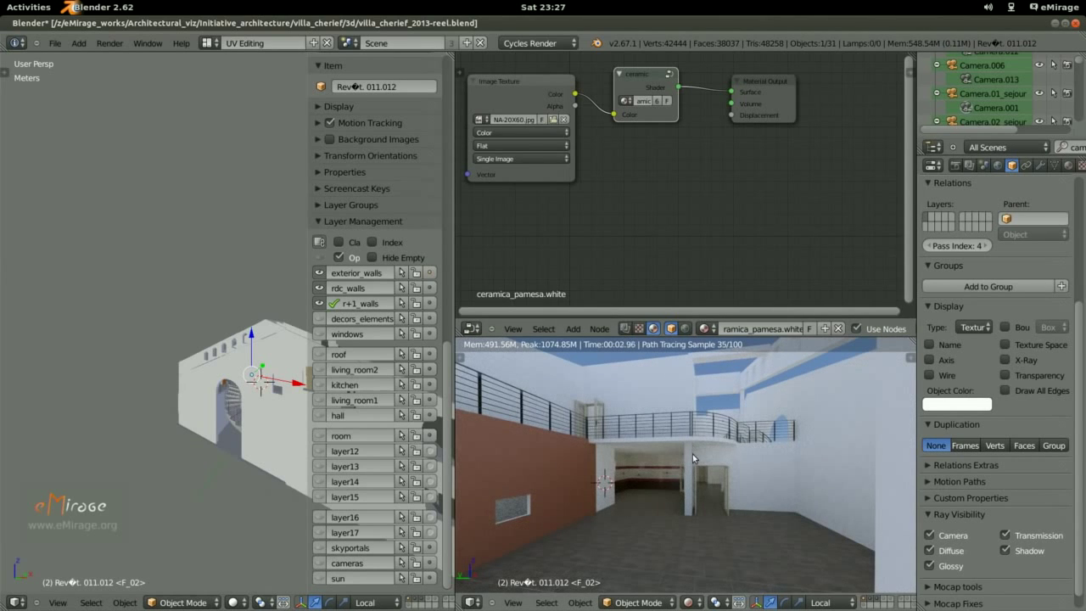
left_click(319, 319)
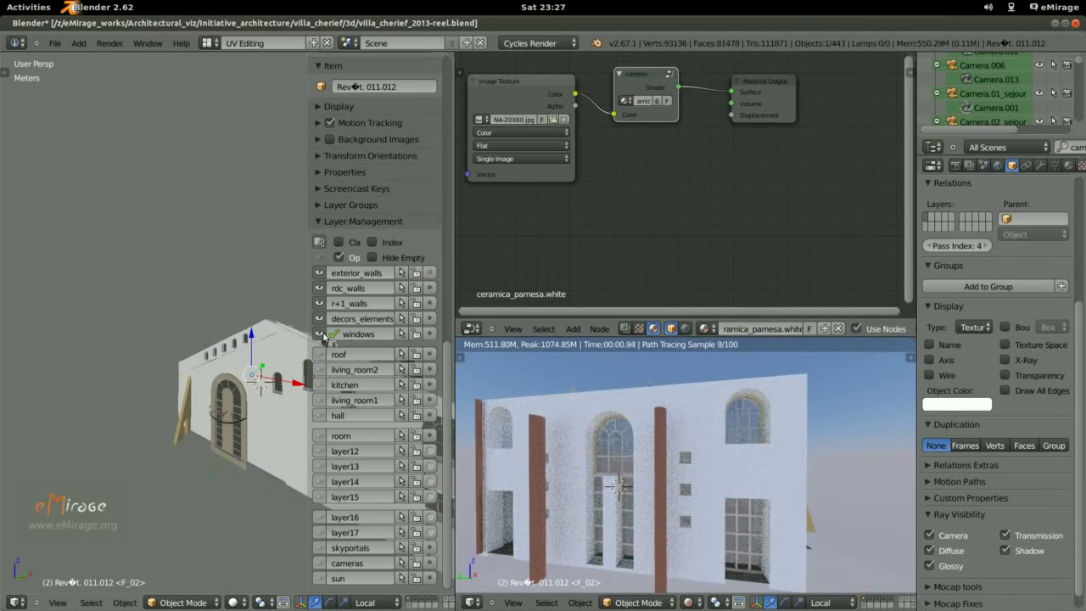
mouse_move(711, 510)
middle_mouse_down()
mouse_move(681, 581)
mouse_move(599, 464)
middle_mouse_up()
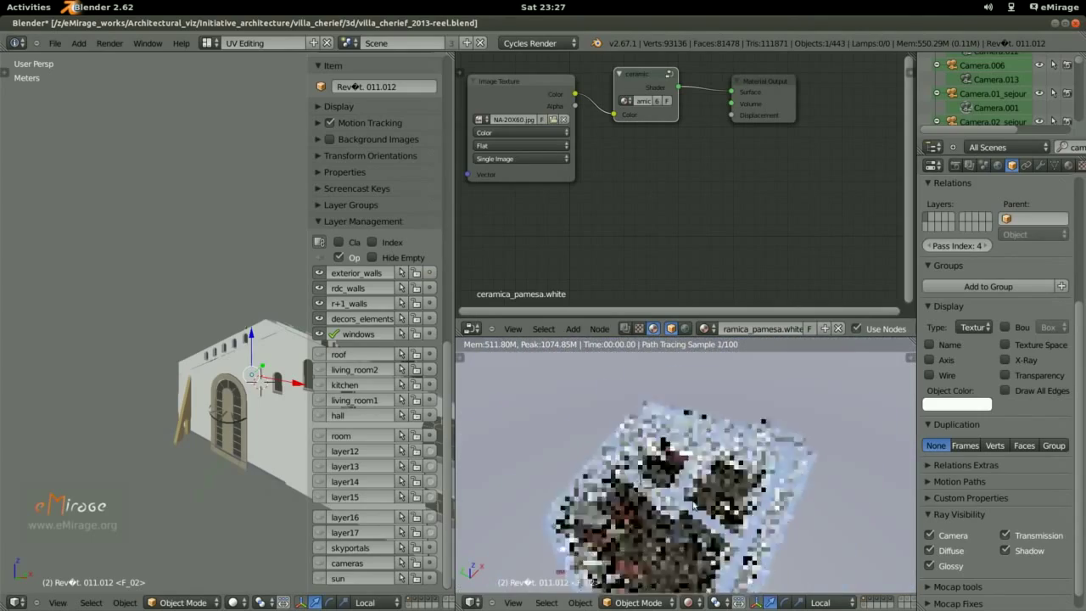
left_click(320, 354)
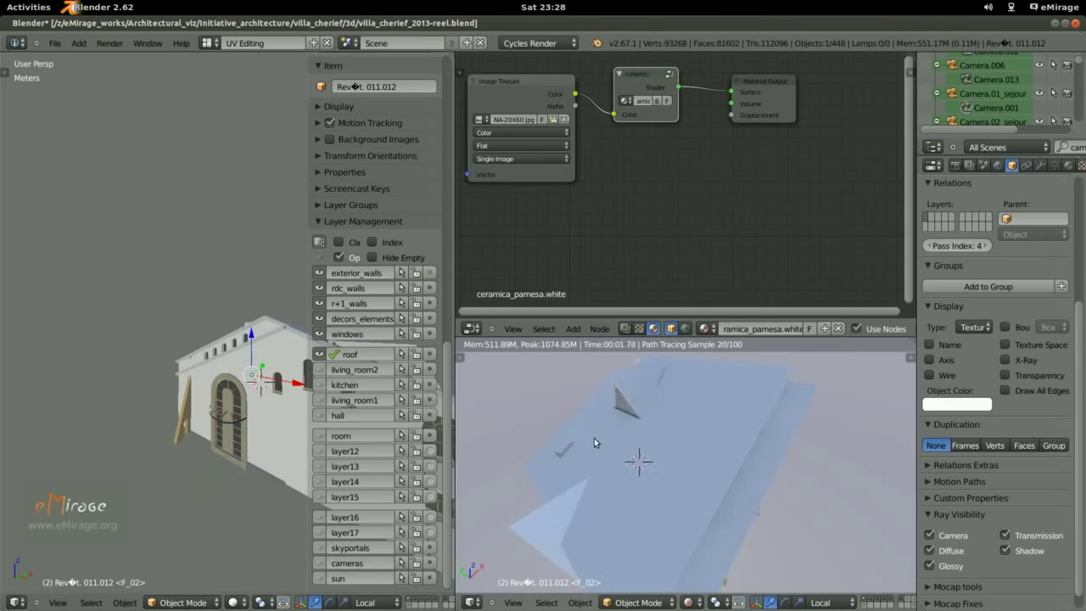
Switch to camera view and enable the living_room1, sun and skyportals layers
key("KP_0")
scroll(638, 461, "up", 2)
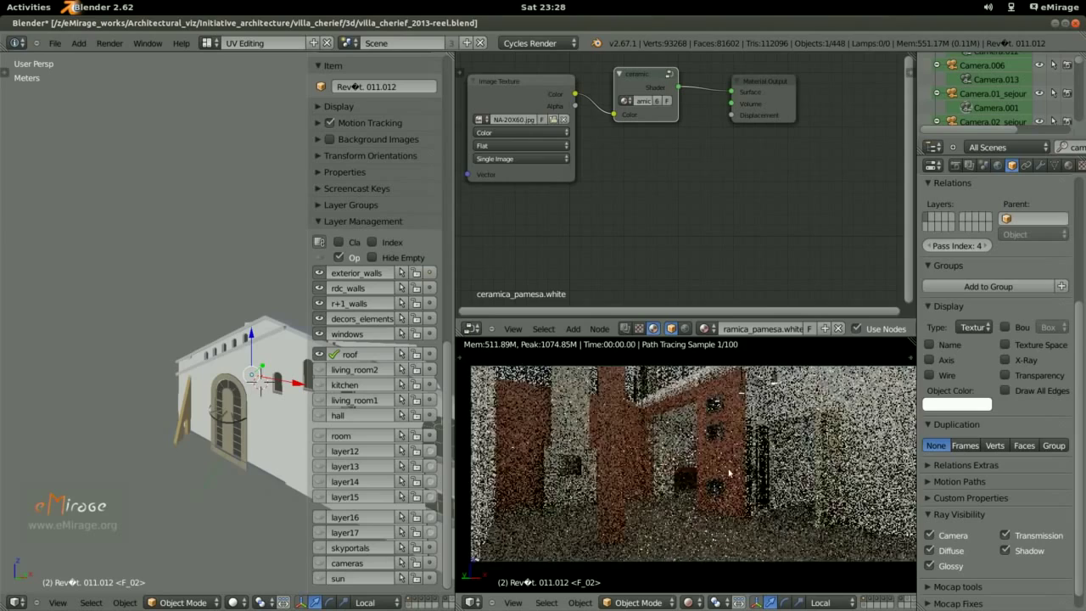
key("Home")
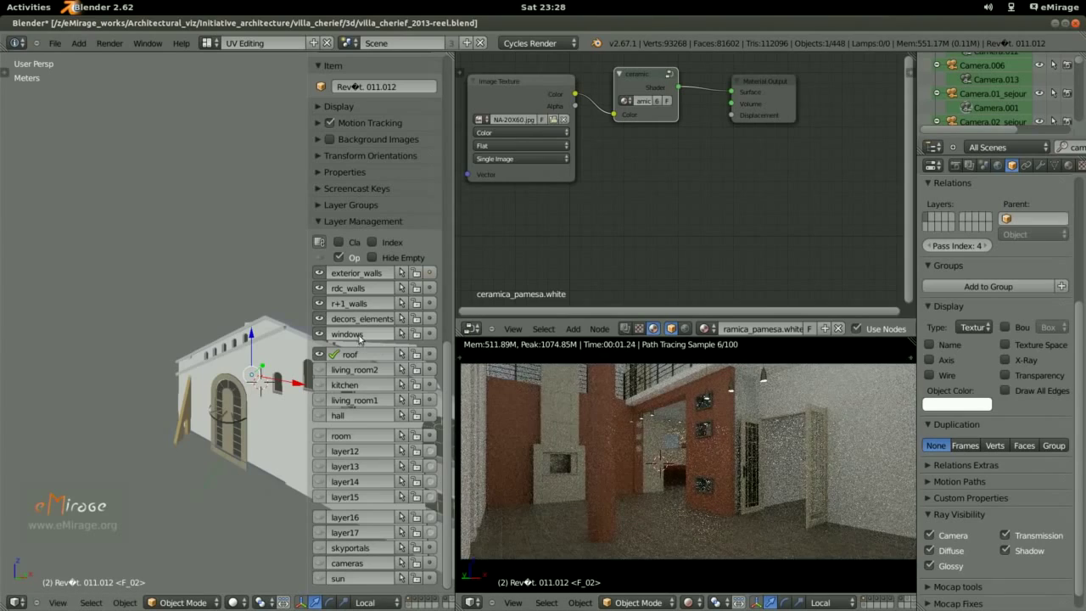
left_click(319, 401)
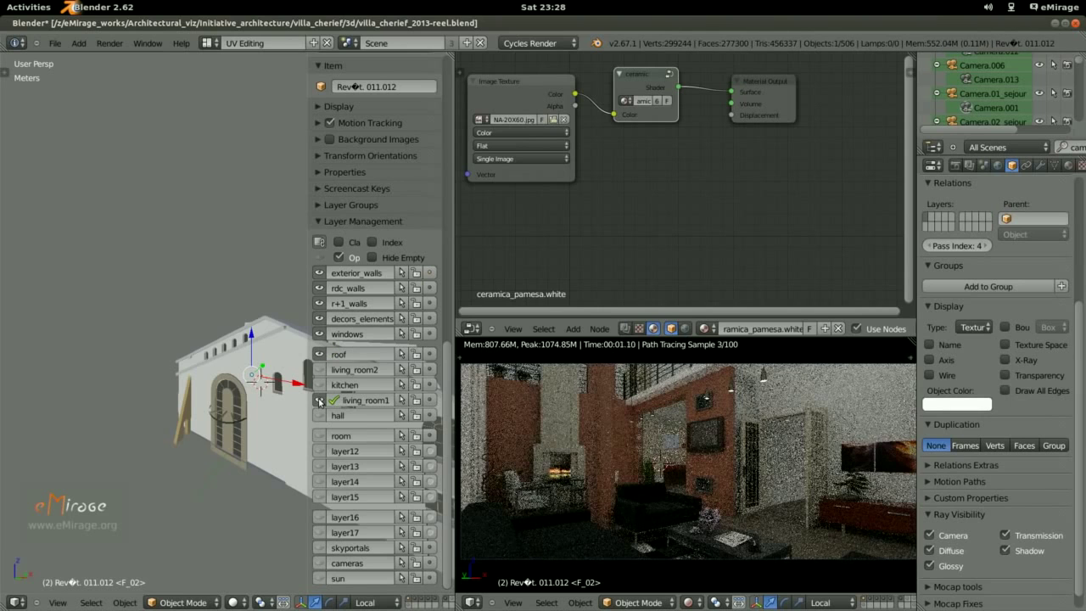
left_click(319, 578)
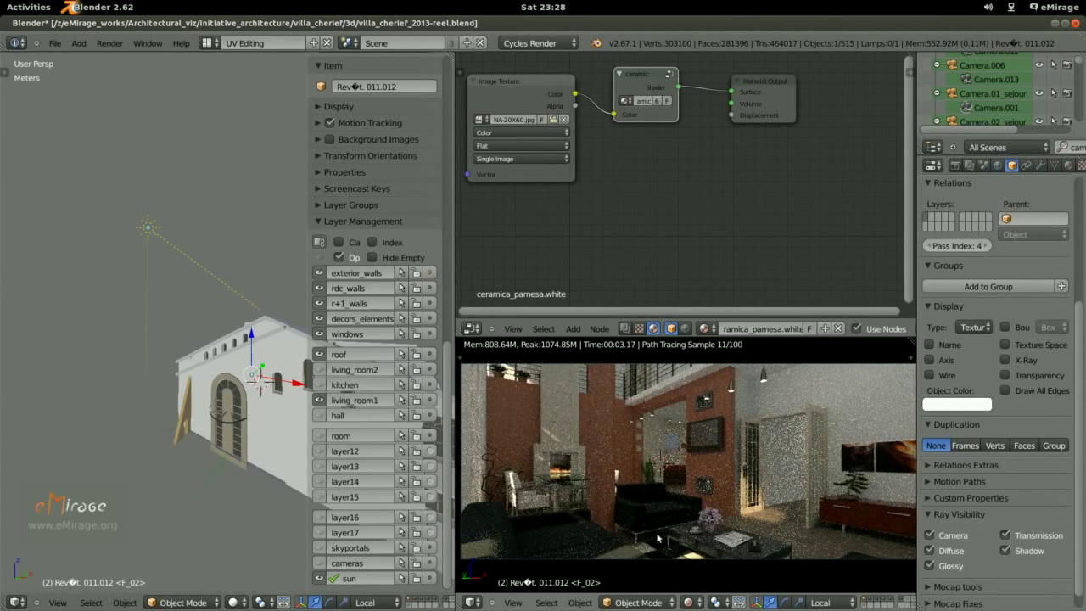
left_click(320, 548)
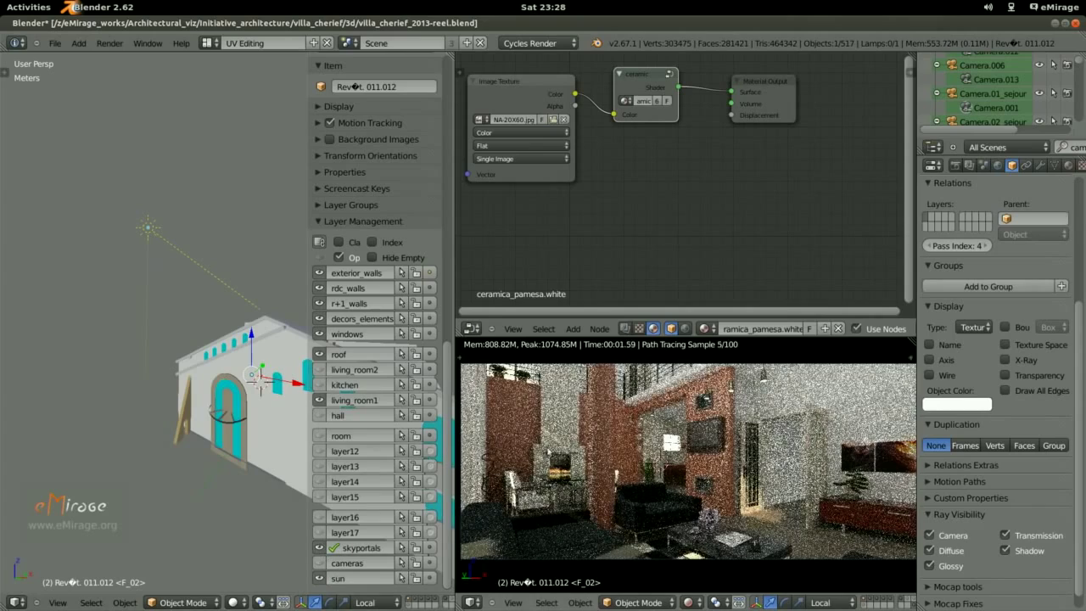
middle_click_drag(201, 378, 317, 415)
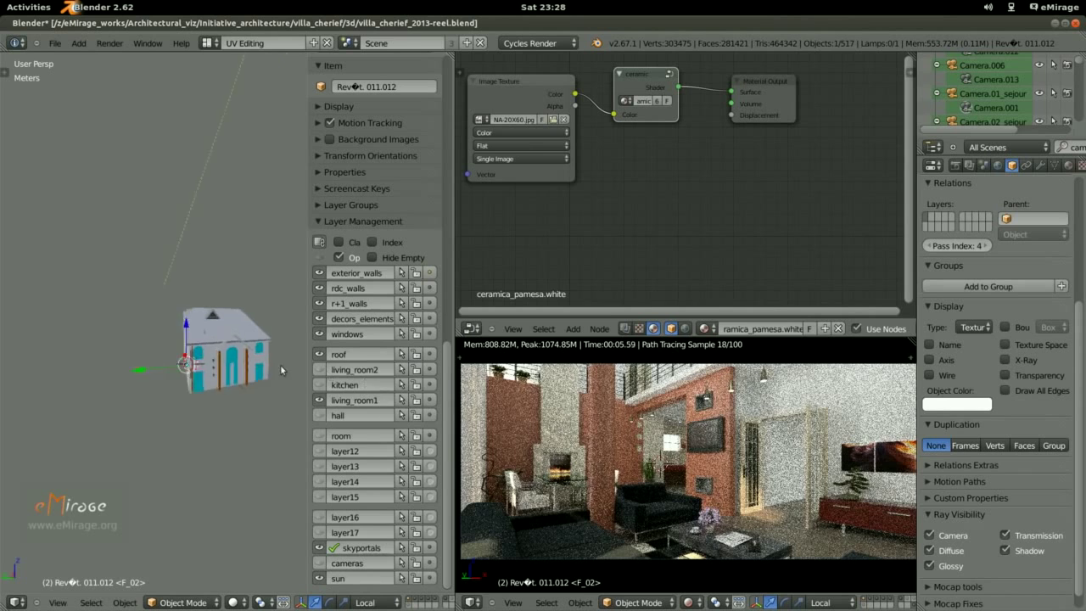
Select a sky portal to check its emission material, toggling the skyportals layer off and on
right_click(200, 345)
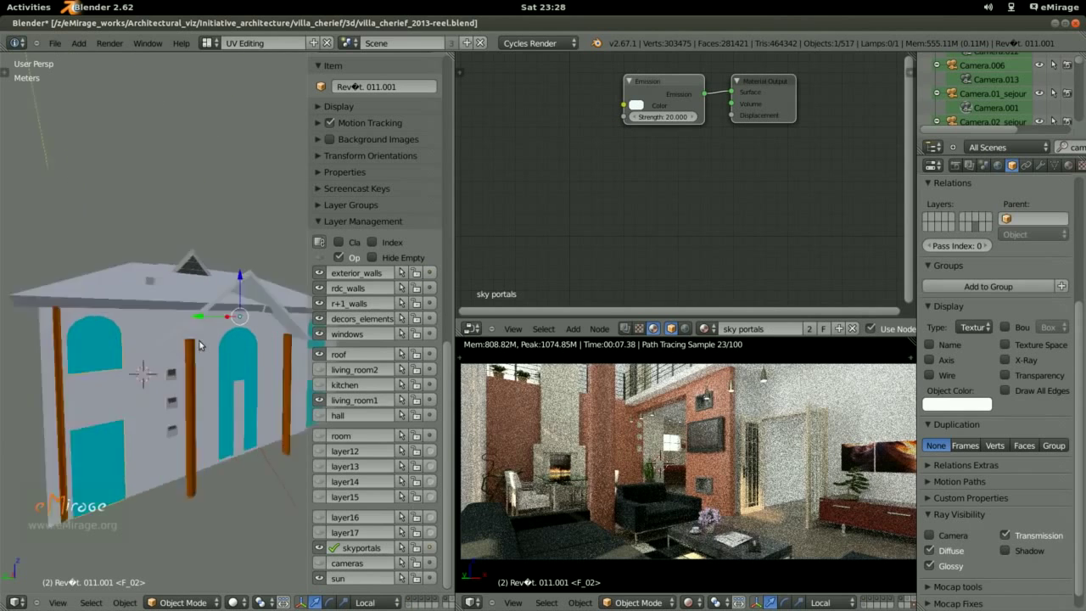
scroll(138, 382, "up", 4)
scroll(195, 367, "down", 5)
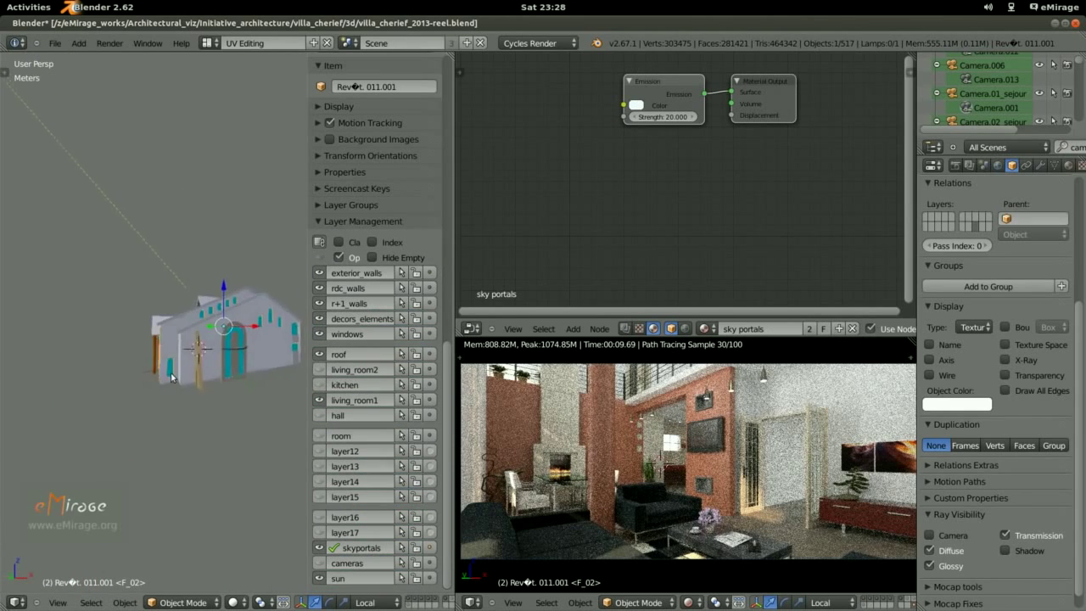
left_click(319, 548)
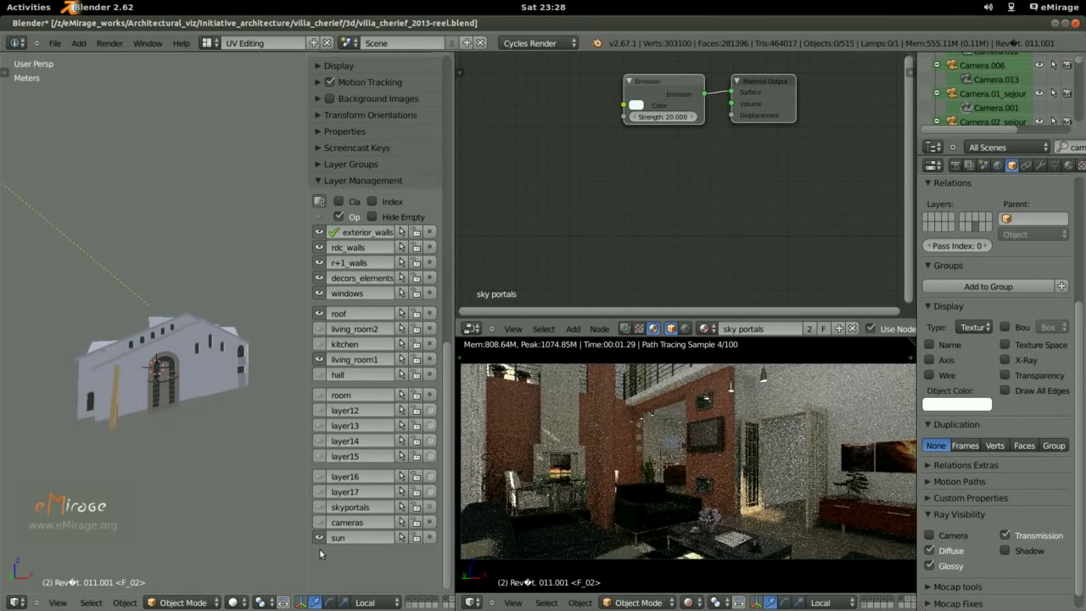
left_click(319, 507)
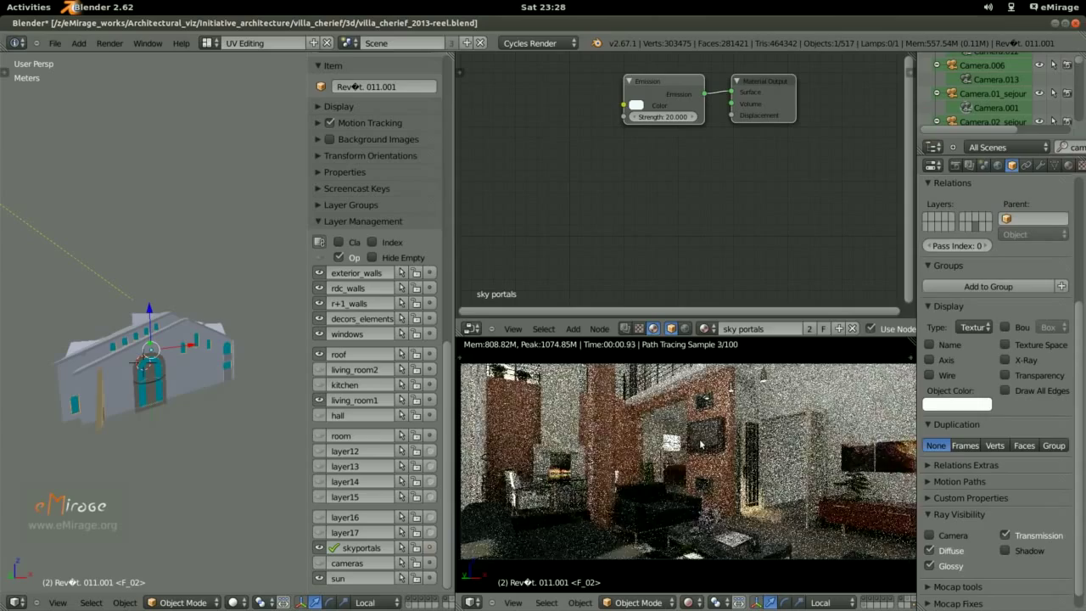
Navigate the rendered viewport through the rooms until the living room is shown
key("KP_0")
key("KP_0")
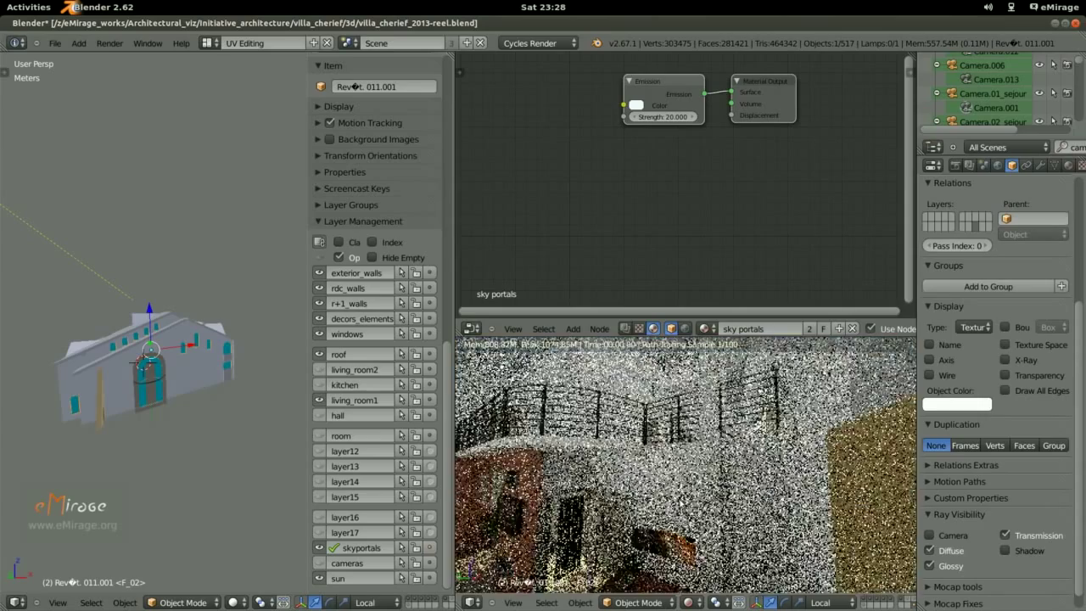
middle_click_drag(678, 476, 722, 487)
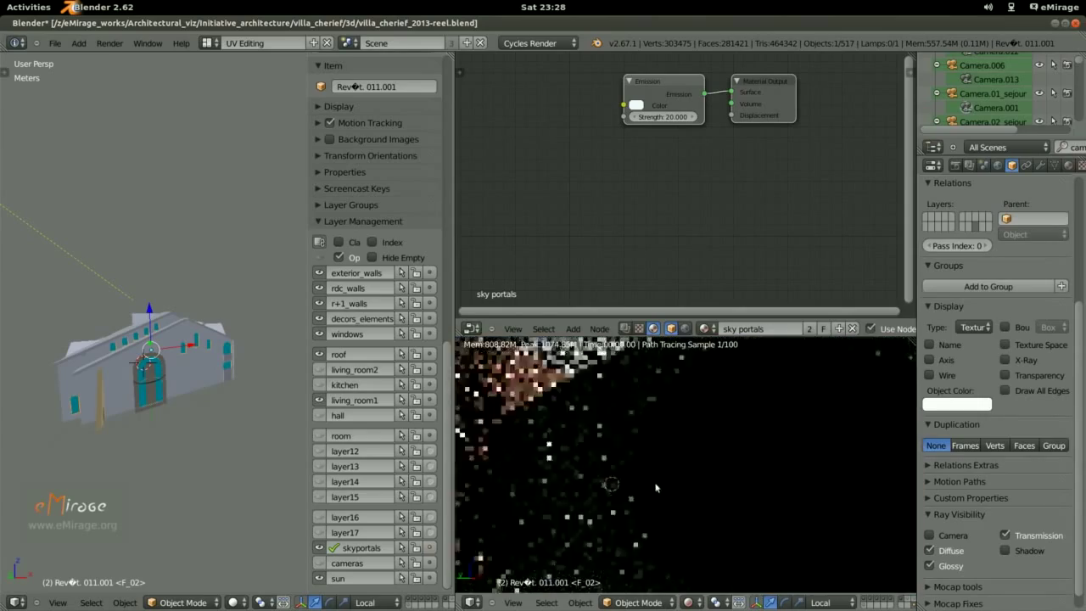
mouse_move(656, 488)
middle_mouse_down()
mouse_move(645, 487)
mouse_move(661, 475)
middle_mouse_up()
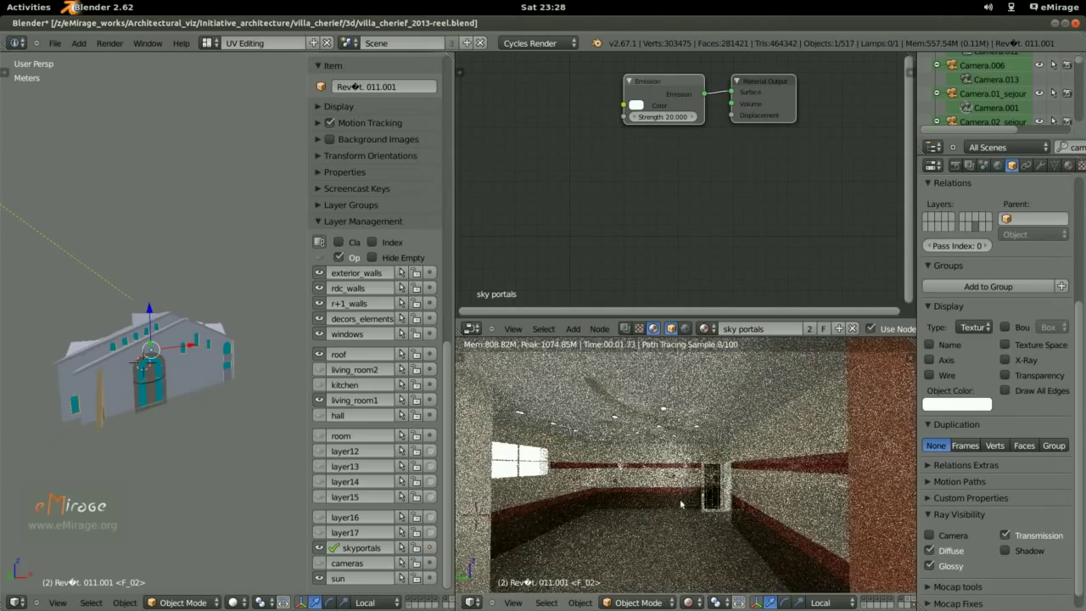
middle_click_drag(681, 504, 684, 497)
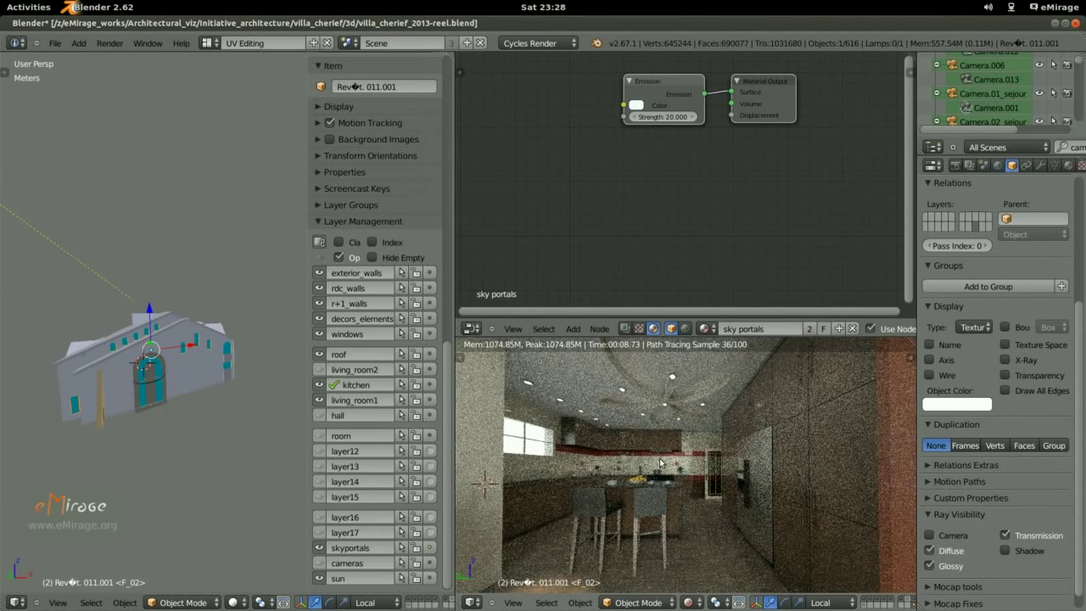
middle_click_drag(704, 503, 517, 513)
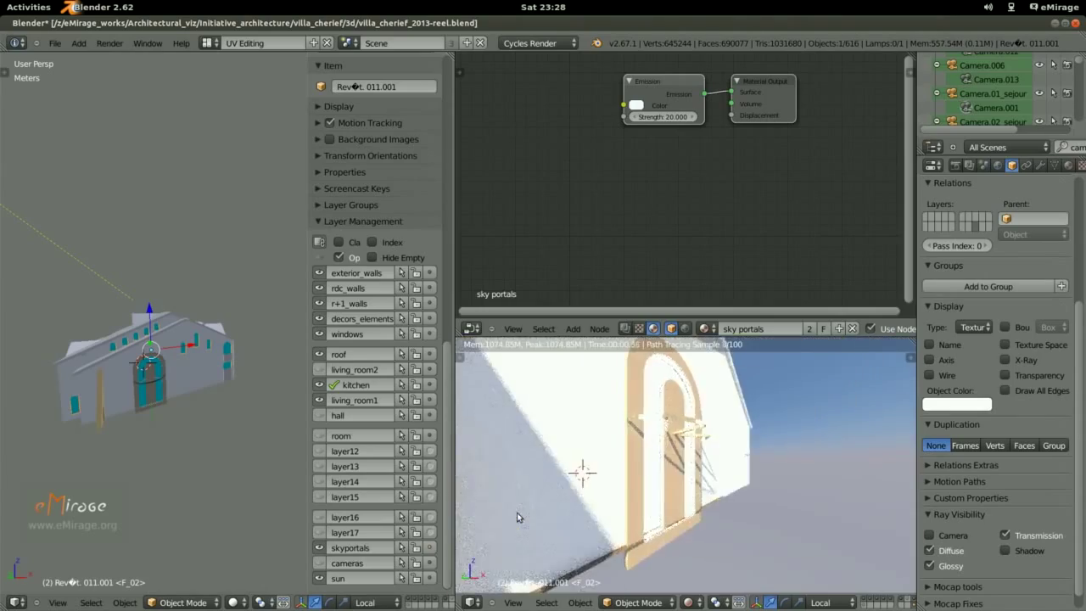
scroll(517, 513, "down", 3)
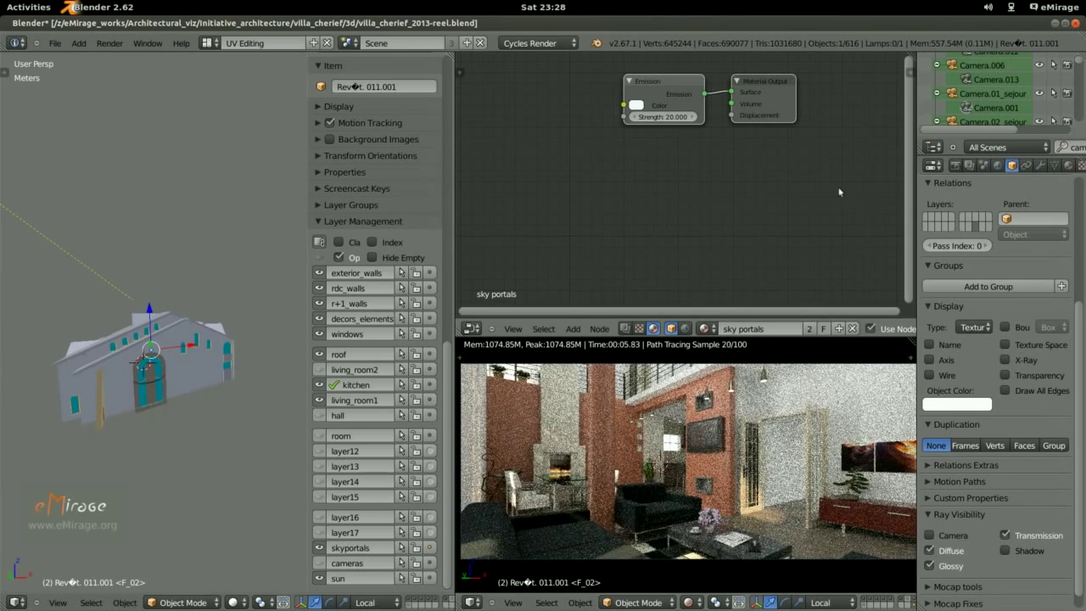
scroll(977, 78, "up", 5)
Make Camera.003 active, switch to scene01_sejour.DETAIL01, and reframe the bonsai close-up
left_click(989, 74)
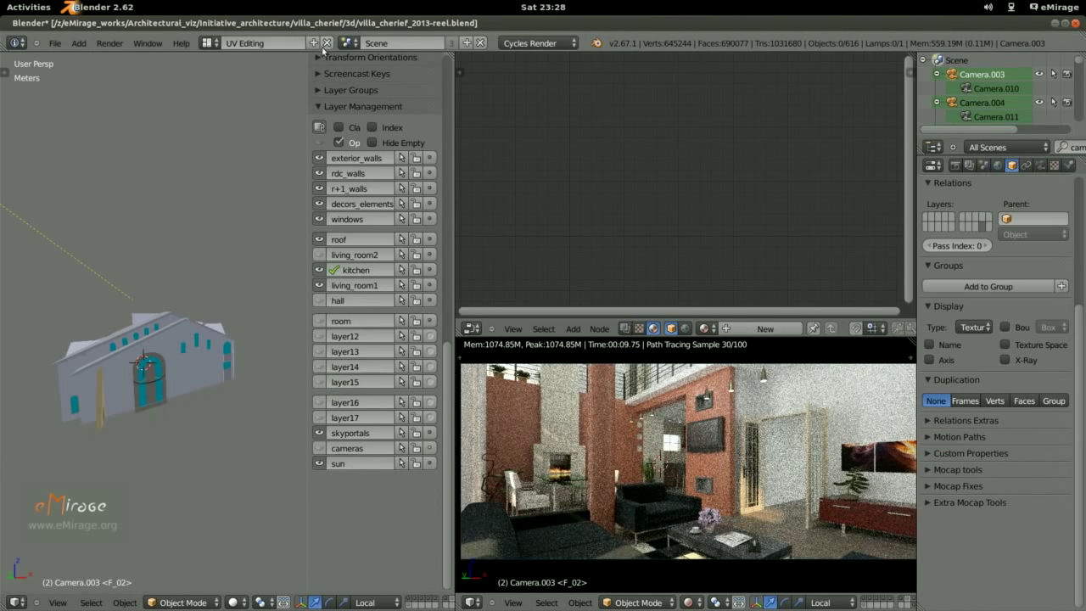
left_click(351, 48)
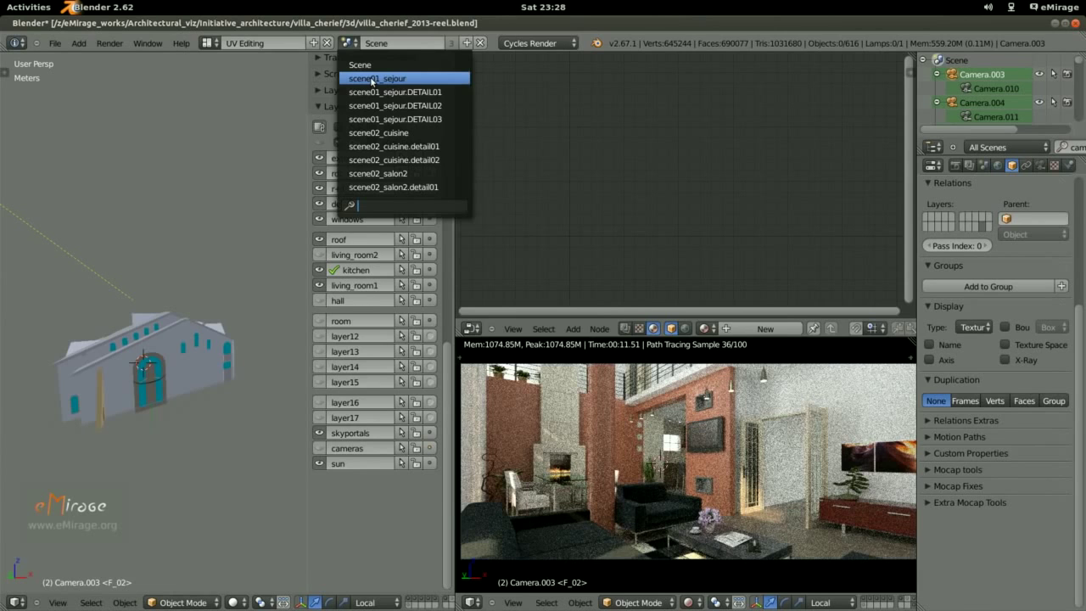
left_click(371, 81)
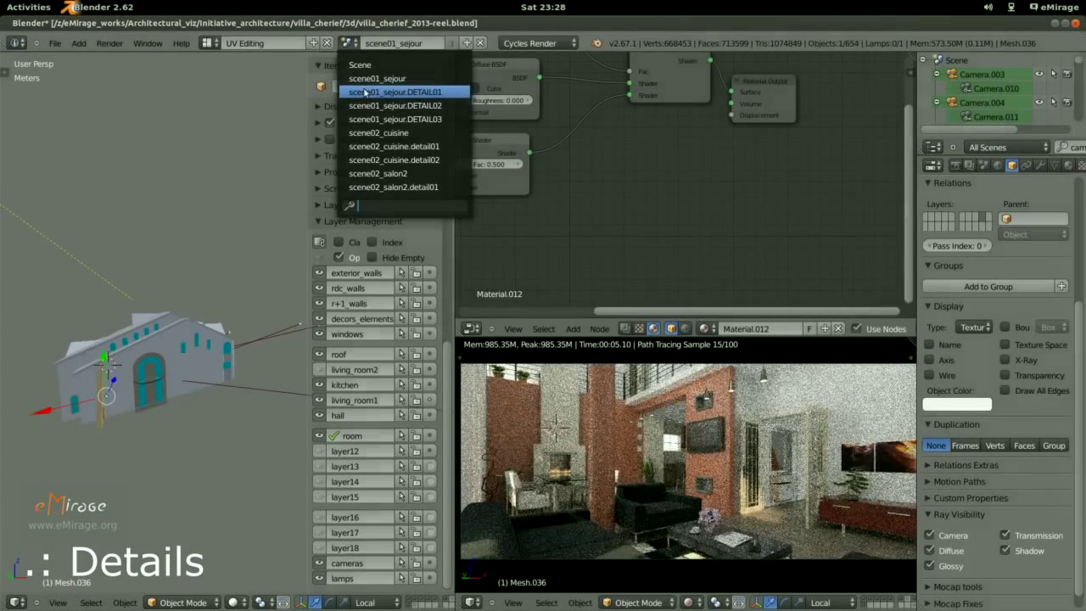
left_click(364, 91)
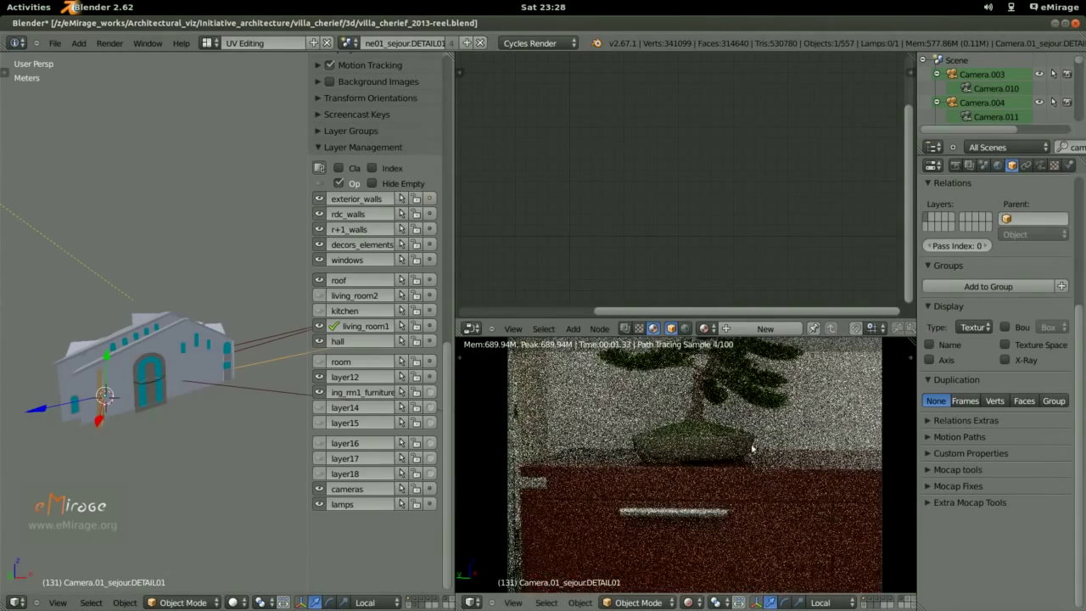
middle_click_drag(751, 448, 753, 505)
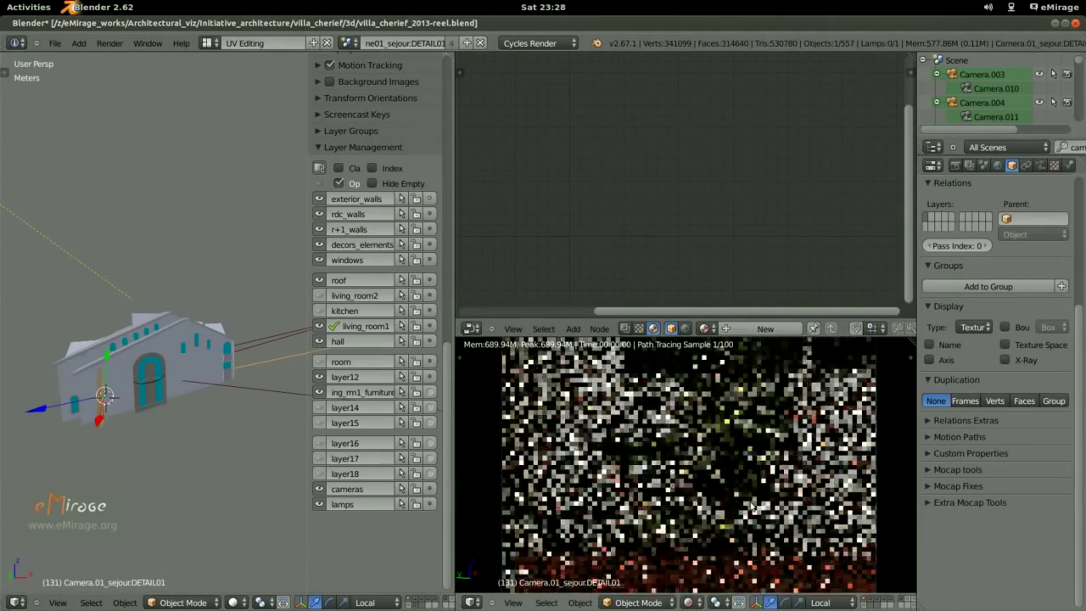
middle_click_drag(759, 431, 752, 465)
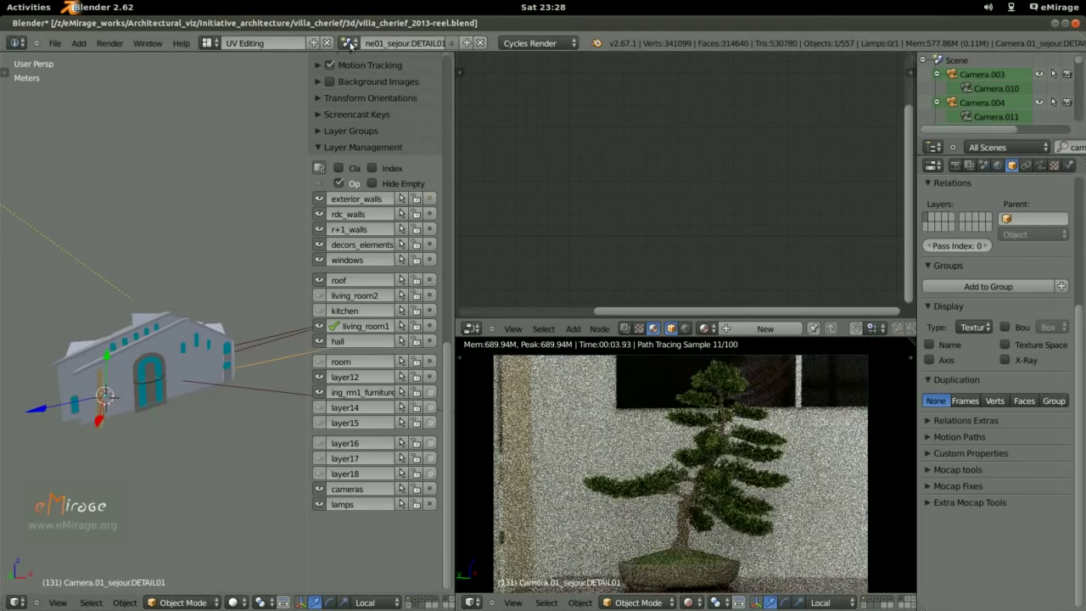
left_click(350, 45)
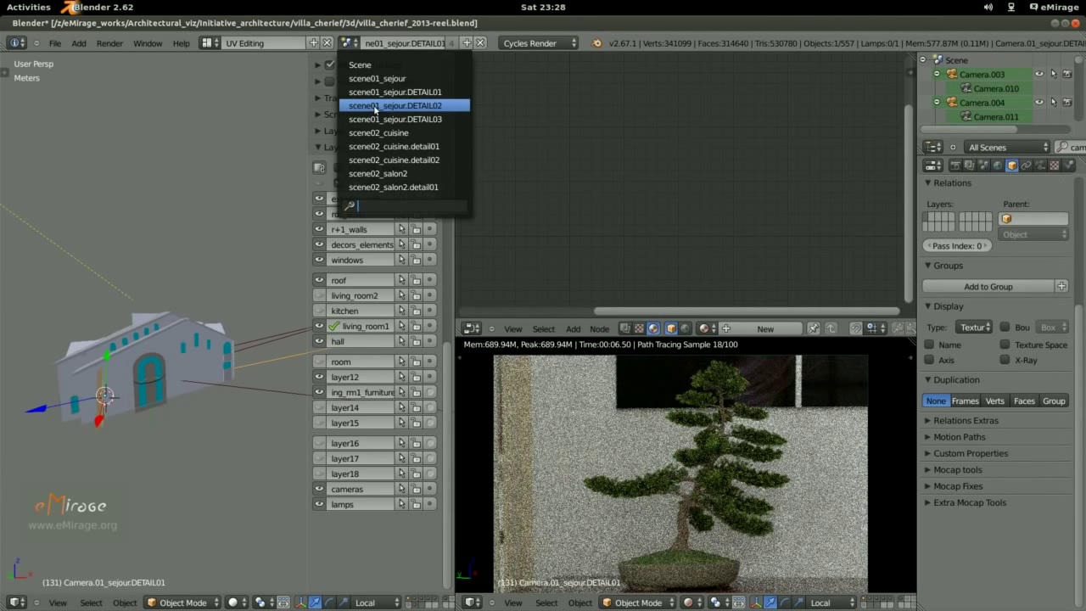
Activate the scene01_sejour.DETAIL02 fireplace scene
left_click(374, 106)
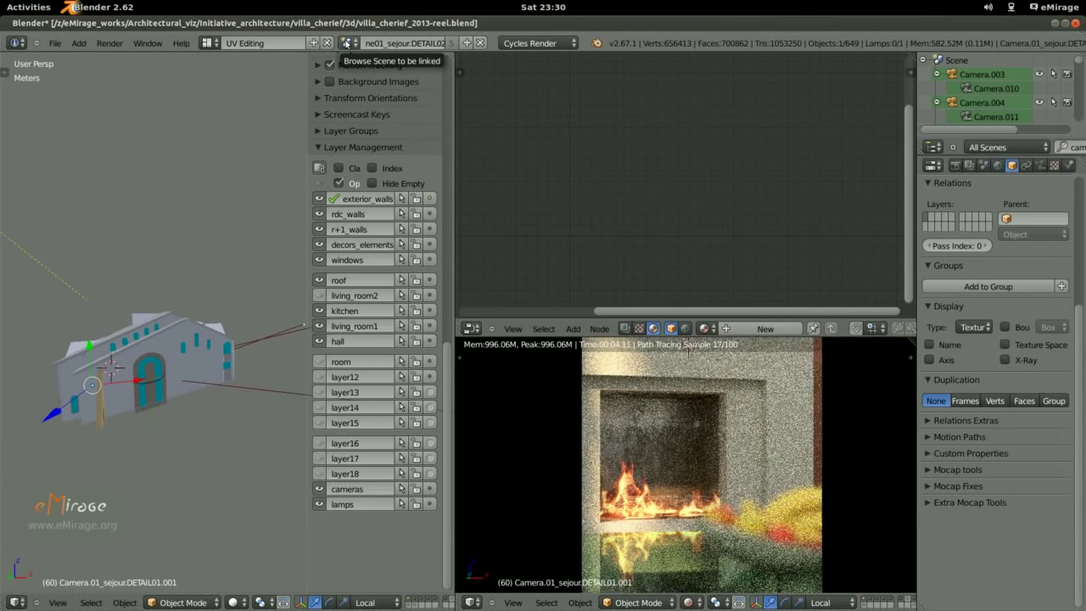
Switch to the cycles screen layout and set the camera viewport to Rendered shading
left_click(218, 42)
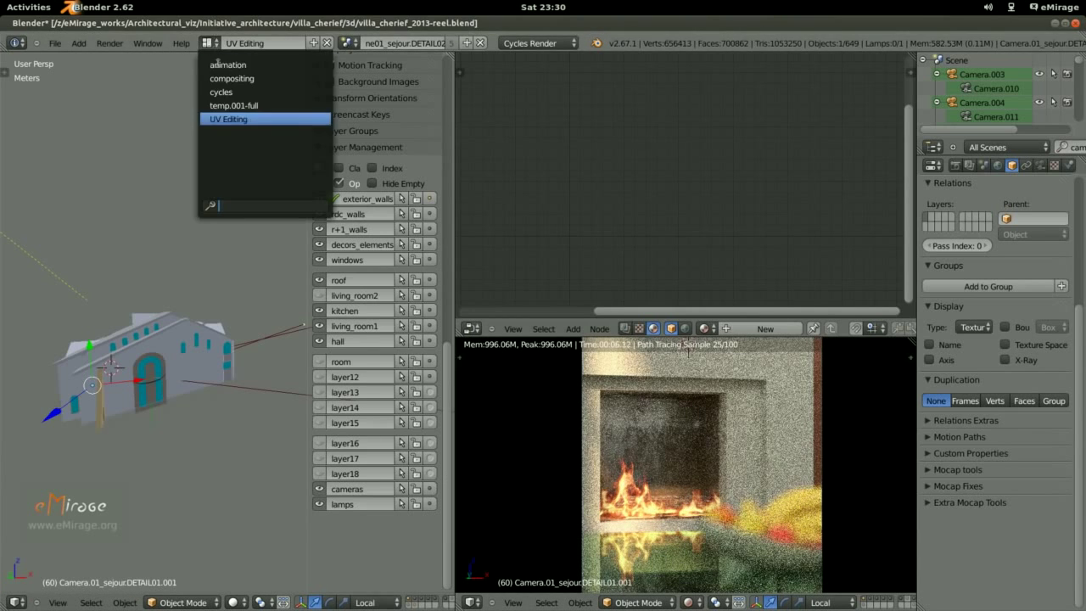
left_click(262, 87)
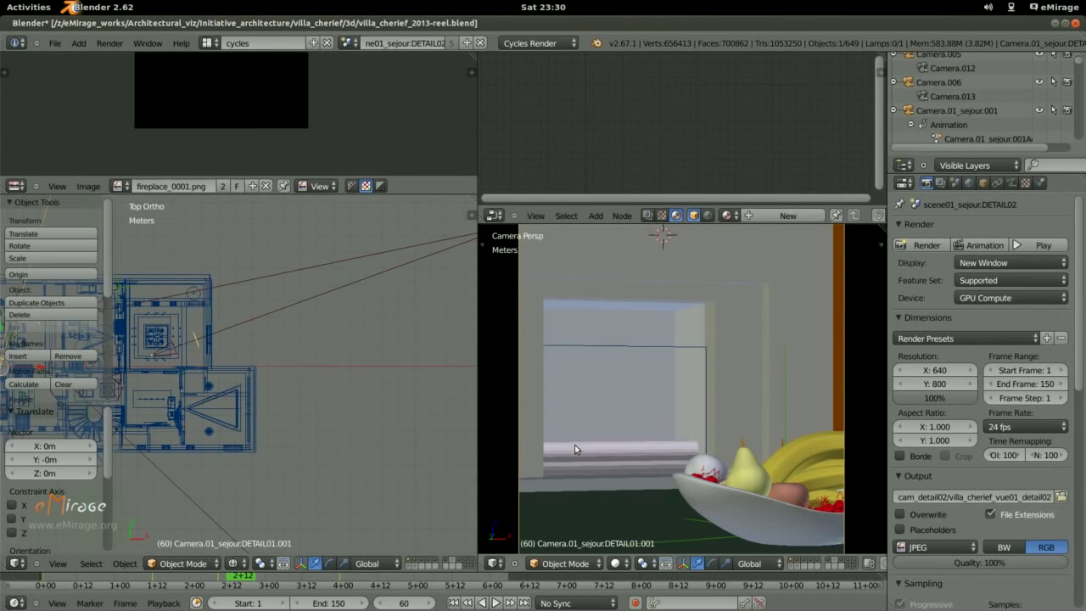
left_click(612, 566)
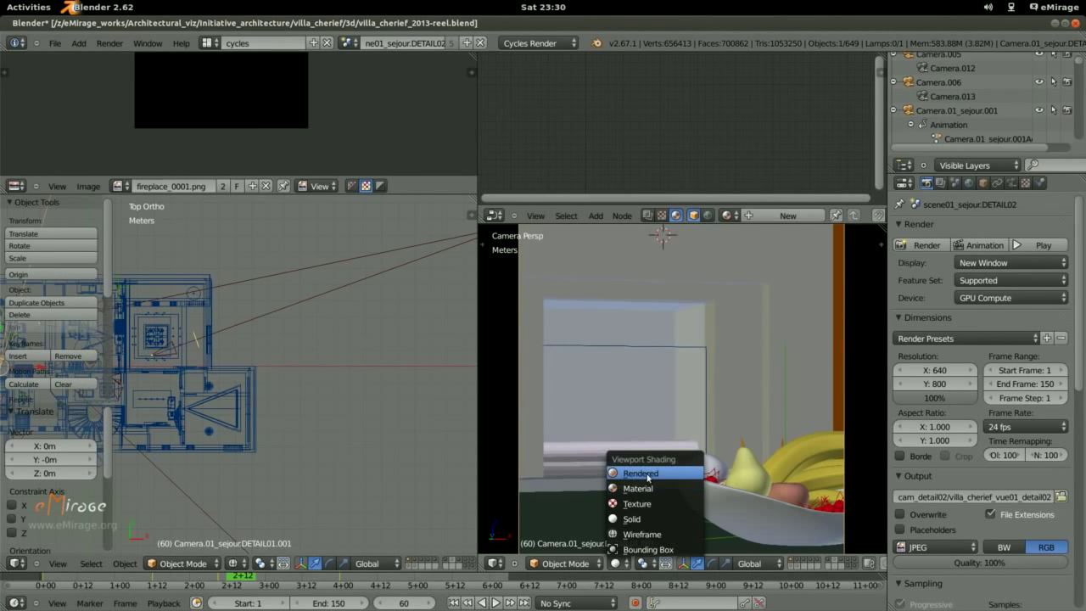
key("Return")
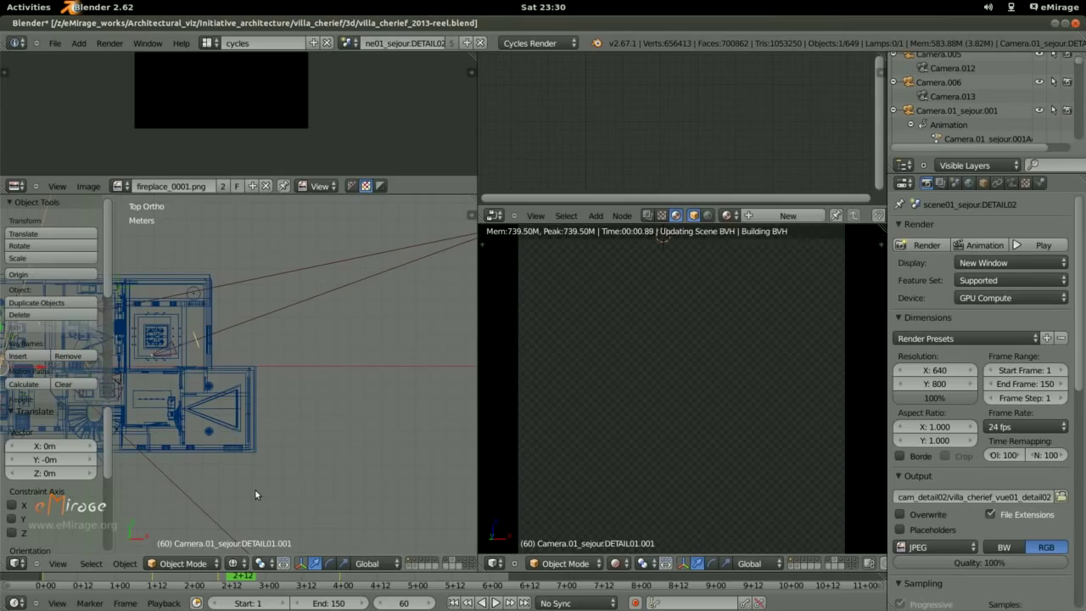
scroll(211, 451, "up", 3)
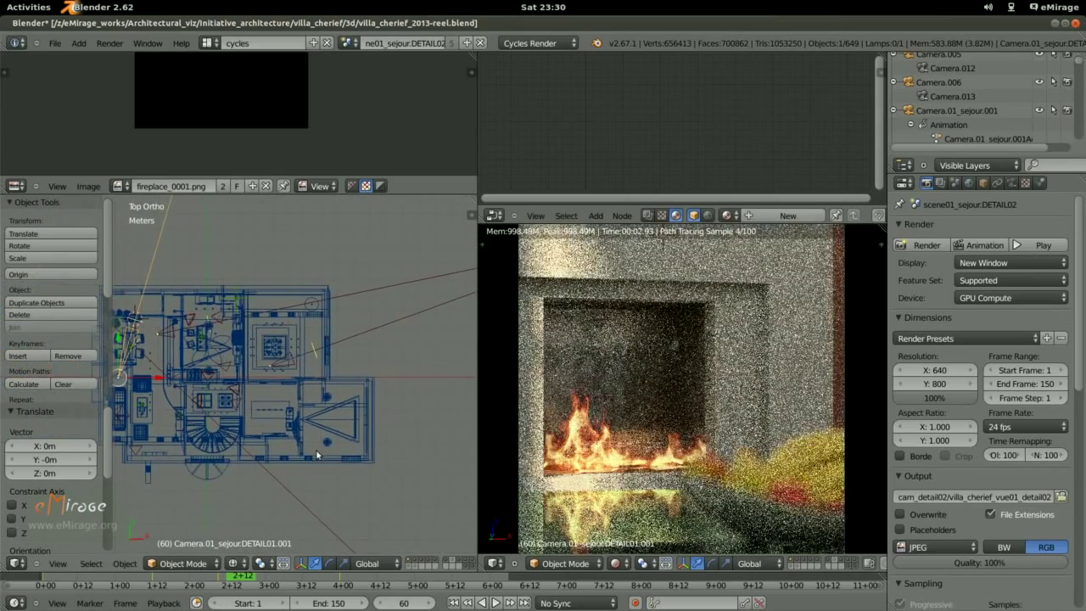
Scrub the timeline from frame 110 back to frame 31, showing the bananas
left_click(387, 584)
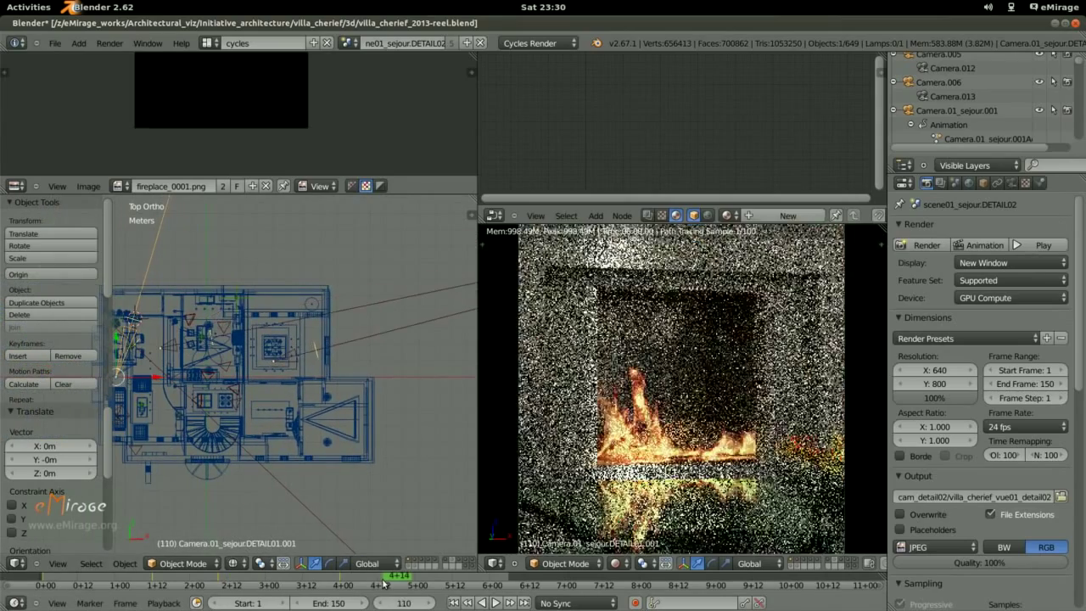
mouse_move(463, 587)
left_mouse_down()
mouse_move(477, 586)
mouse_move(183, 589)
left_mouse_up()
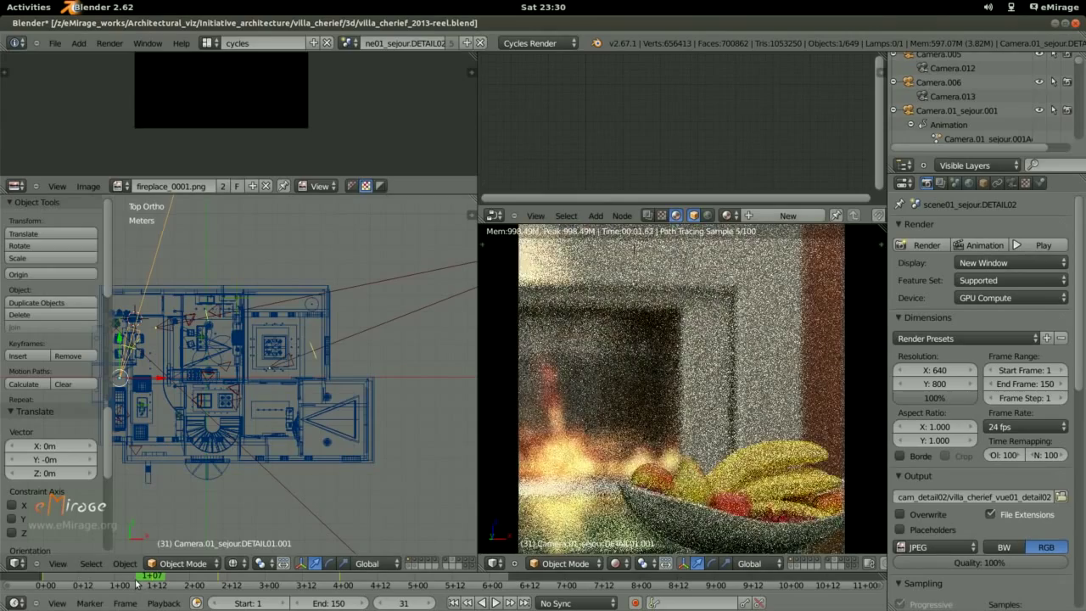
scroll(636, 386, "down", 1)
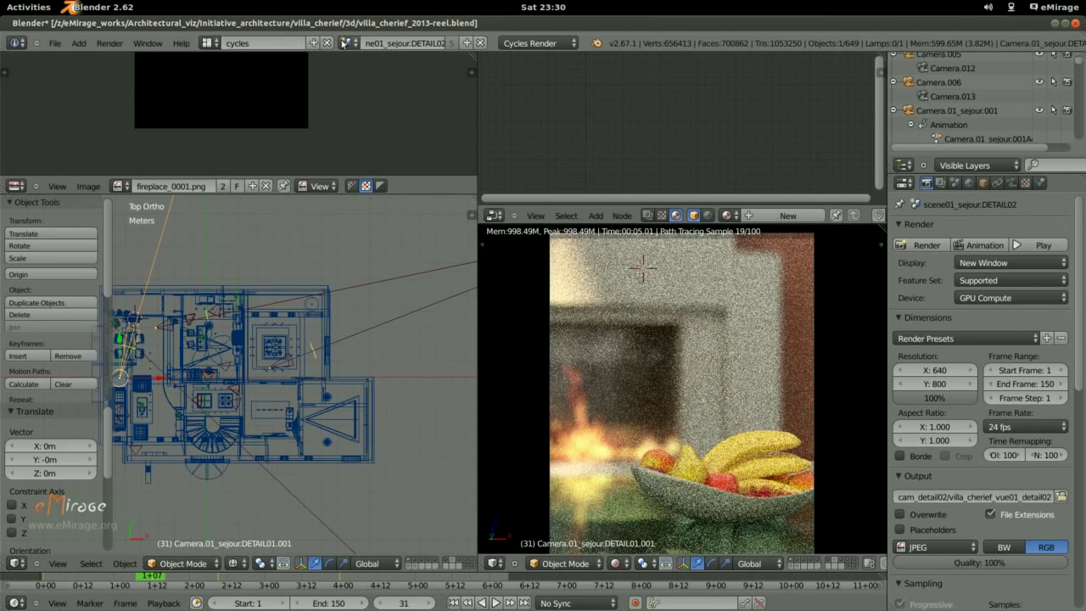
left_click(344, 42)
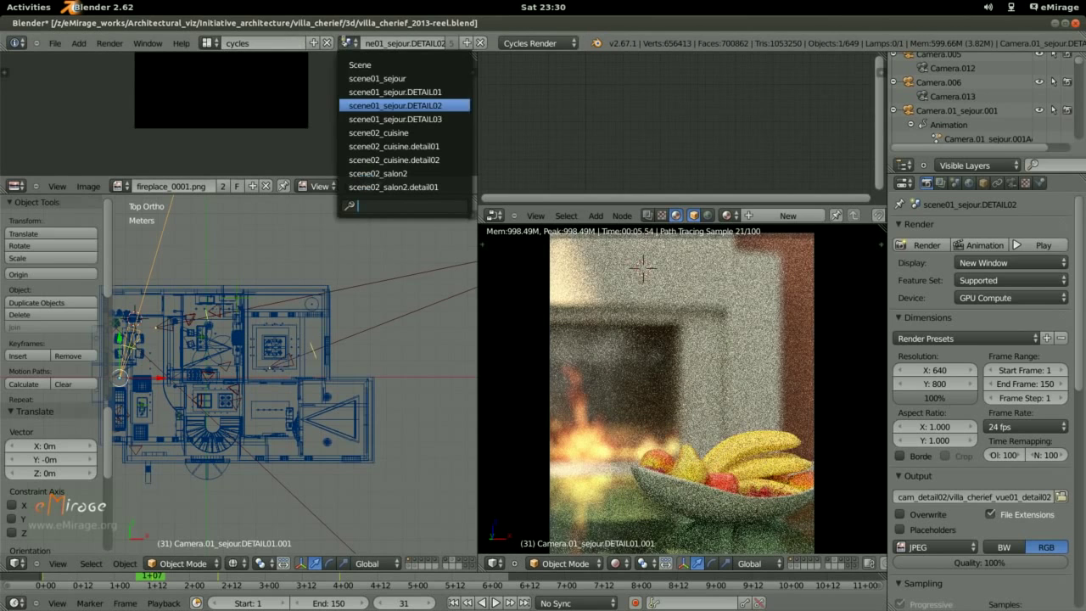
Activate scene02_cuisine and jump to frame 5 to preview the sofa area
left_click(431, 133)
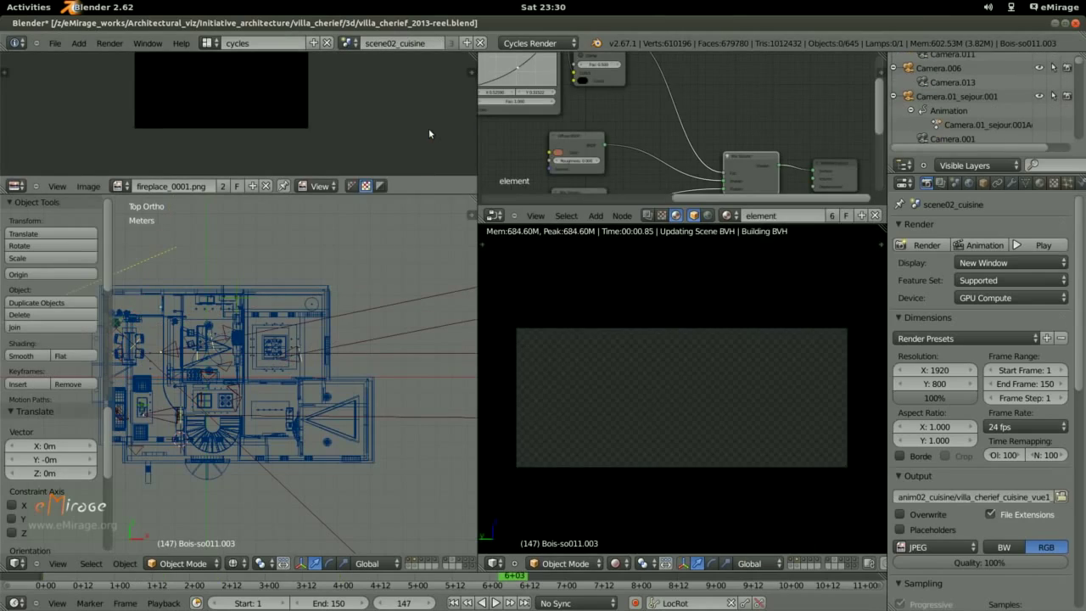
scroll(653, 387, "up", 3)
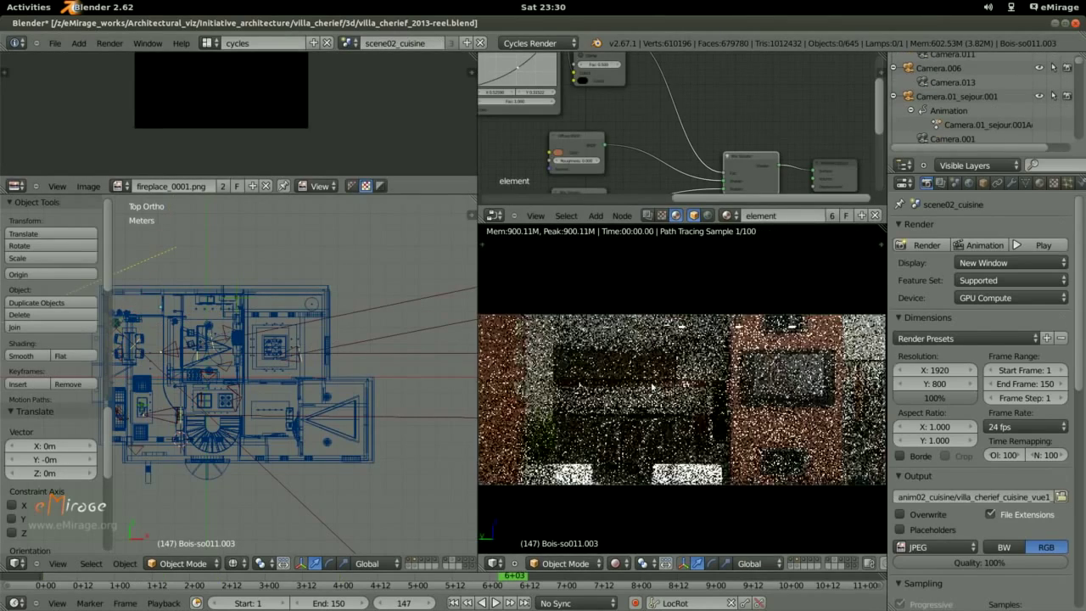
left_click(57, 588)
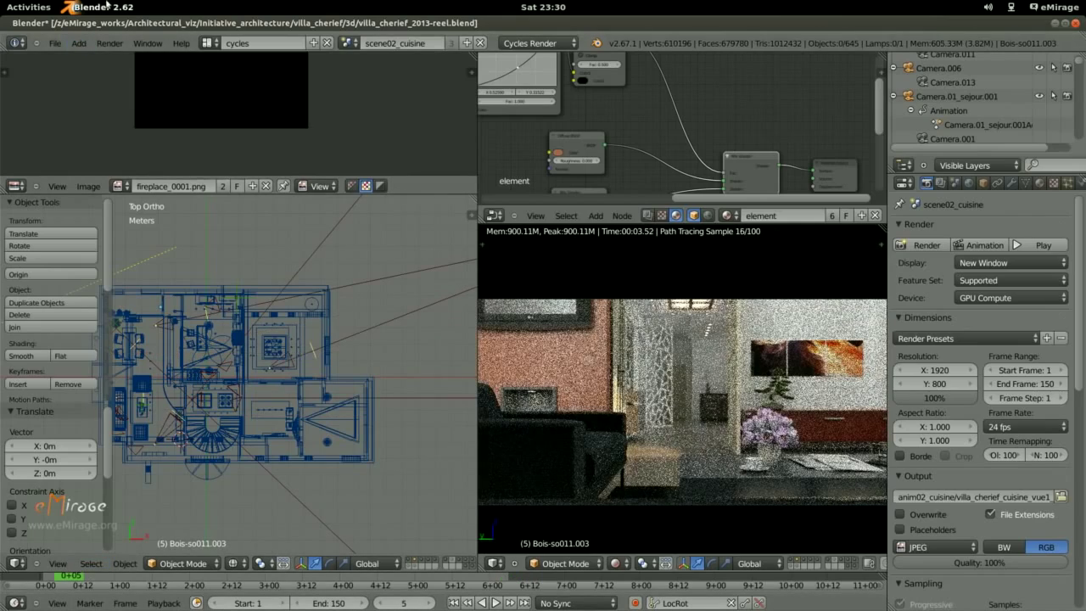
left_click(208, 42)
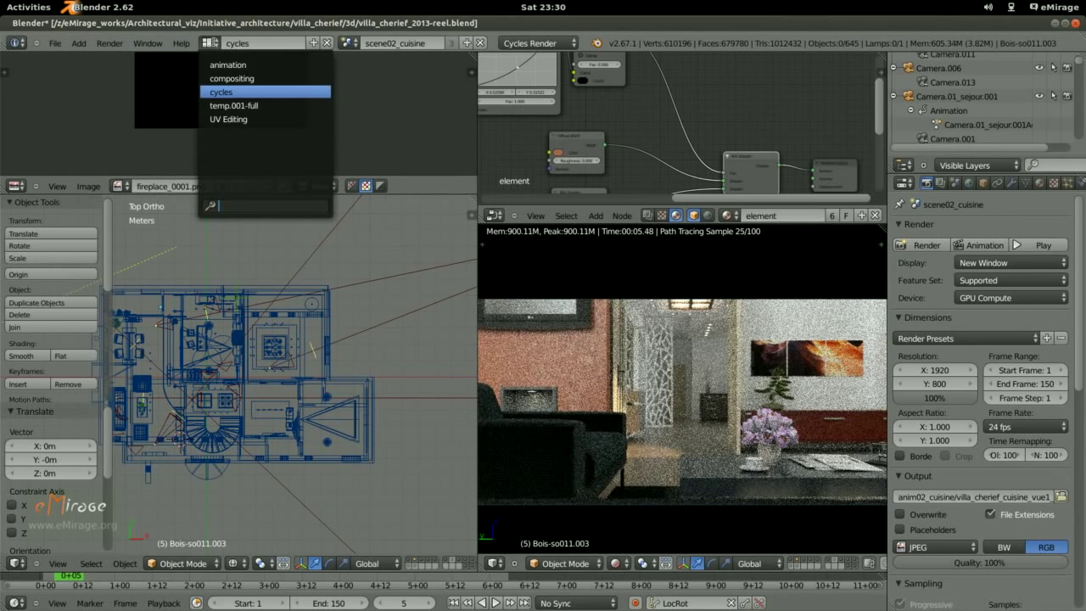
left_click(351, 45)
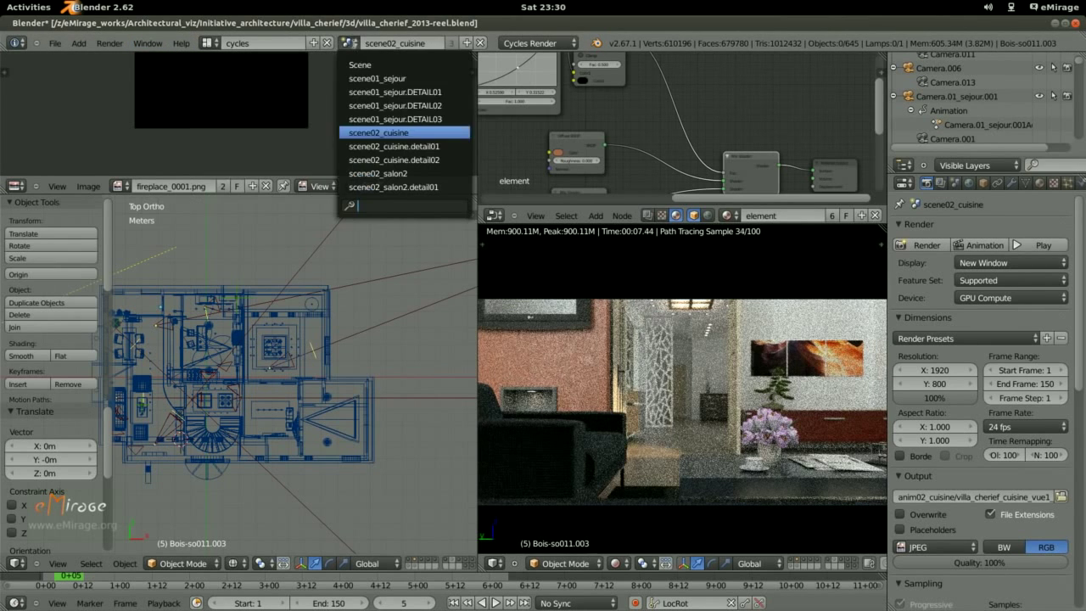
Switch to scene02_cuisine.detail01 and select and frame Mesh.028 to inspect its material
left_click(378, 147)
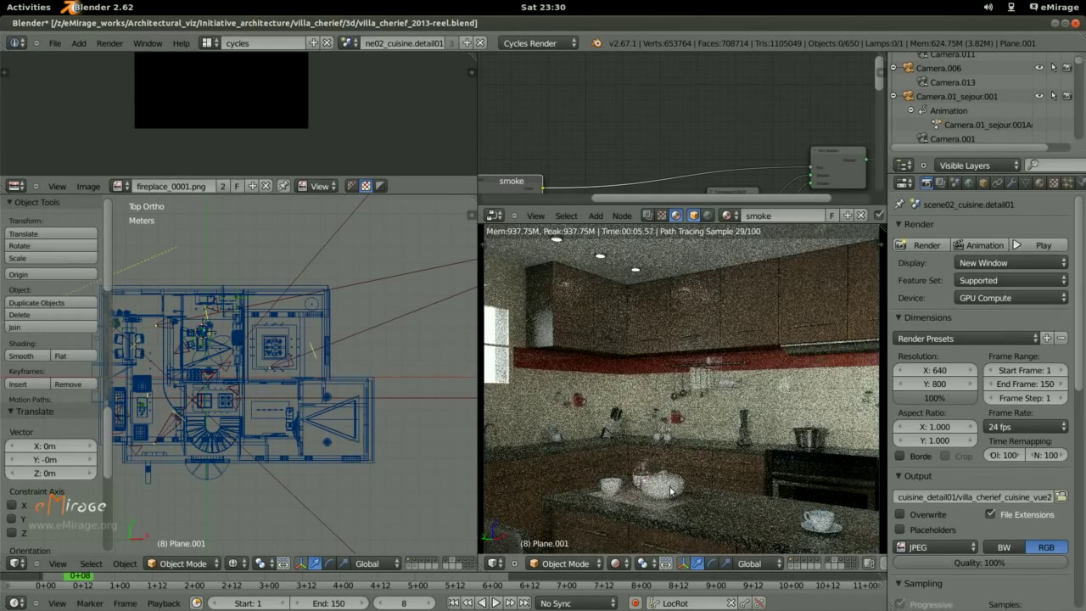
right_click(638, 481)
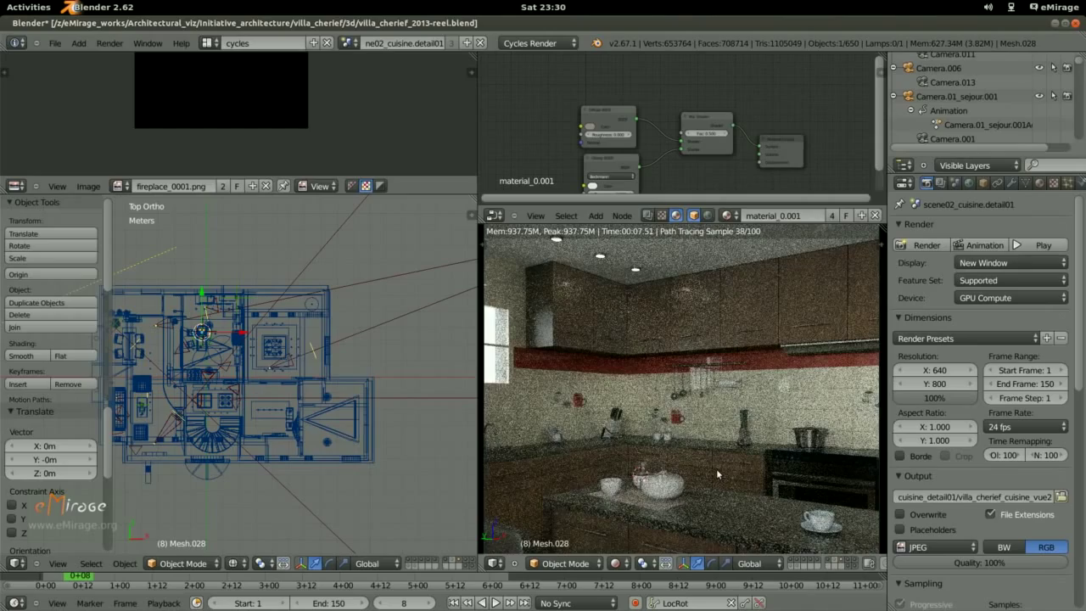
key("KP_Decimal")
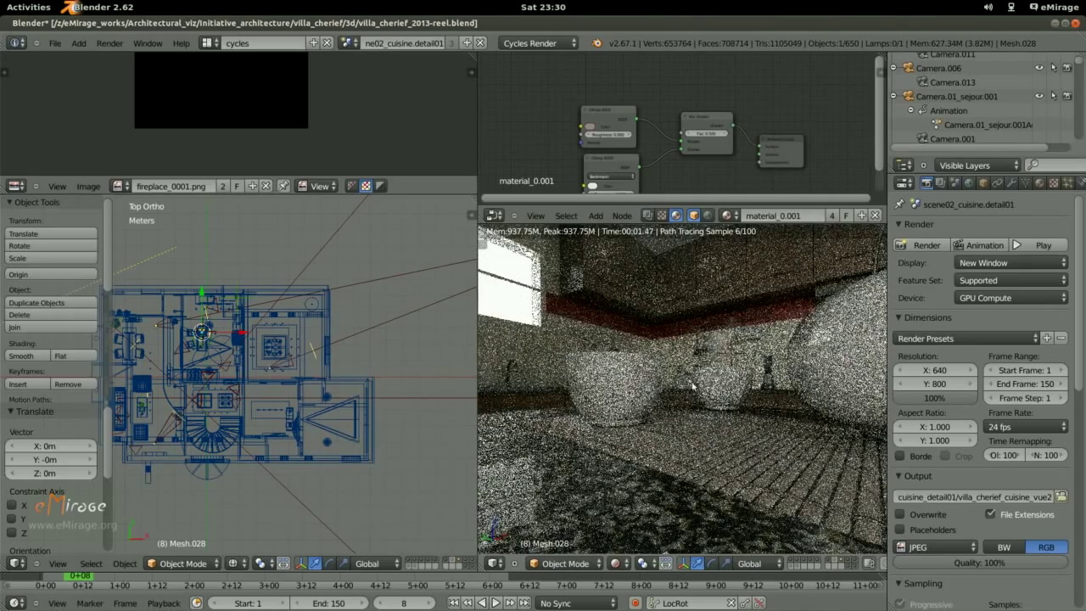
middle_click_drag(705, 367, 772, 443)
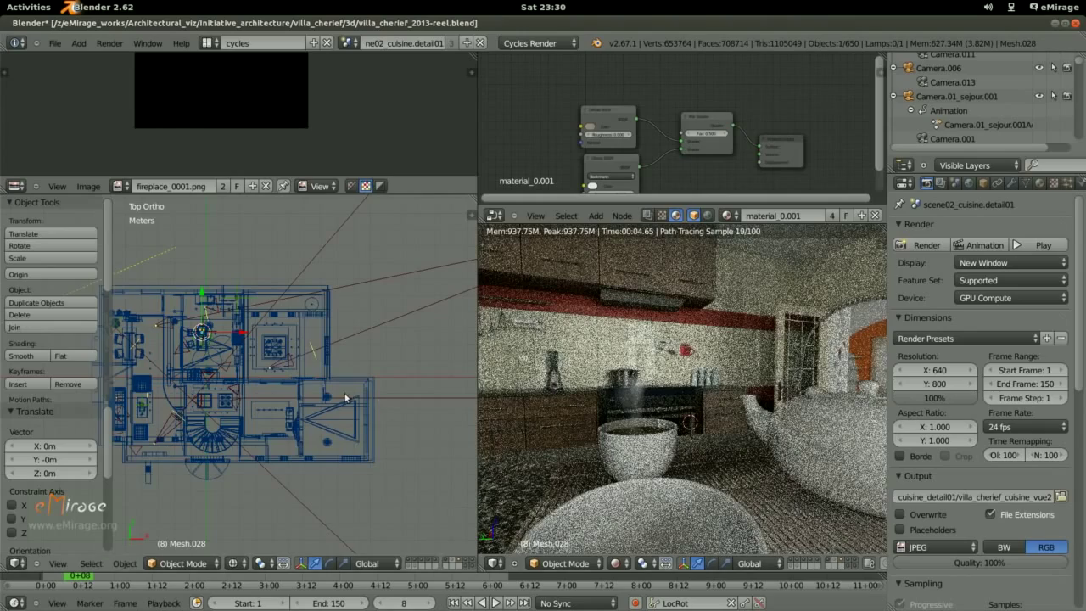
scroll(344, 392, "up", 5)
In perspective view, select the smoke plane above the cup and frame it
mouse_move(344, 393)
middle_mouse_down()
mouse_move(305, 308)
mouse_move(338, 325)
mouse_move(297, 347)
middle_mouse_up()
right_click(297, 316)
key("KP_Decimal")
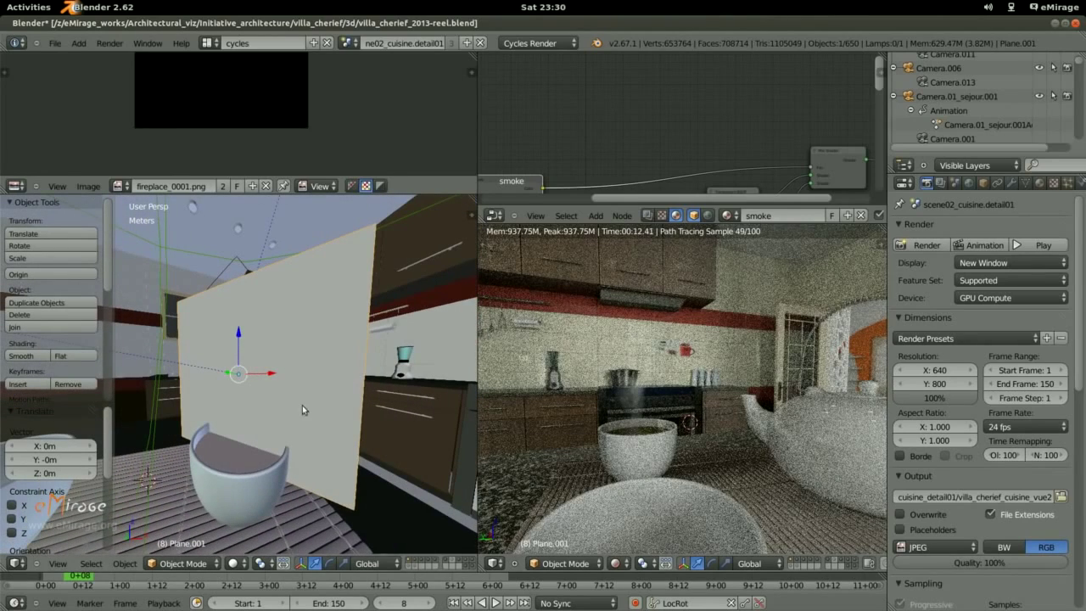
Select plante.001 and orbit the render toward the plant leaves to inspect its material
middle_click_drag(302, 405, 313, 417)
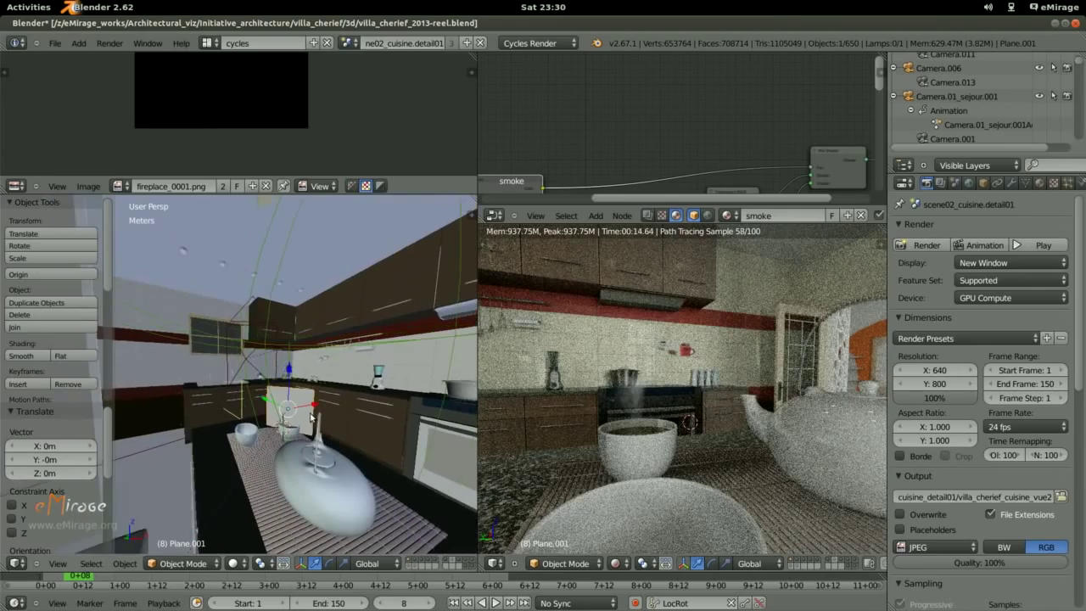
mouse_move(648, 402)
middle_mouse_down()
mouse_move(635, 384)
mouse_move(745, 433)
middle_mouse_up()
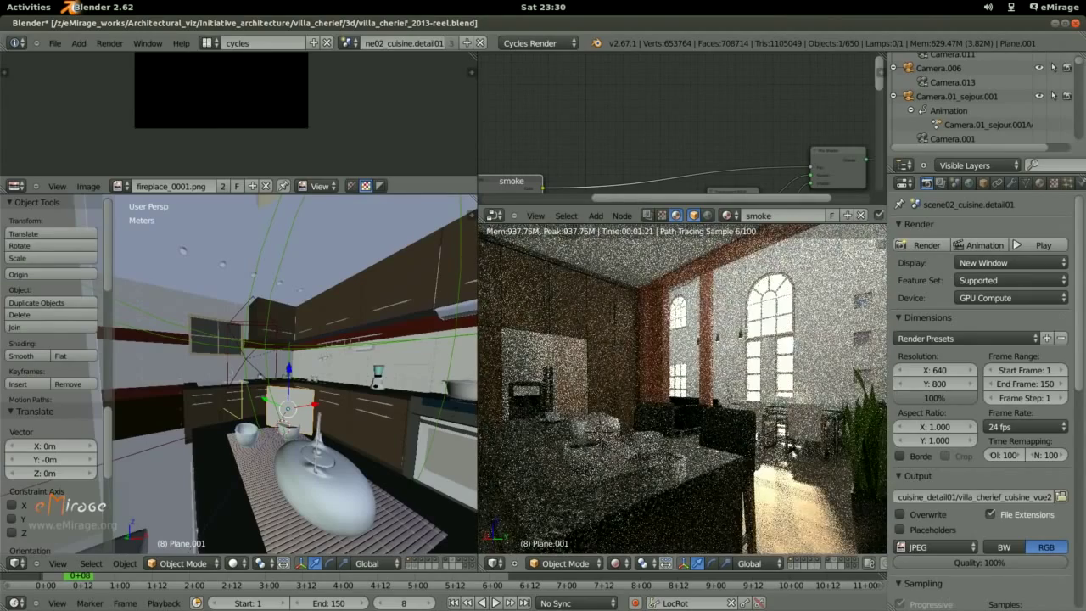
right_click(861, 488)
scroll(650, 458, "up", 3)
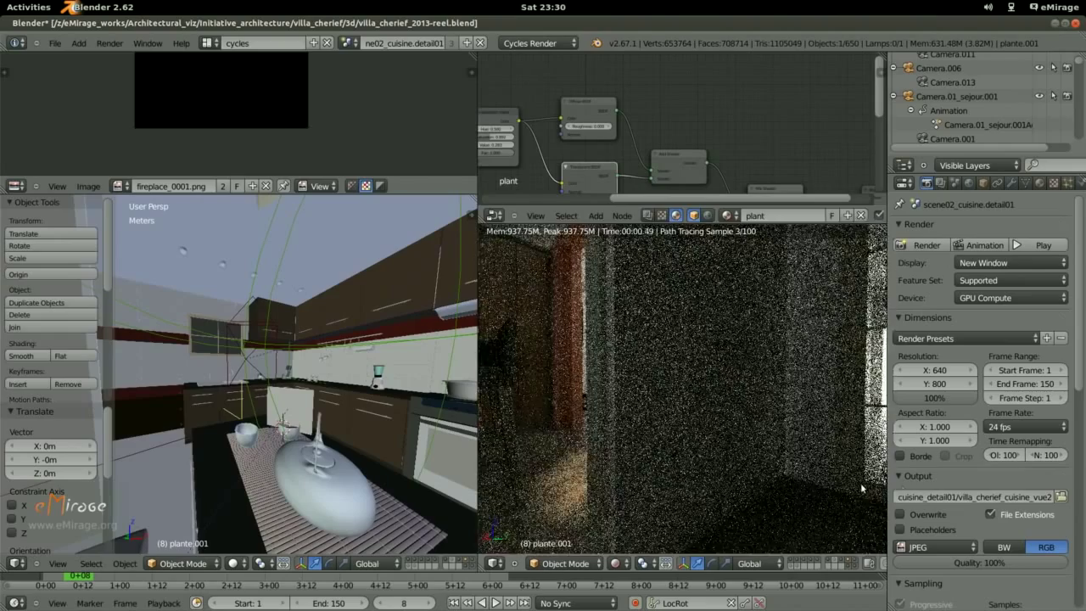
scroll(650, 449, "up", 2)
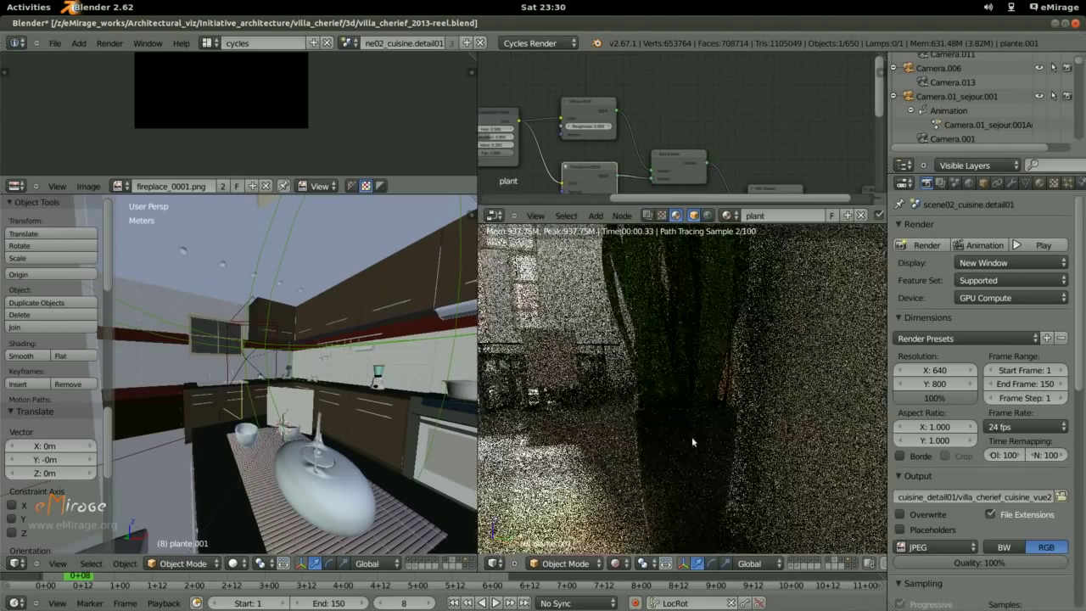
middle_click_drag(652, 376, 762, 439)
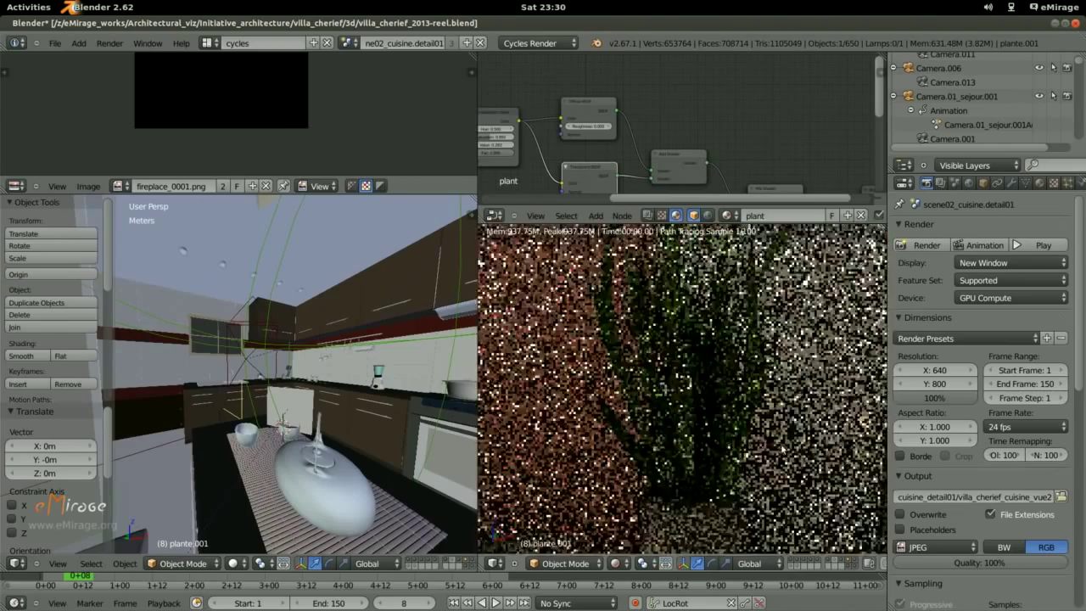
scroll(692, 481, "down", 3)
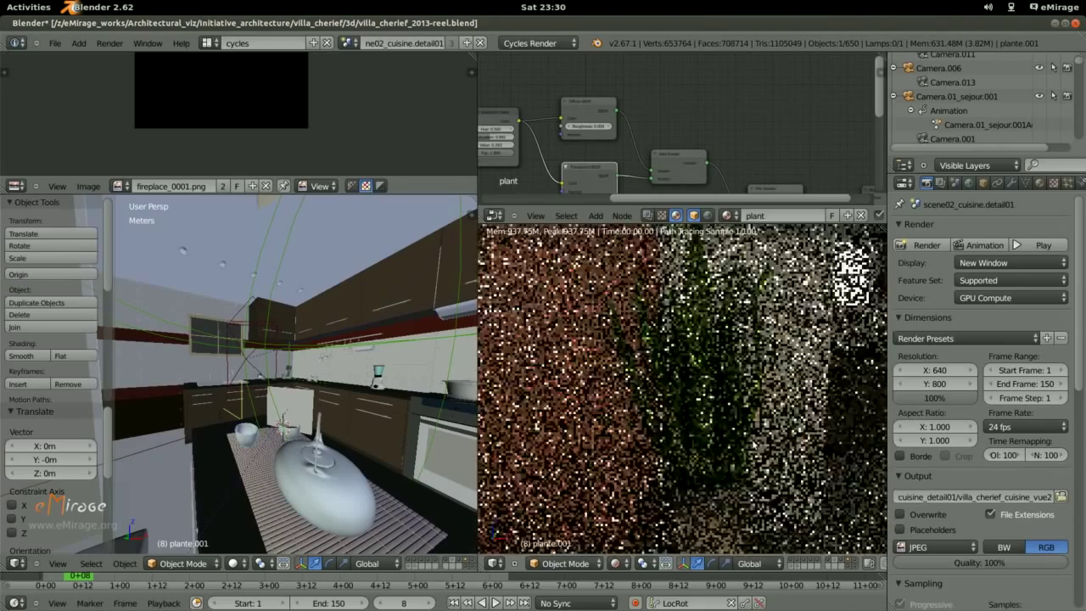
Orbit and zoom the rendered view around the fireplace area
middle_click_drag(691, 482, 764, 475)
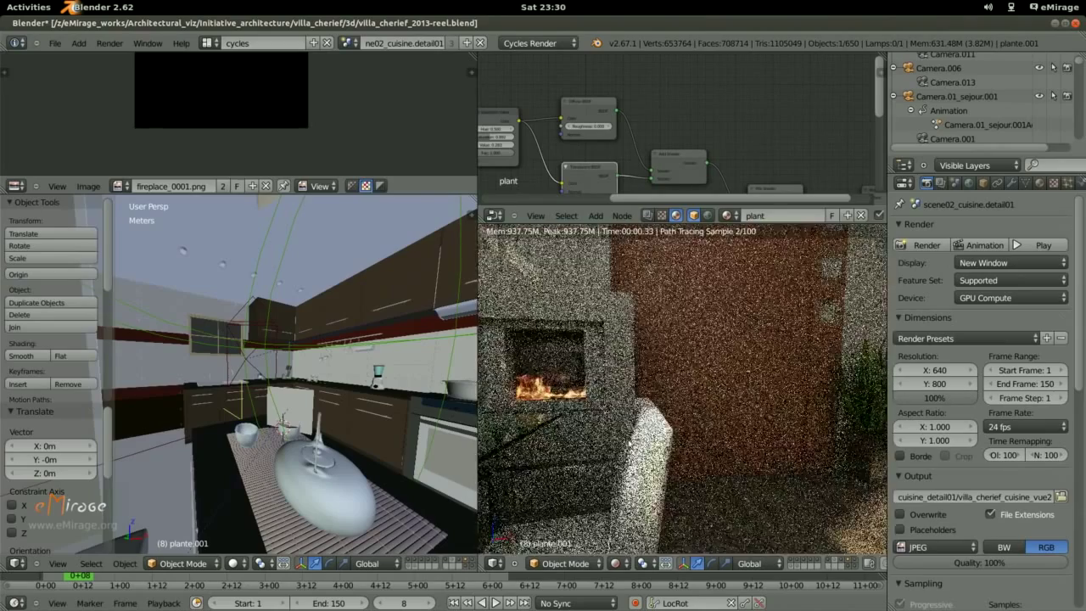
scroll(764, 476, "up", 2)
scroll(728, 442, "up", 1)
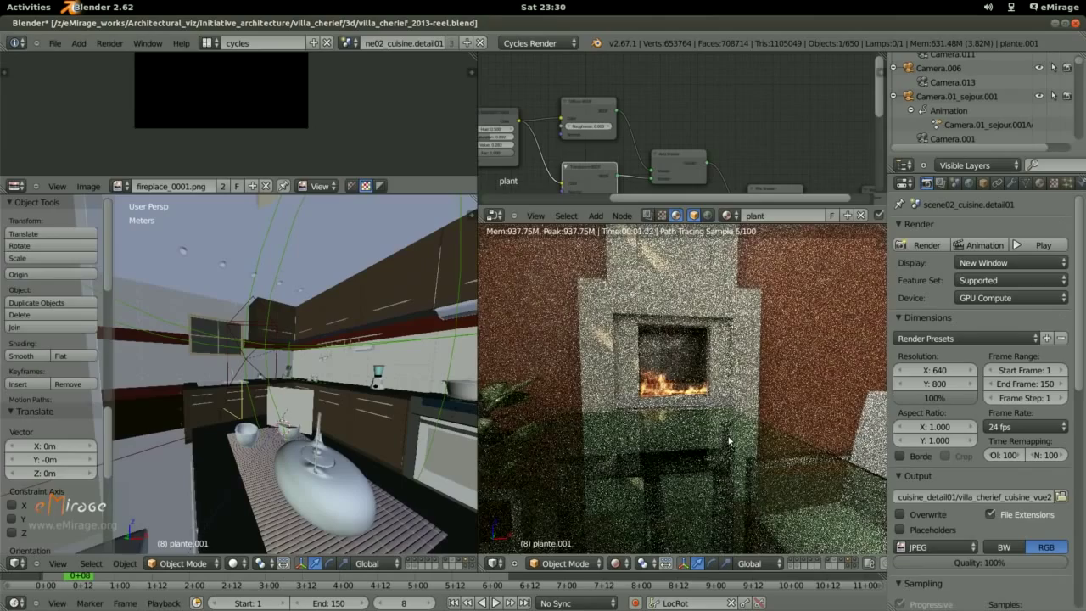
mouse_move(728, 440)
middle_mouse_down()
mouse_move(683, 400)
mouse_move(708, 469)
middle_mouse_up()
scroll(709, 474, "up", 2)
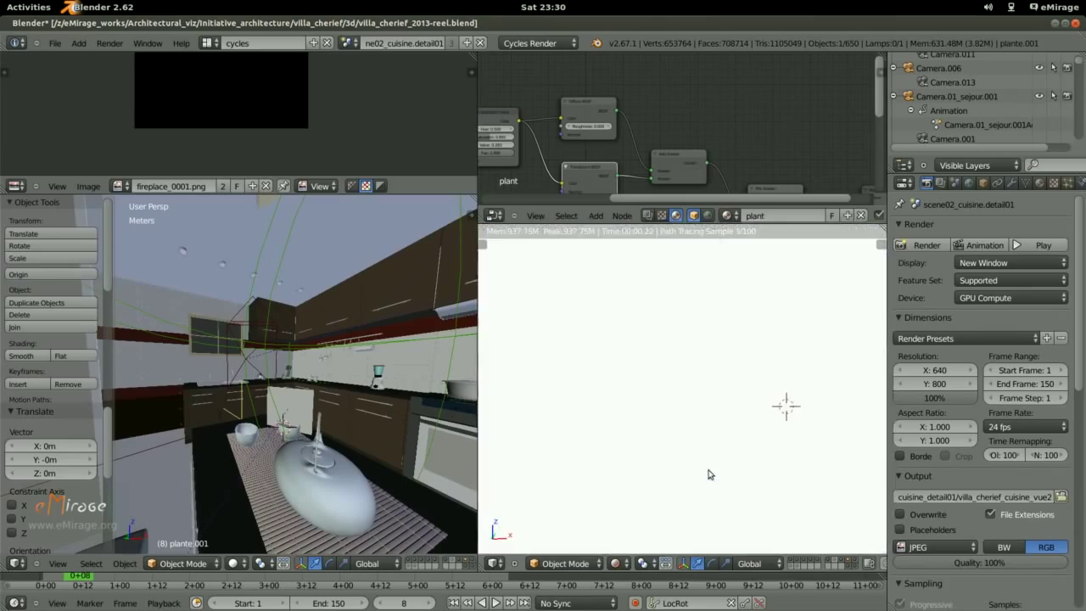
scroll(709, 474, "down", 2)
scroll(722, 447, "up", 2)
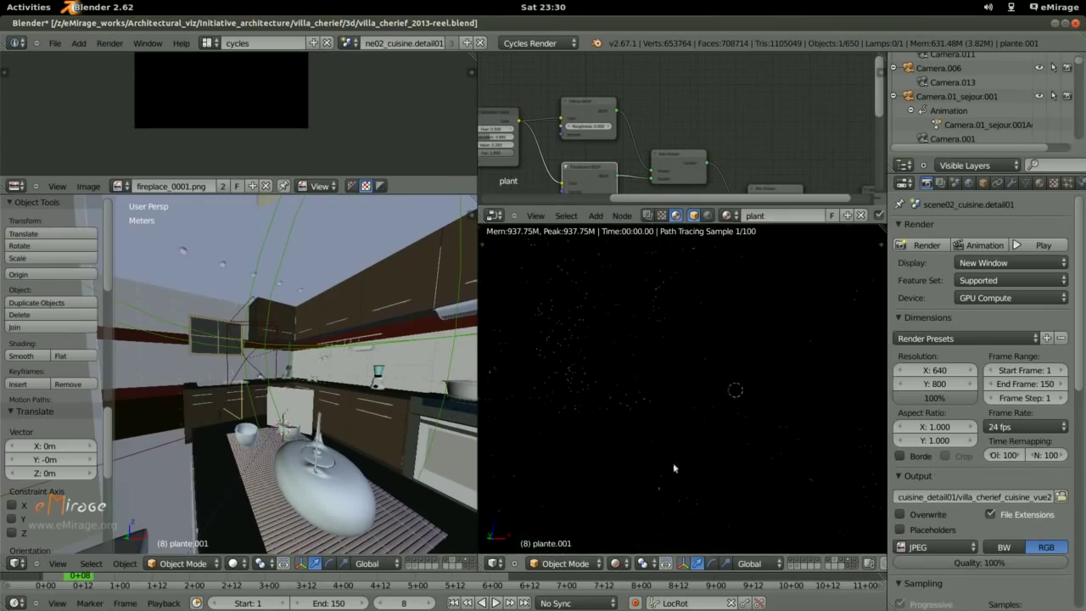
Select the Bois-Pi011 wooden door frame and frame it in the render
right_click(711, 388)
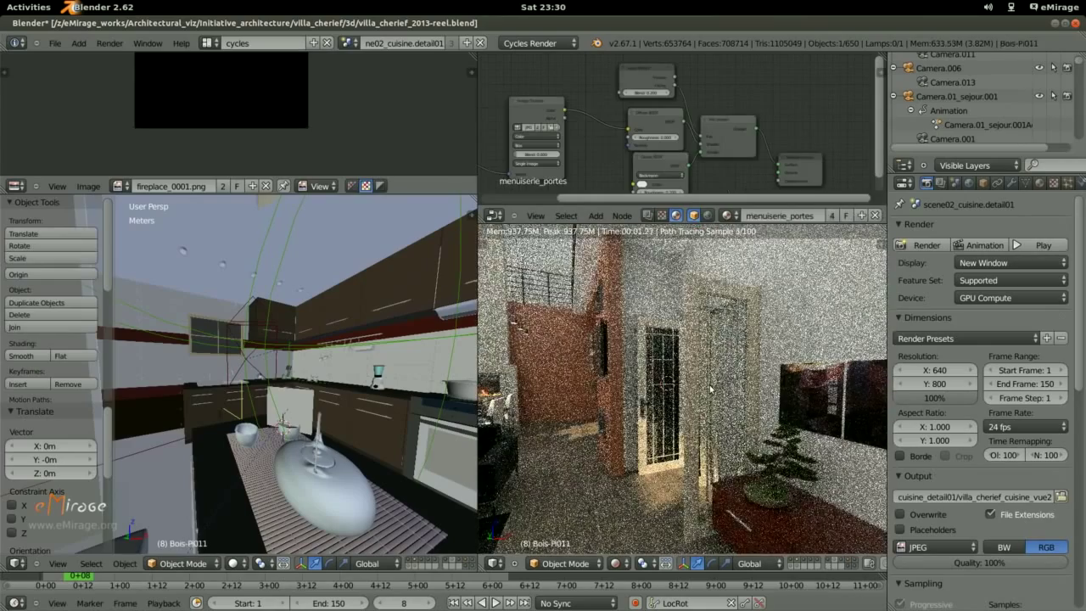
key("KP_Decimal")
scroll(623, 371, "down", 3)
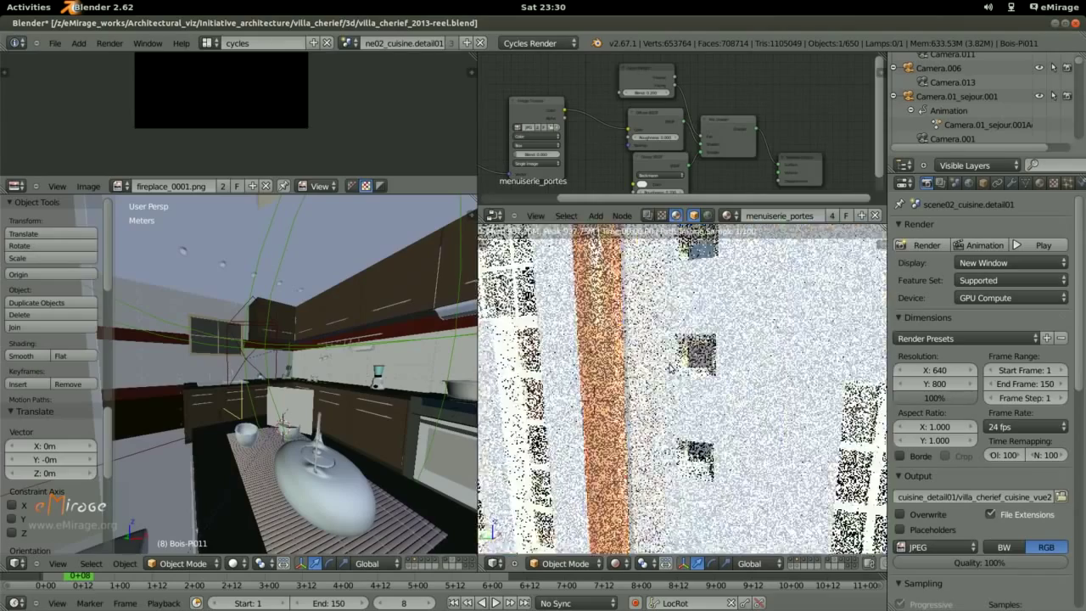
scroll(623, 371, "up", 4)
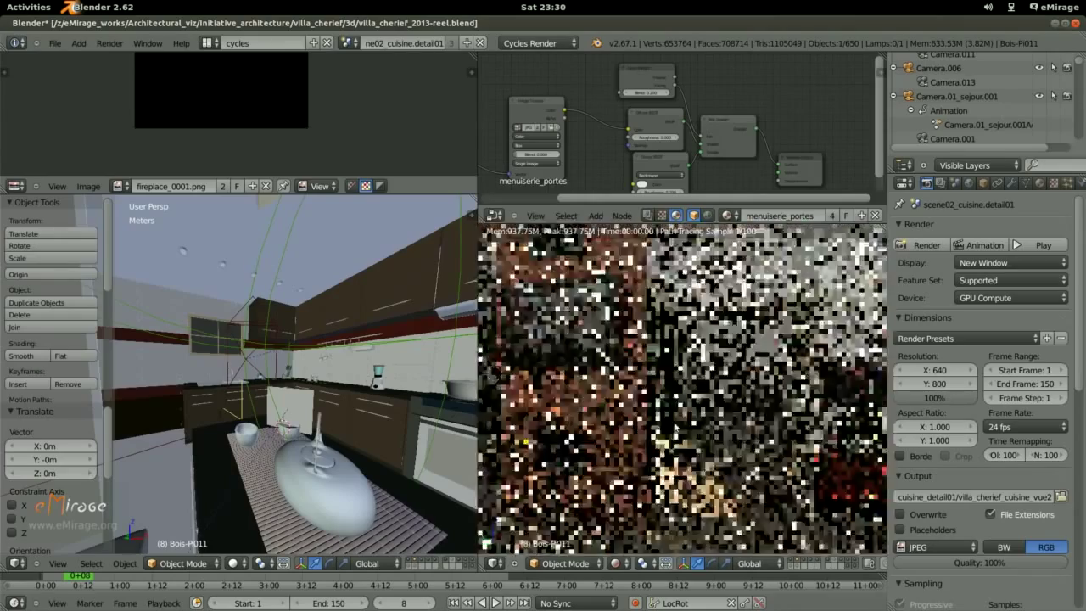
scroll(575, 408, "down", 3)
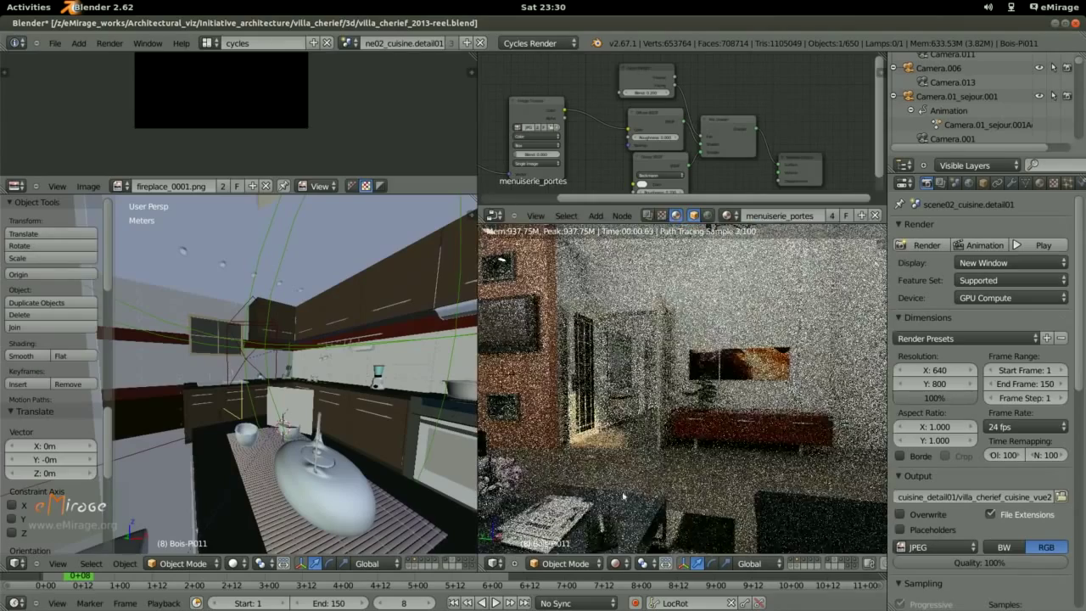
Select Mesh.044 and orbit closer to the coffee table with flowers and magazines
right_click(604, 531)
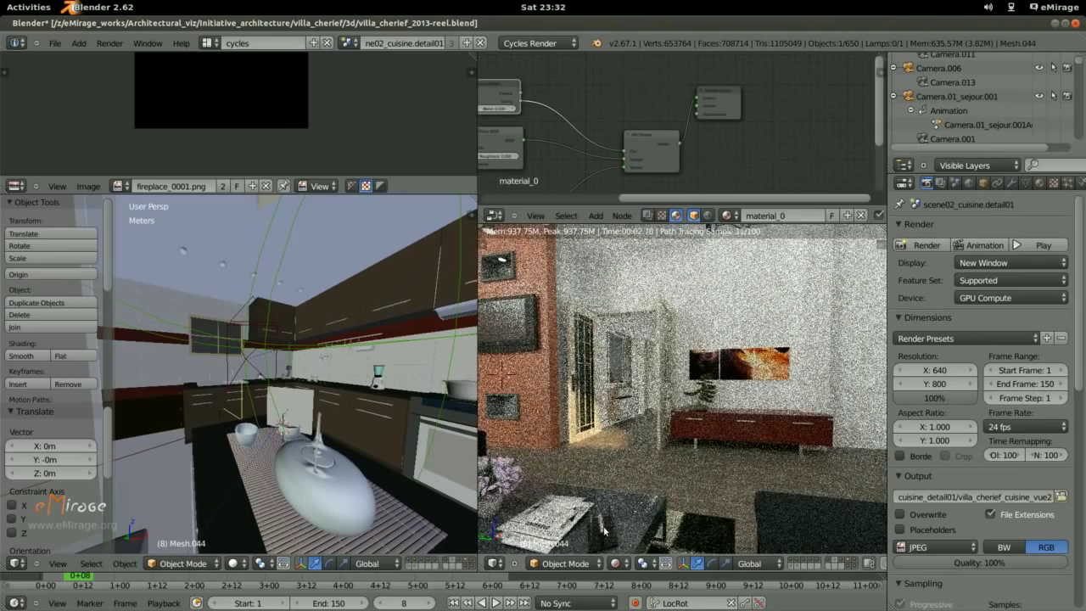
middle_click_drag(604, 531, 637, 431)
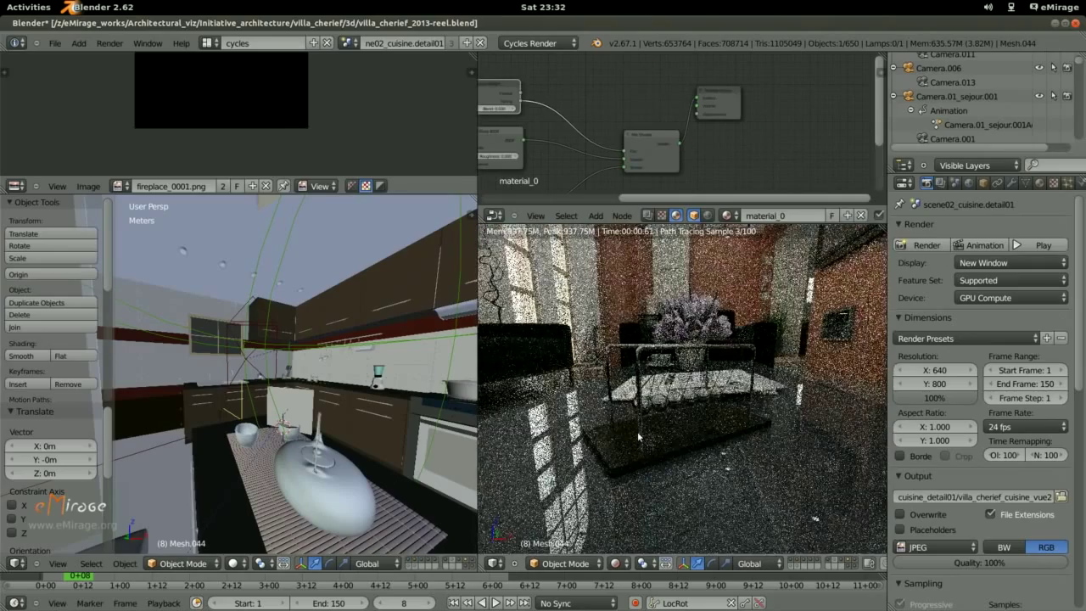
mouse_move(637, 431)
middle_mouse_down()
mouse_move(610, 439)
mouse_move(834, 497)
mouse_move(645, 398)
mouse_move(582, 385)
middle_mouse_up()
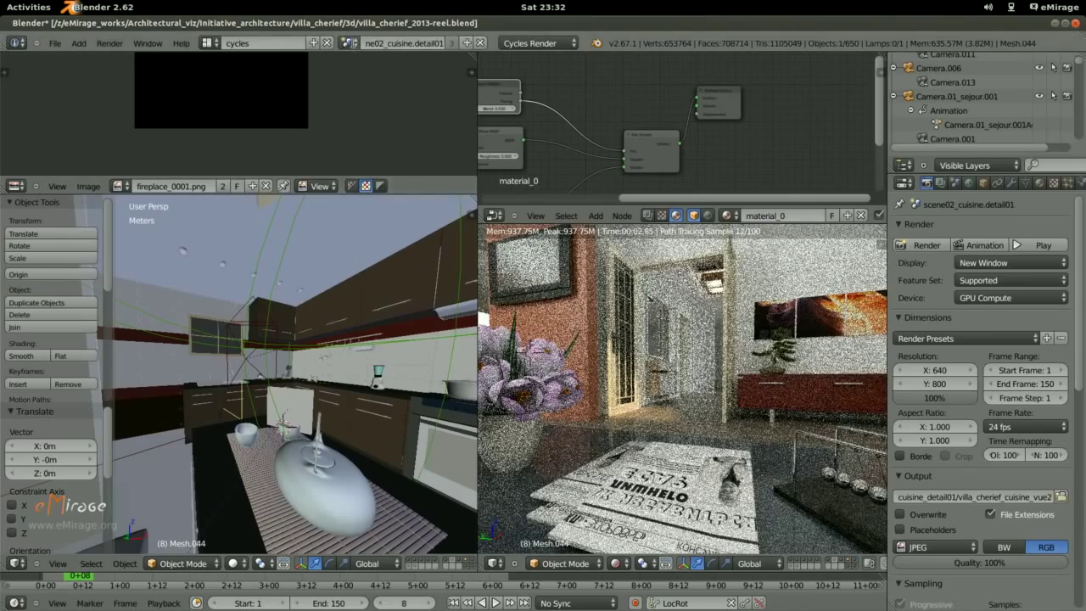
left_click(349, 43)
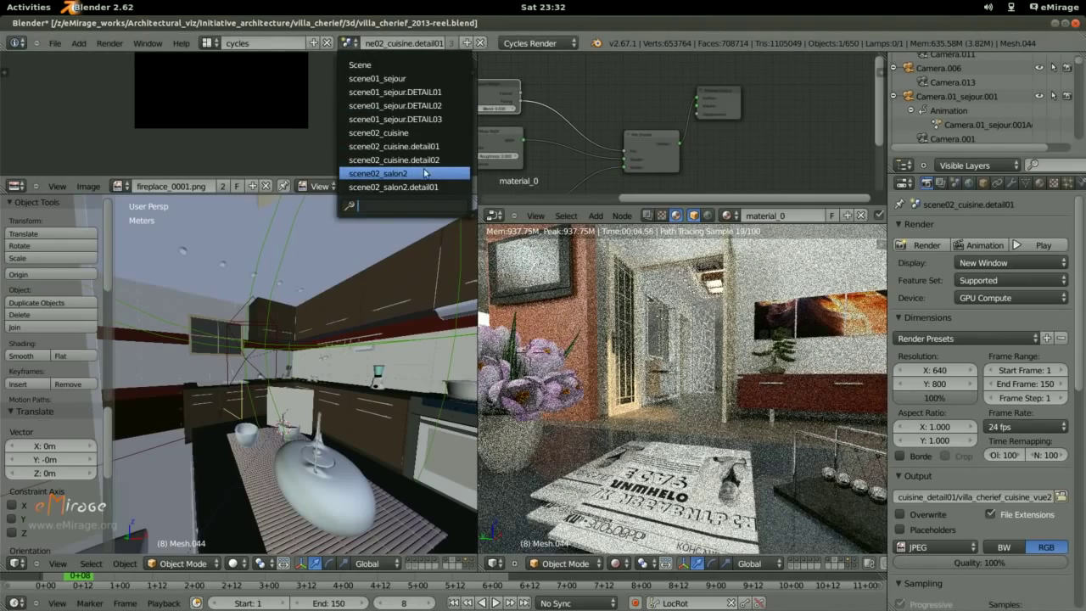
Activate scene02_salon2 and view the living room through its camera with Numpad 0
key("Return")
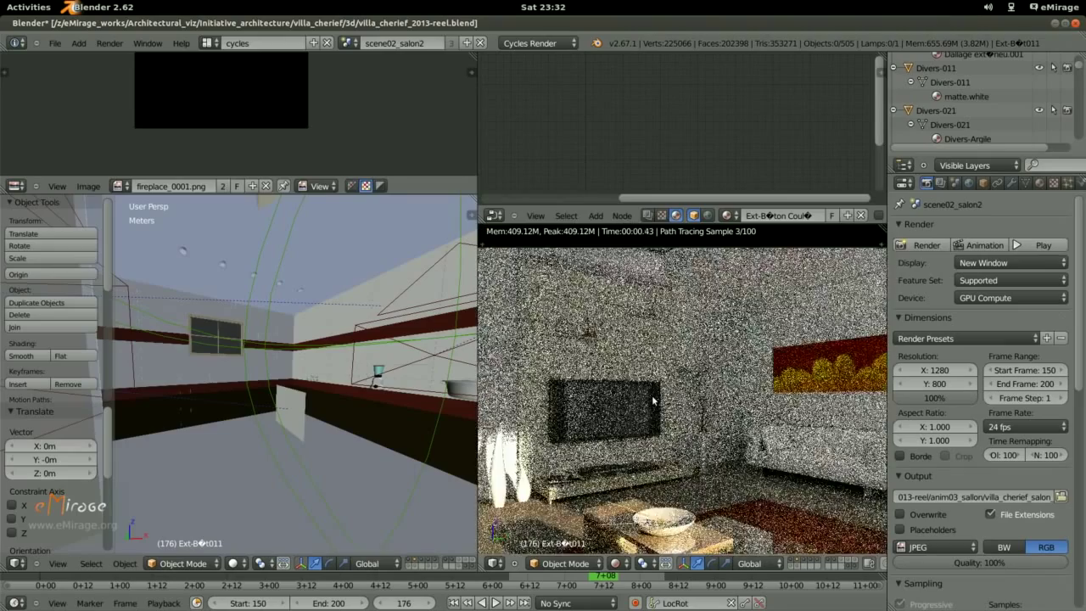
left_click(348, 42)
key("Return")
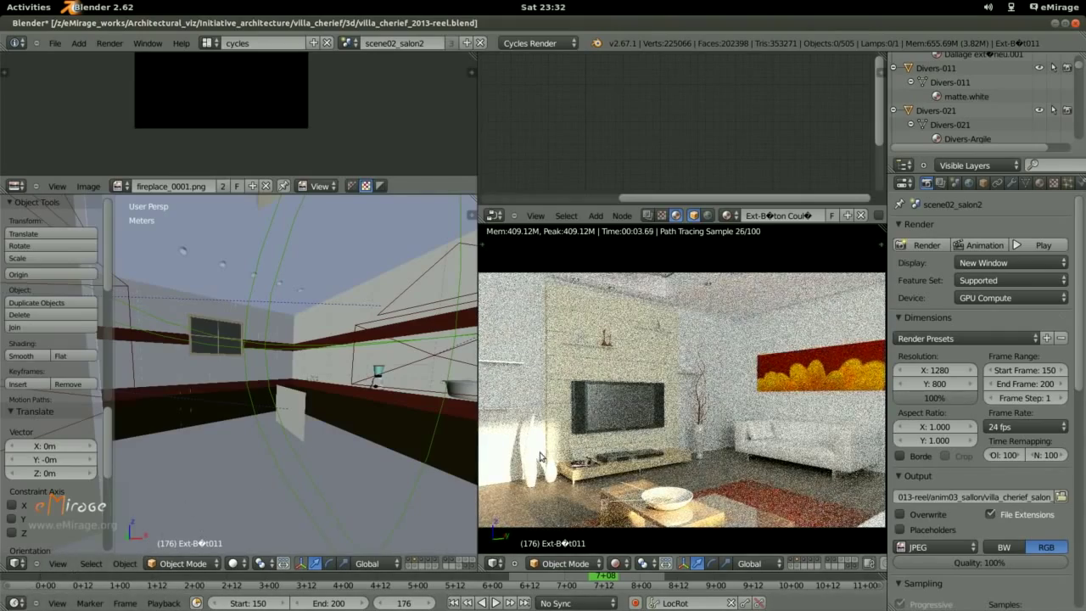
key("KP_0")
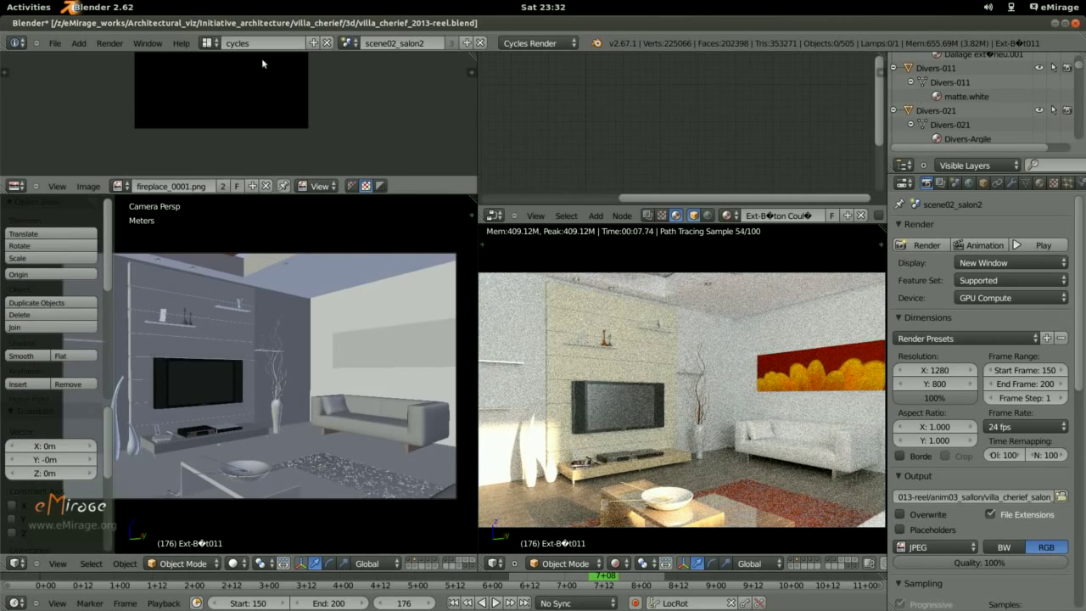
left_click(348, 44)
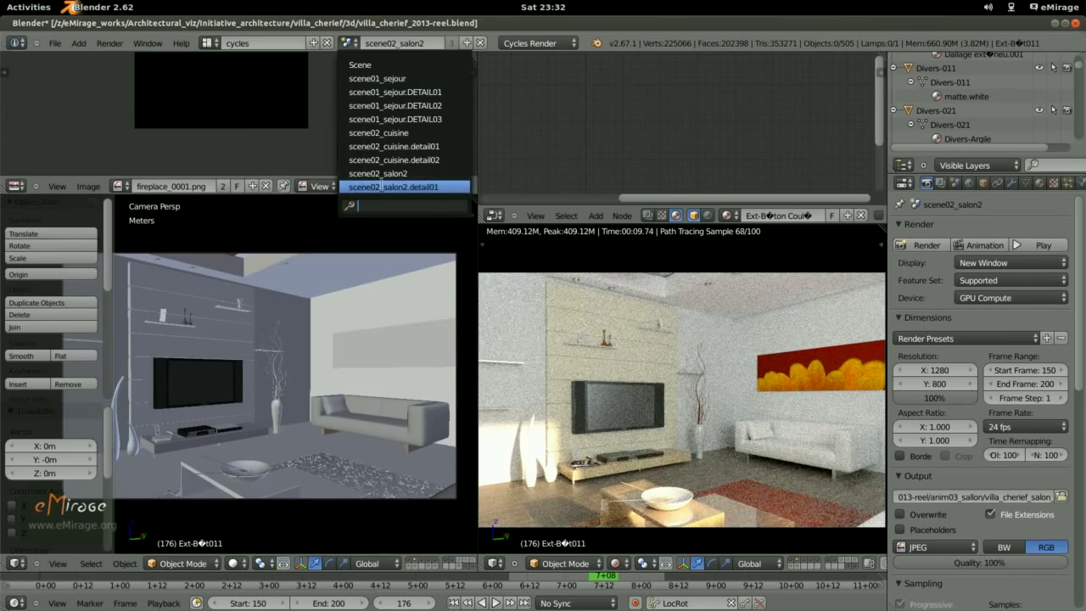
Switch to the scene02_salon2.detail01 scene and play its camera move in a maximized 3D view
left_click(382, 188)
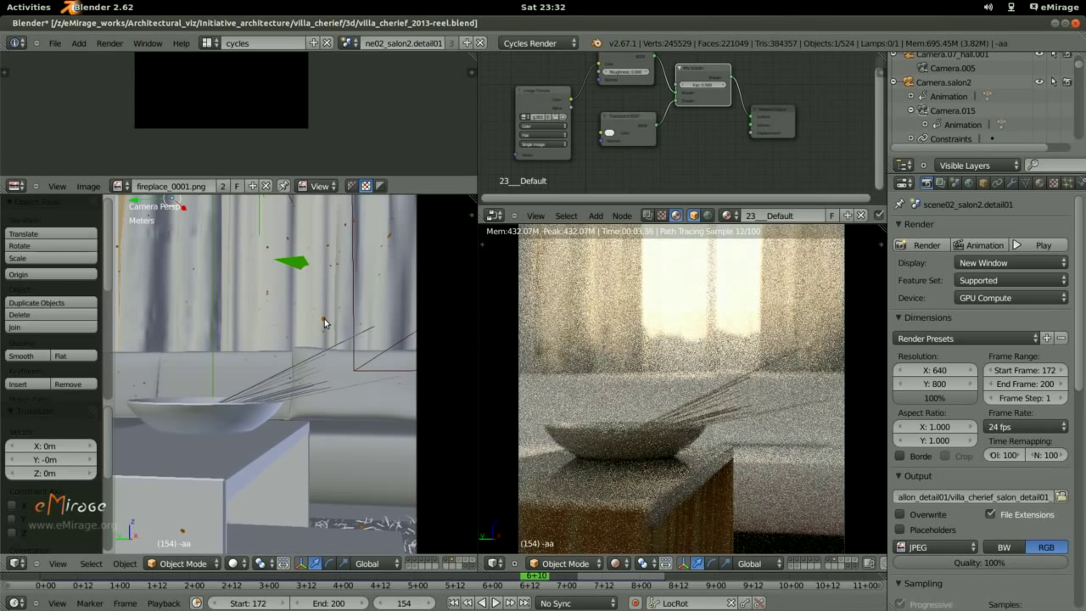
key("ctrl+Up")
key("alt+a")
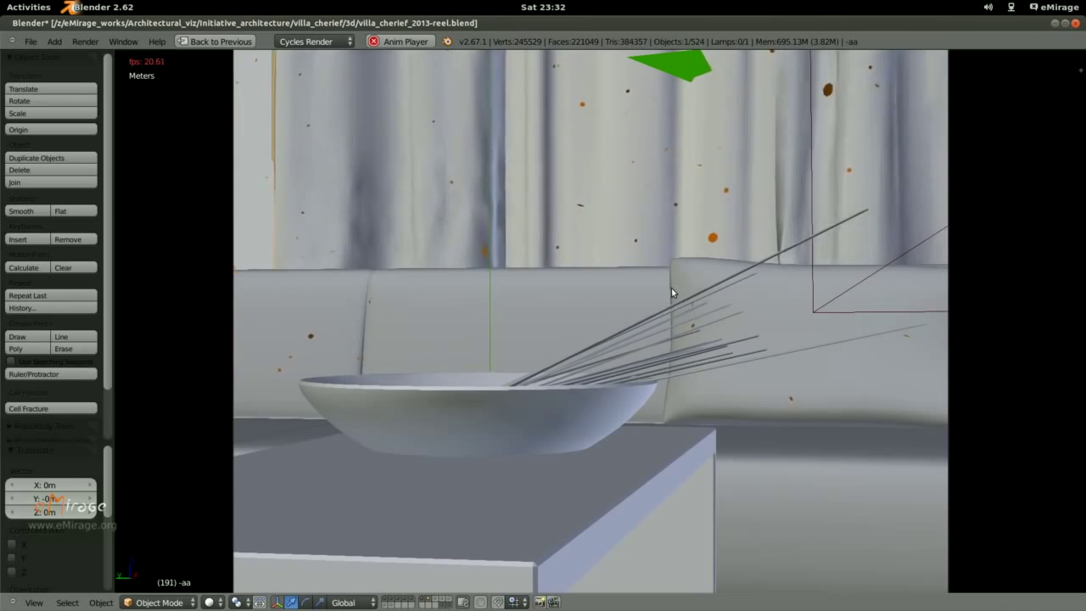
key("alt+a")
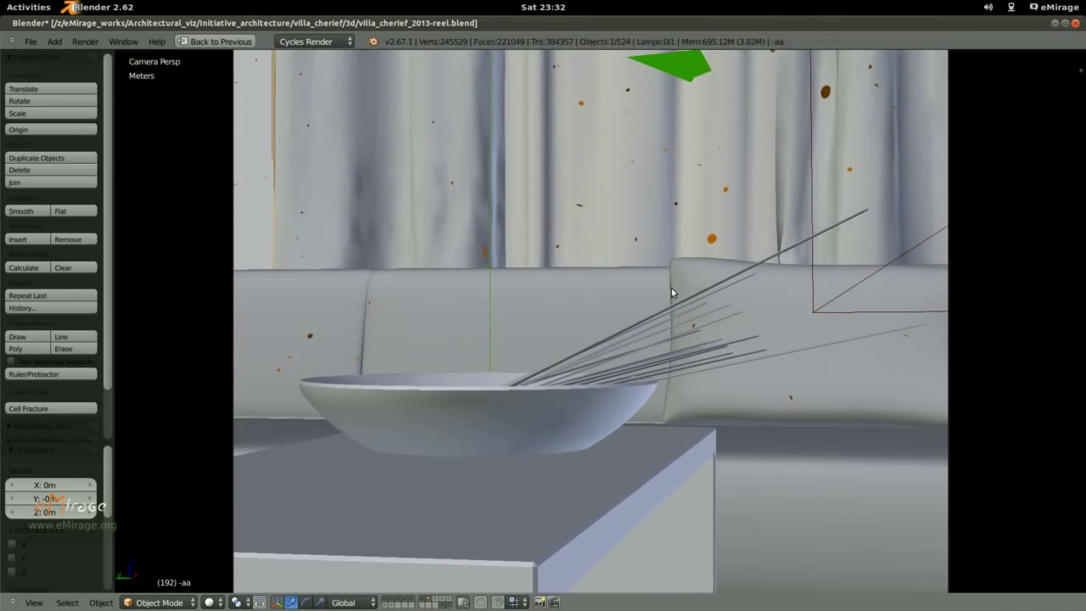
key("ctrl+Up")
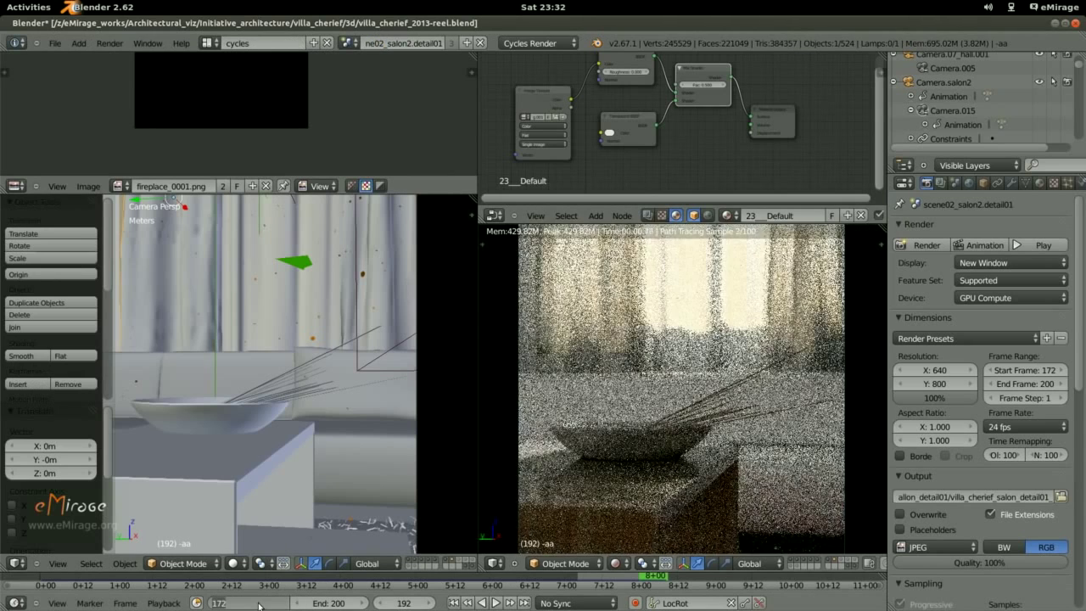
Set the animation start frame to 20 and replay the camera move from the new start
type("0")
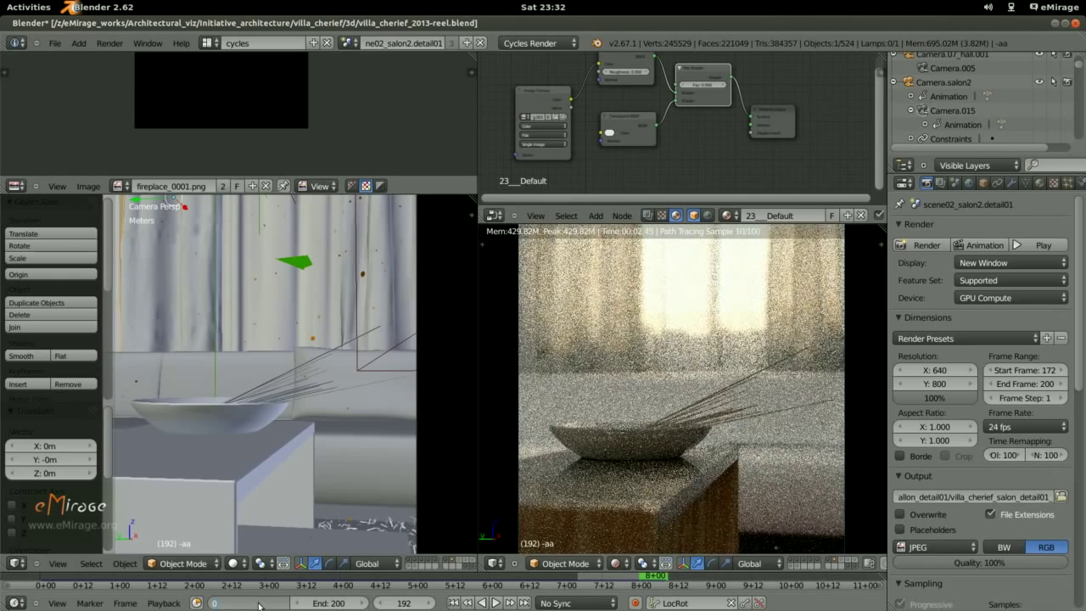
key("Return")
key("ctrl+Up")
key("alt+a")
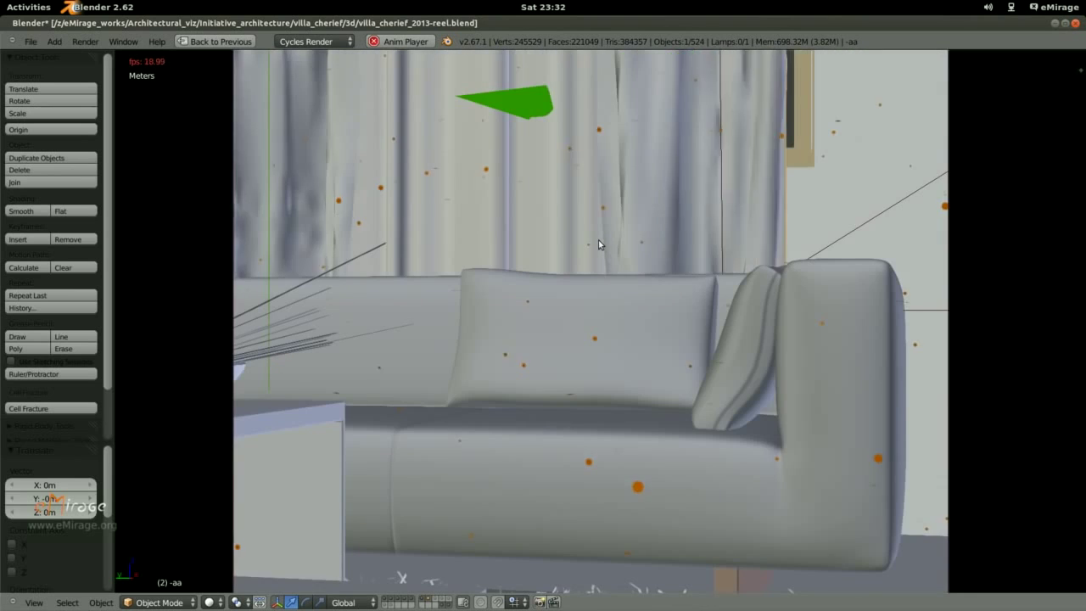
key("alt+a")
key("ctrl+Up")
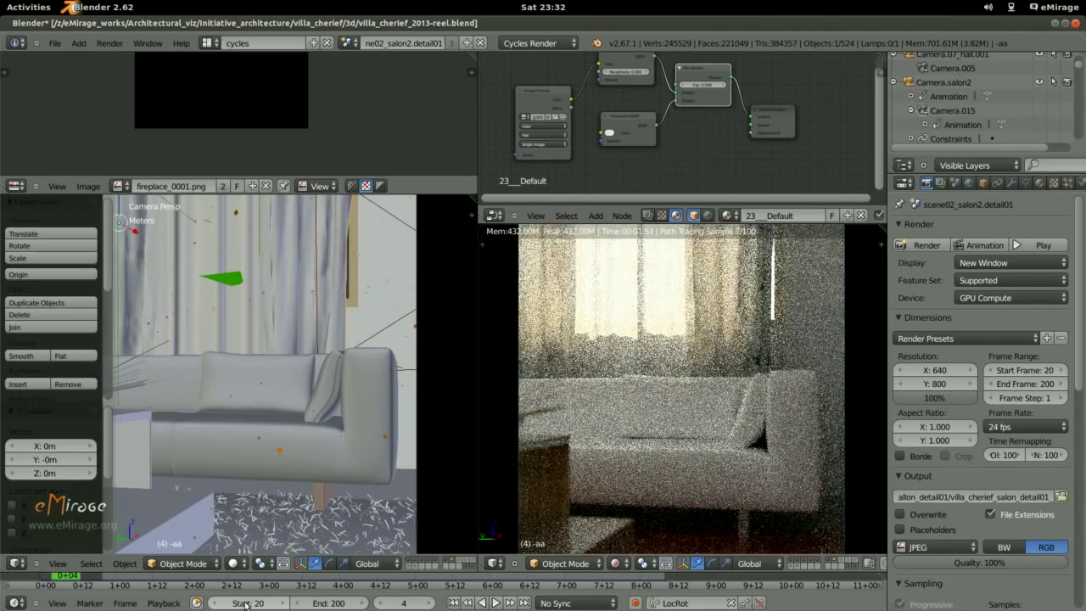
Replay the camera move, jump to frame 196 for the bowl shot, and list the scenes
key("ctrl+Up")
key("alt+a")
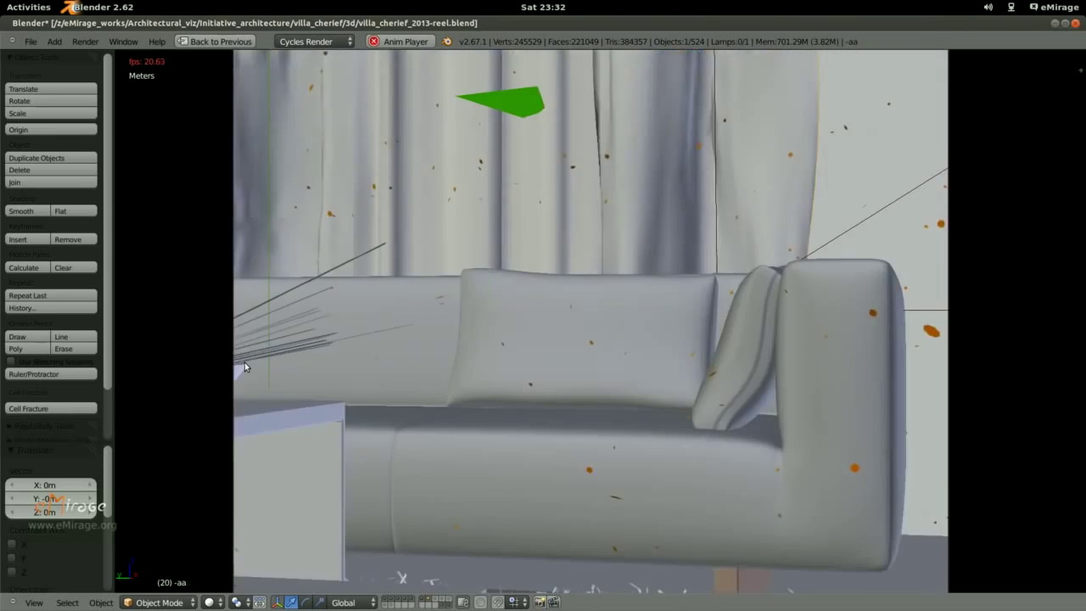
key("ctrl+Up")
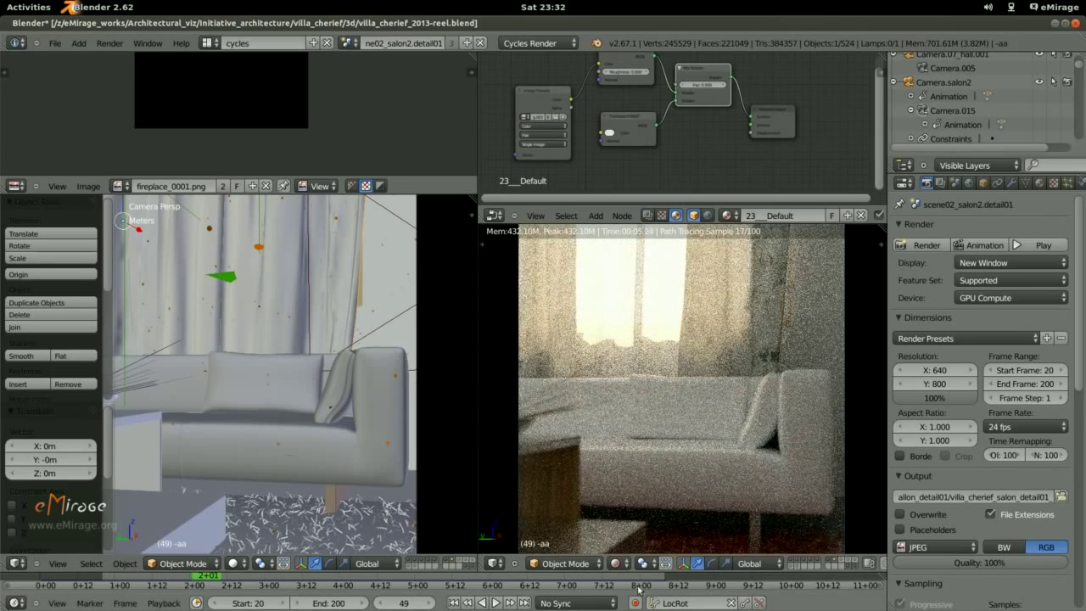
left_click(666, 582)
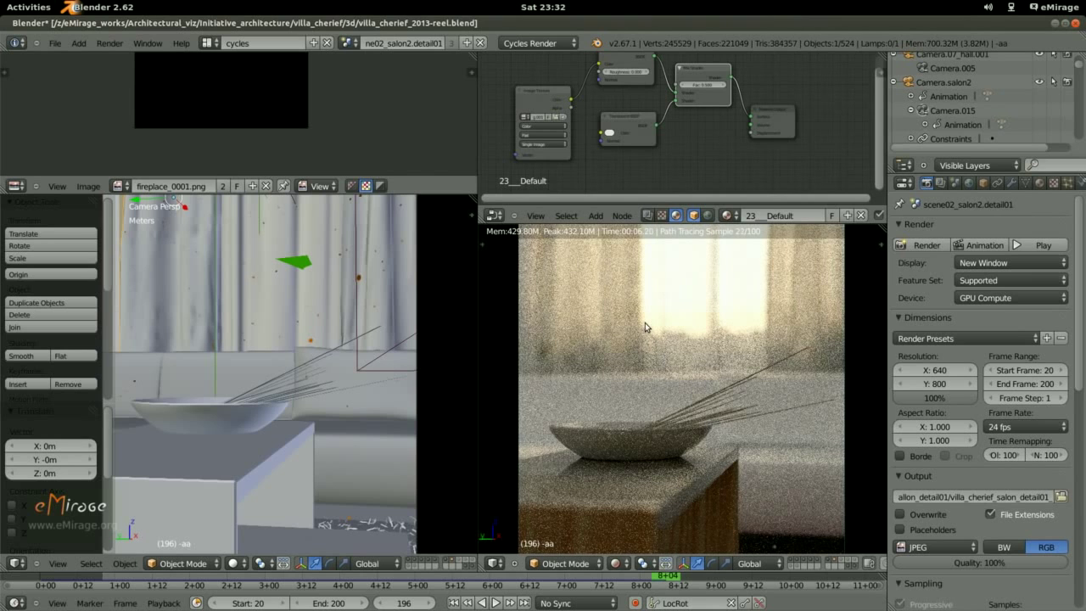
left_click(348, 42)
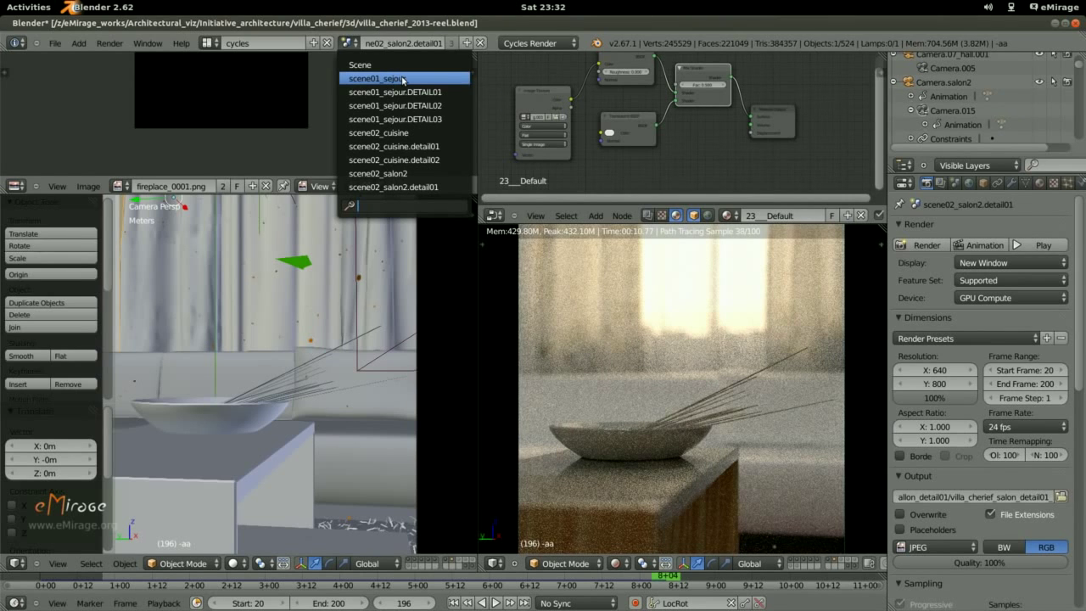
Switch to scene01_sejour and start an F12 render of frame 1
left_click(402, 79)
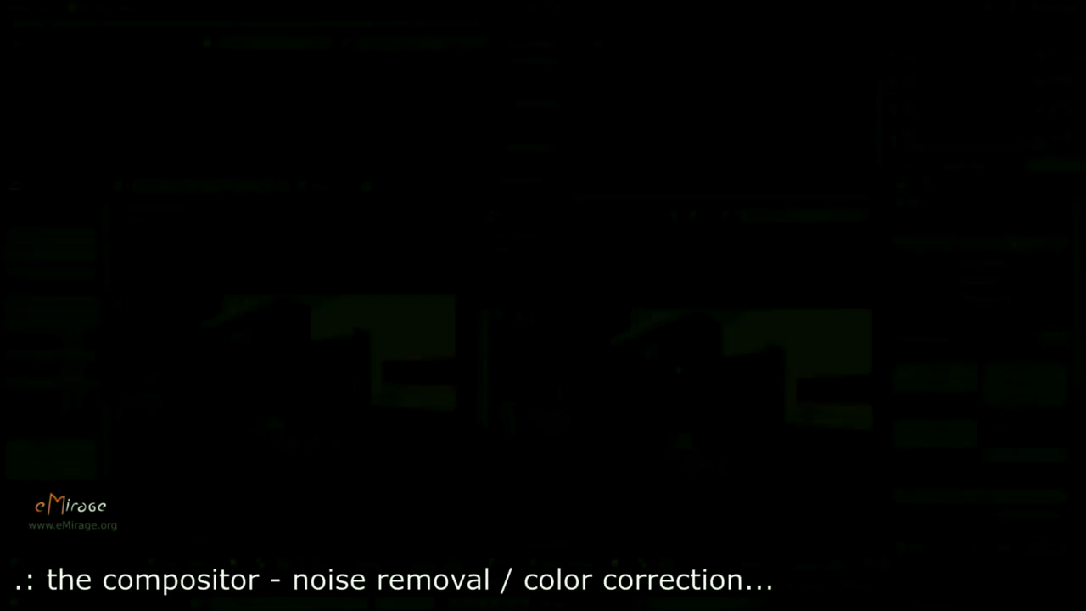
key("F12")
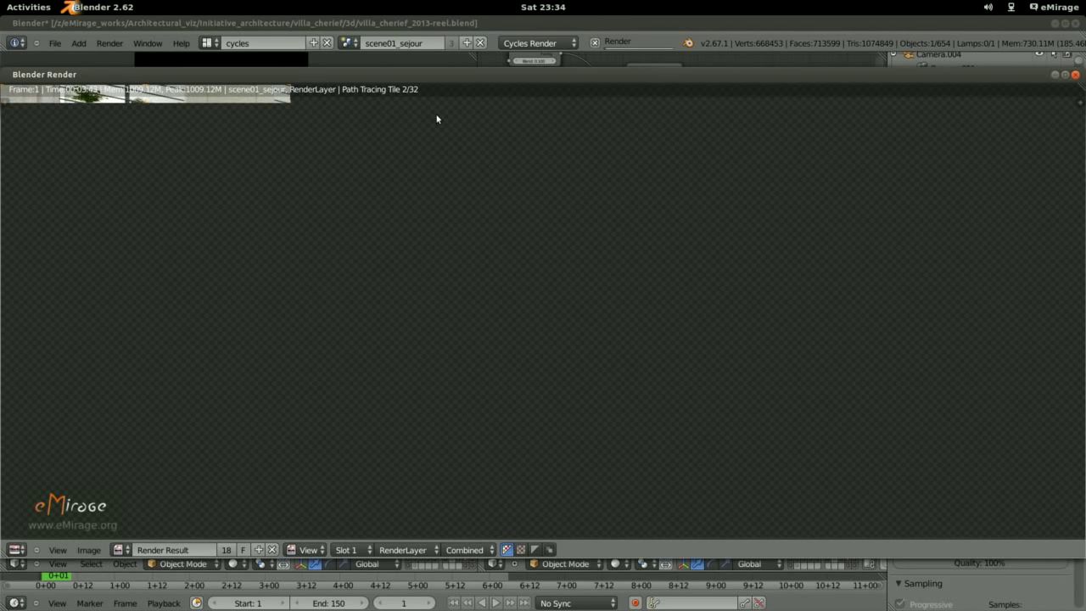
Check Dimensions and Sampling behind the render window, then maximize it while the 1920×800 render finishes
left_click_drag(727, 79, 540, 73)
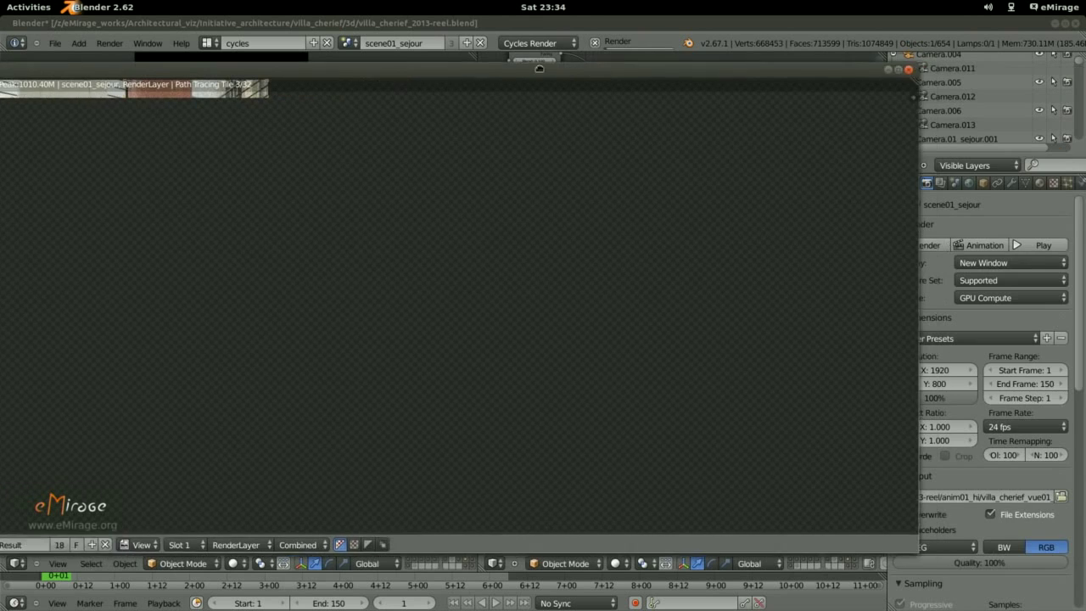
scroll(1030, 510, "down", 2)
scroll(1031, 509, "down", 1)
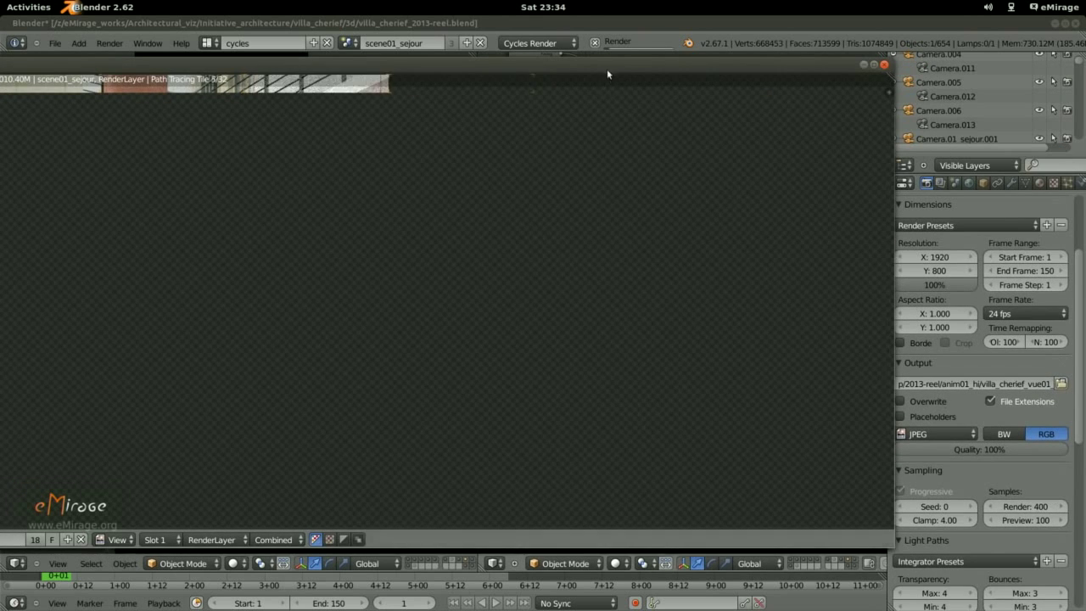
left_click_drag(607, 68, 746, 75)
double_click(746, 75)
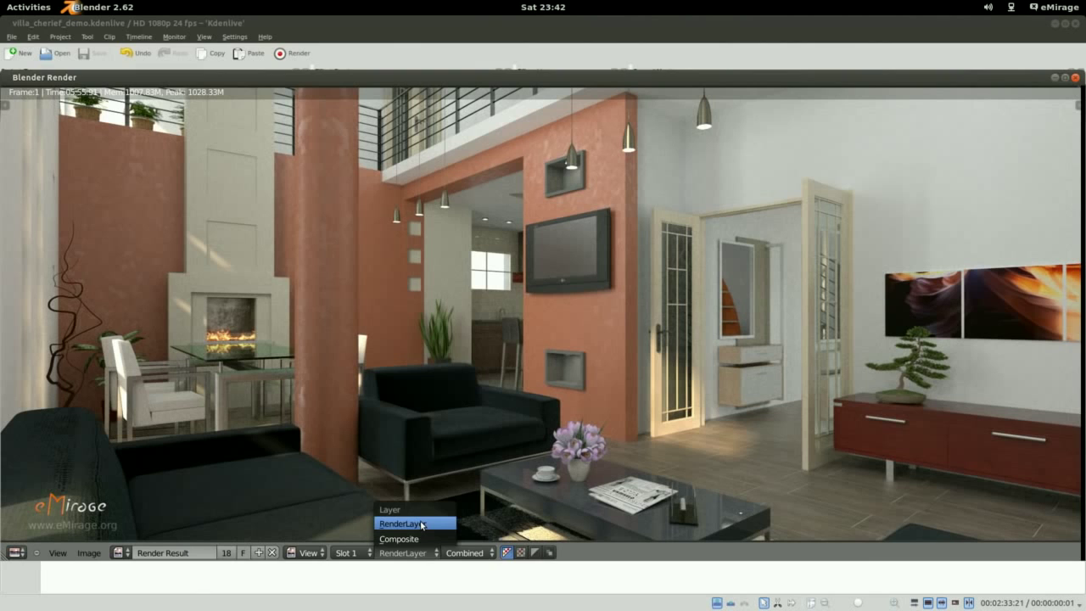
Toggle the render result between Composite and RenderLayer to compare, ending on the brighter Composite
left_click(422, 525)
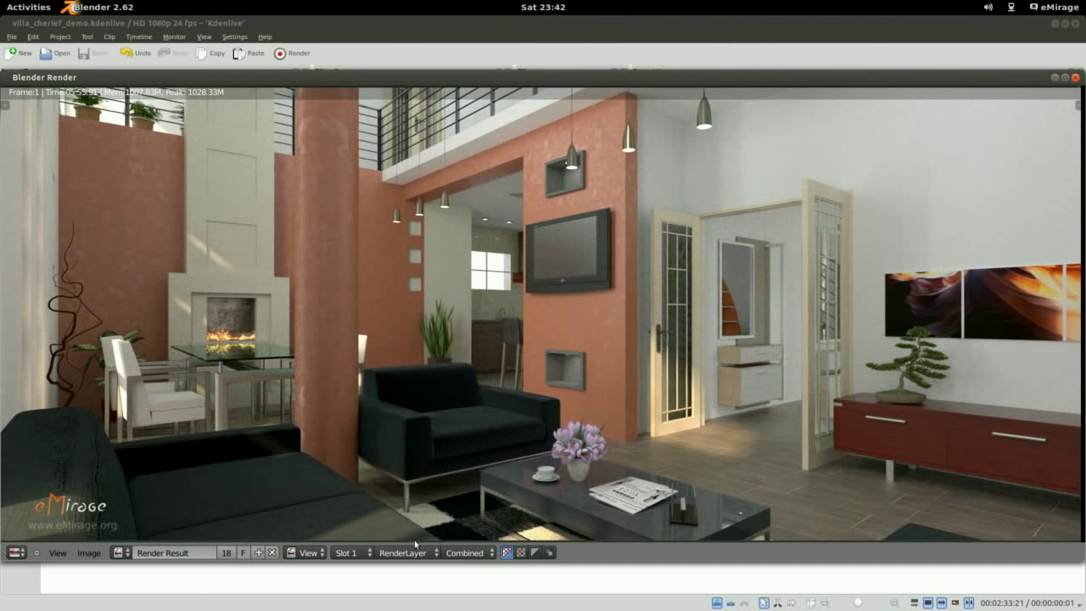
left_click(415, 544)
left_click(415, 540)
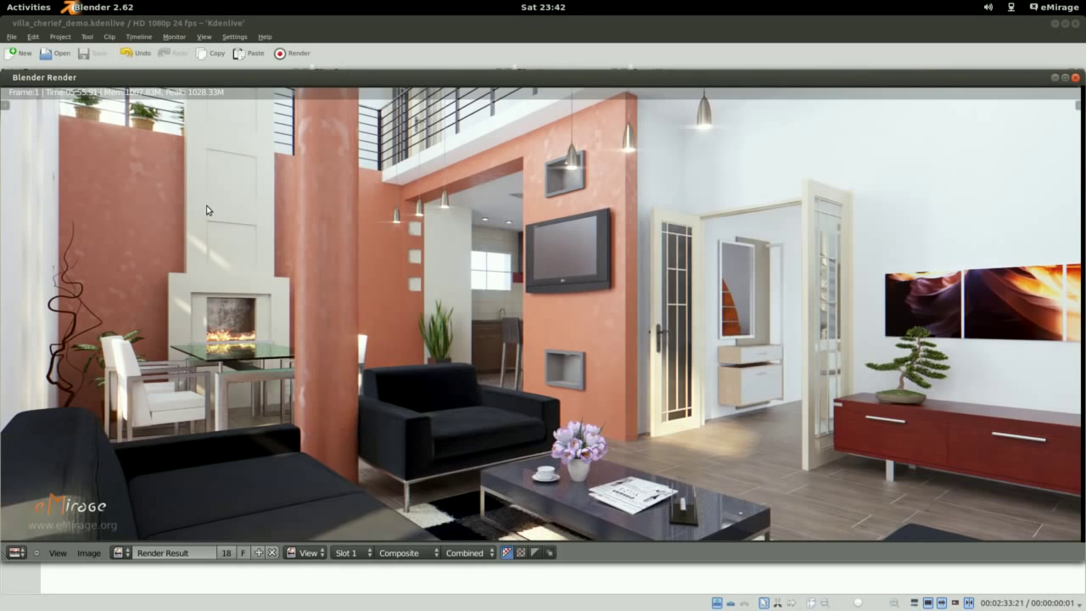
left_click(391, 553)
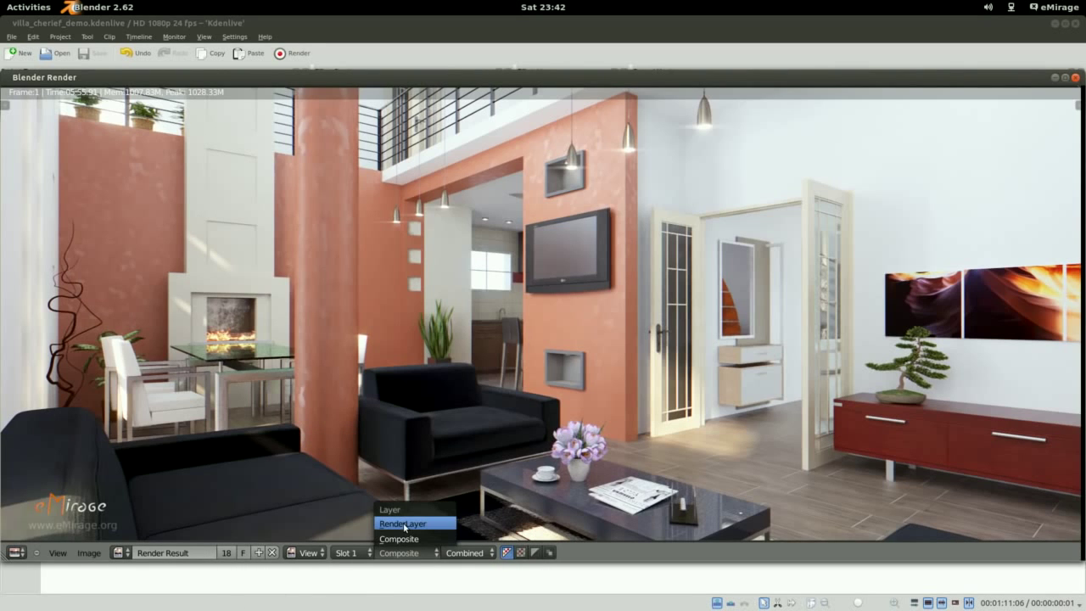
left_click(404, 525)
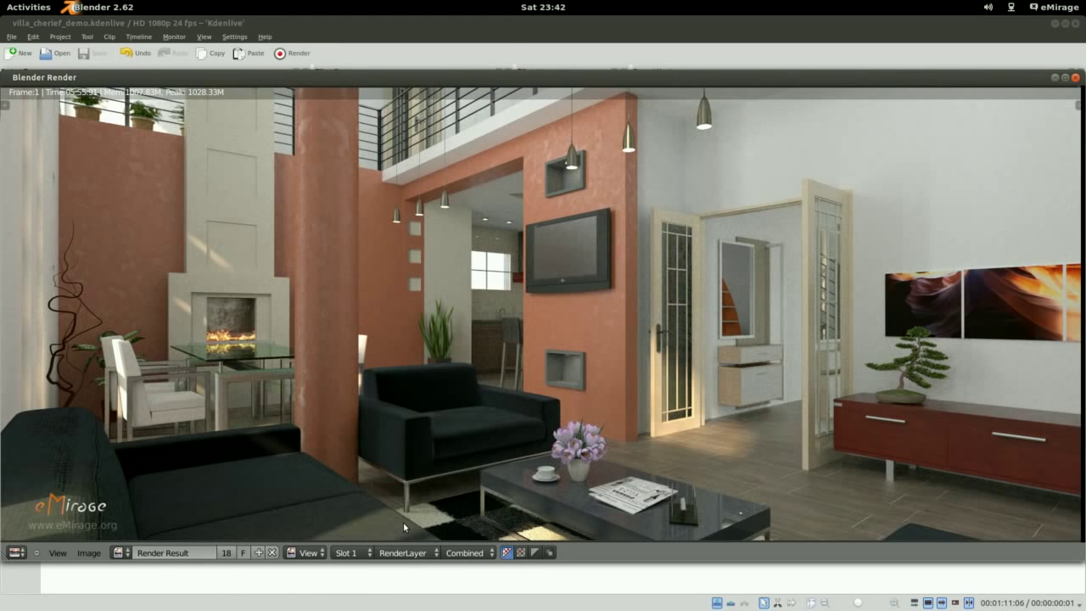
left_click(405, 553)
left_click(398, 539)
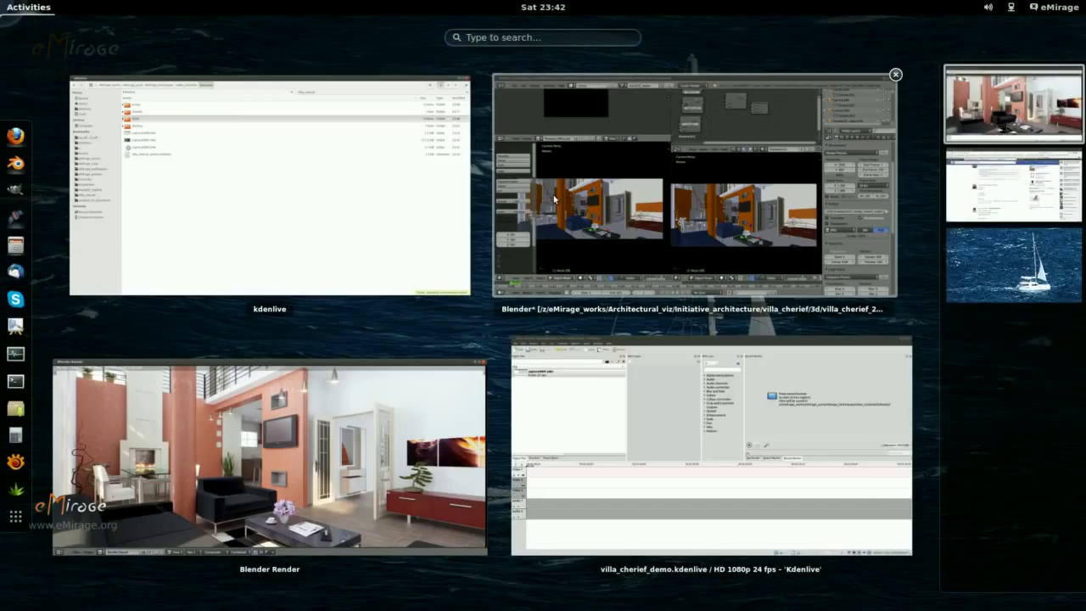
Return to the main Blender window and switch to the compositing screen layout
left_click(554, 199)
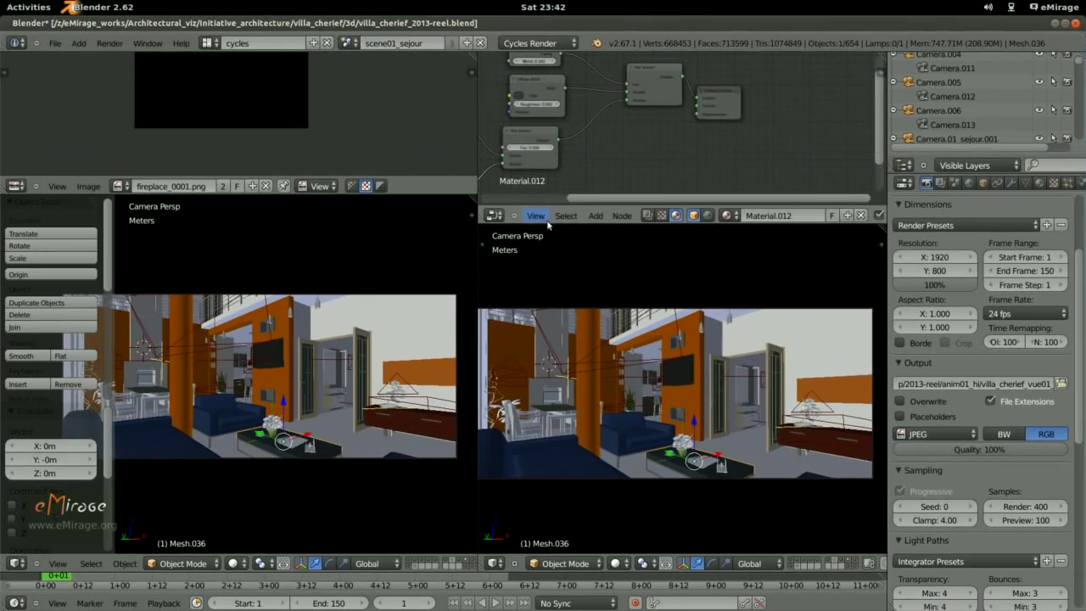
left_click(348, 42)
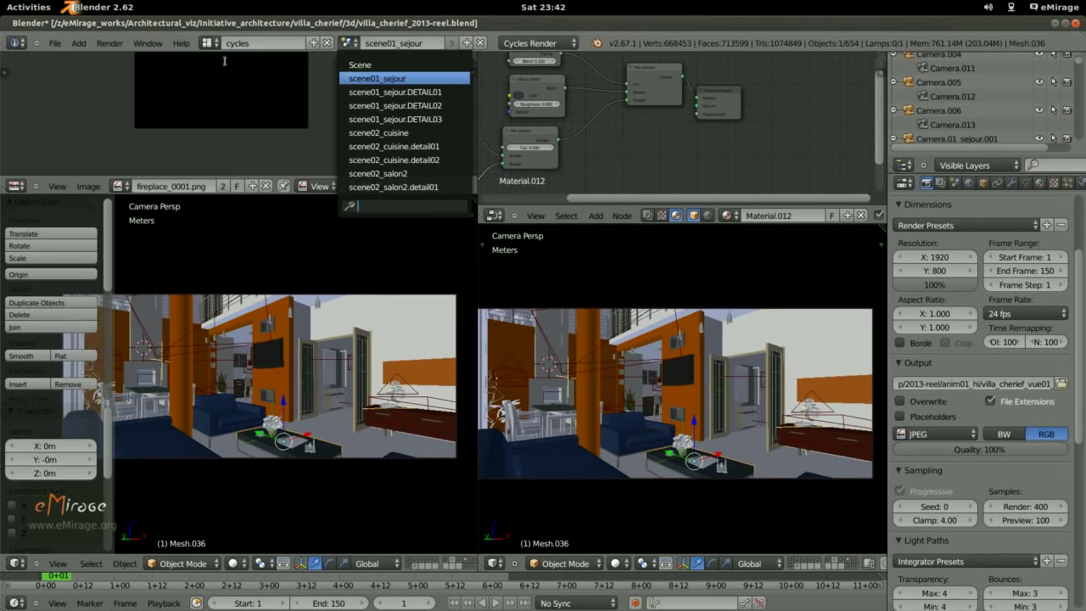
left_click(207, 42)
left_click(229, 79)
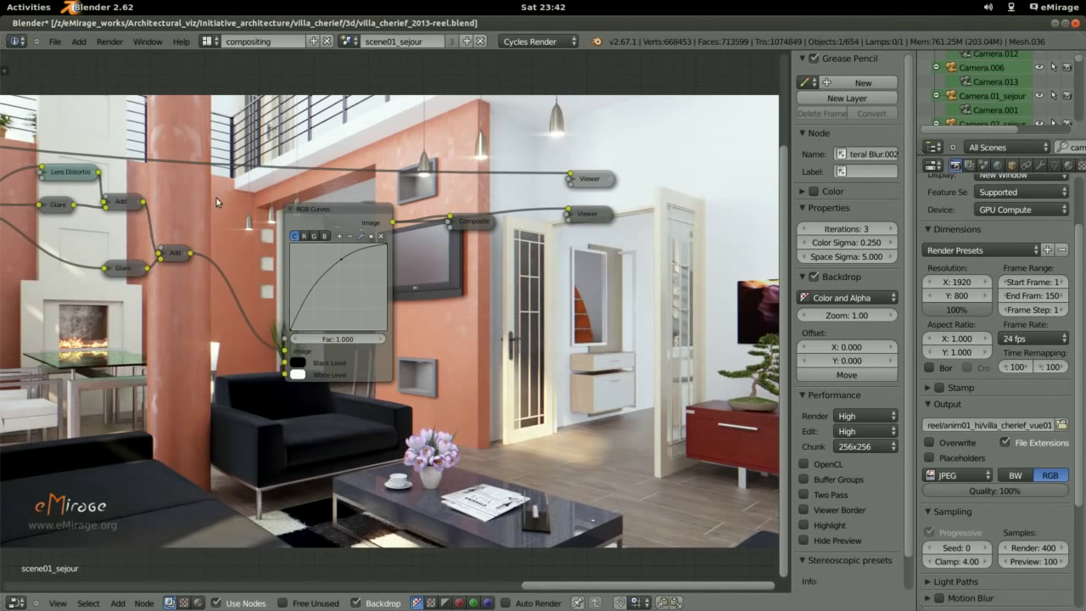
Show the top Viewer node's output as an enlarged backdrop
left_click(589, 183)
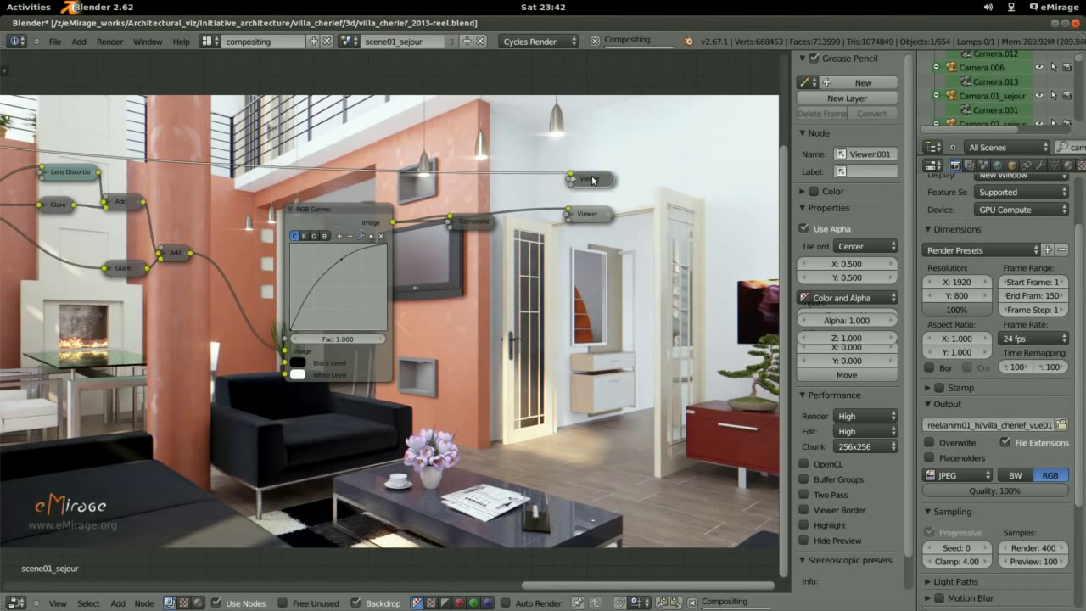
key("alt+v")
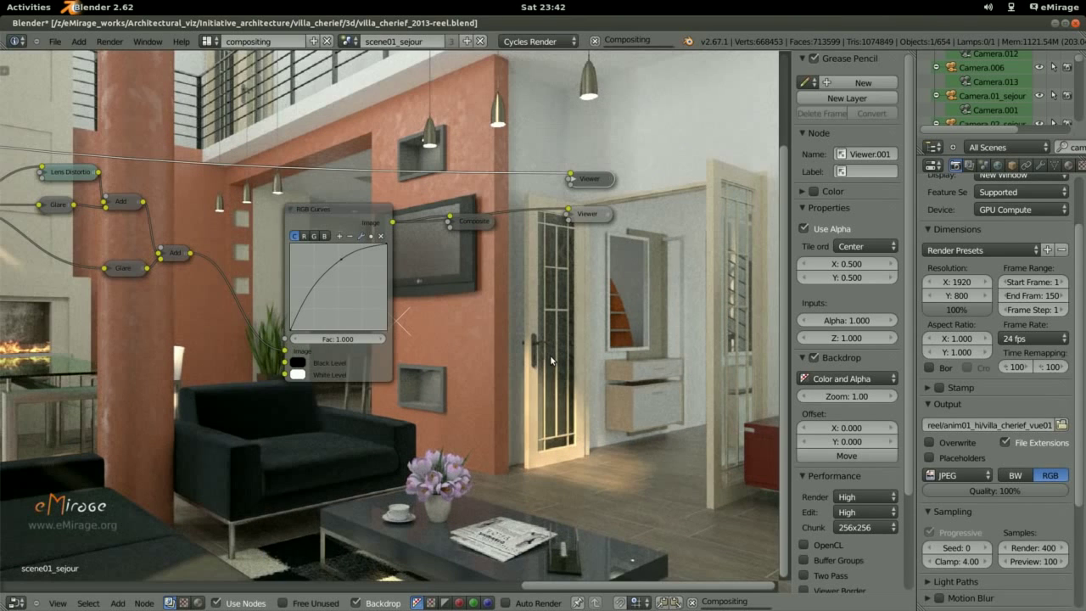
key("alt+v")
key("alt+v")
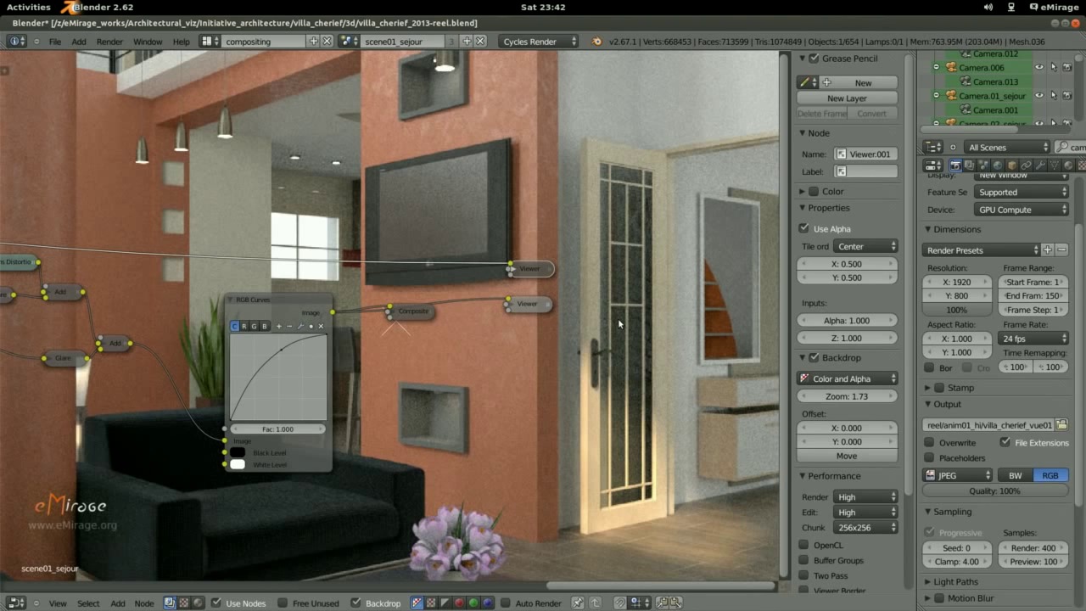
Move the top Viewer node to a new position in the node tree
key("g")
key("x")
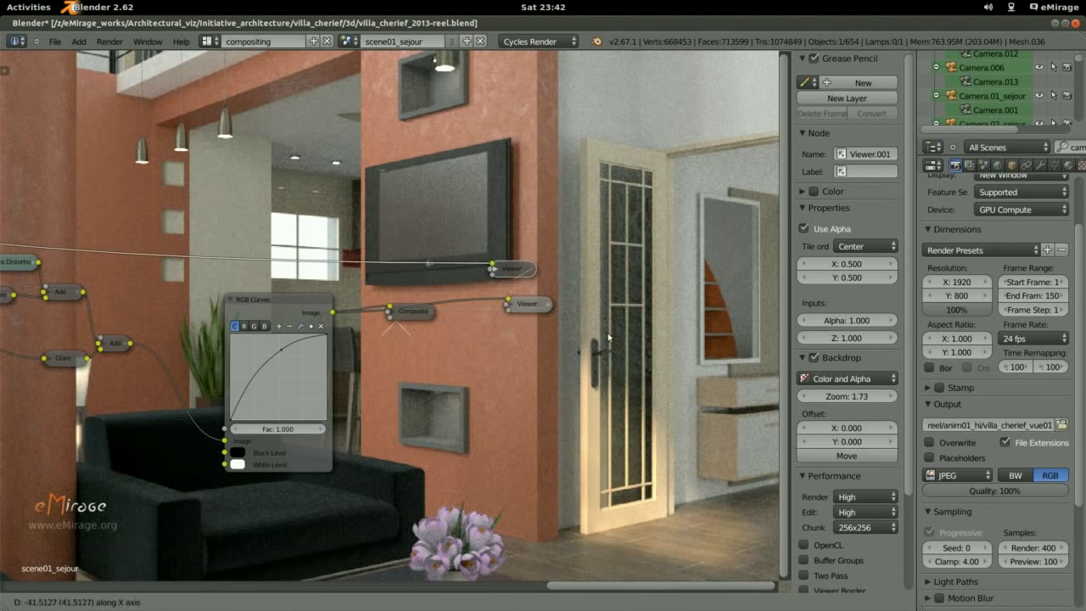
key("y")
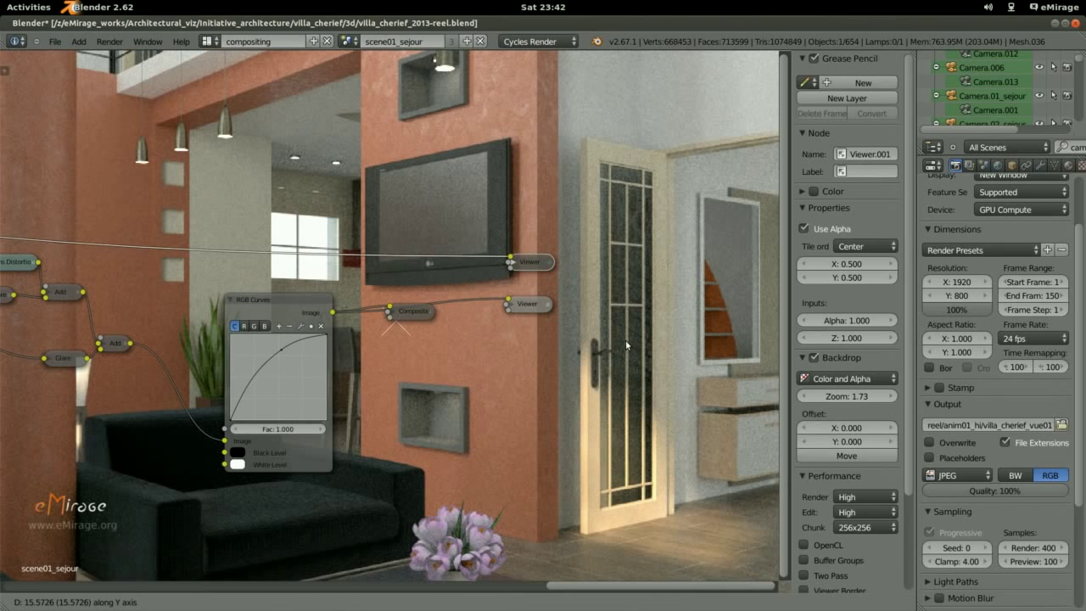
left_click(610, 386)
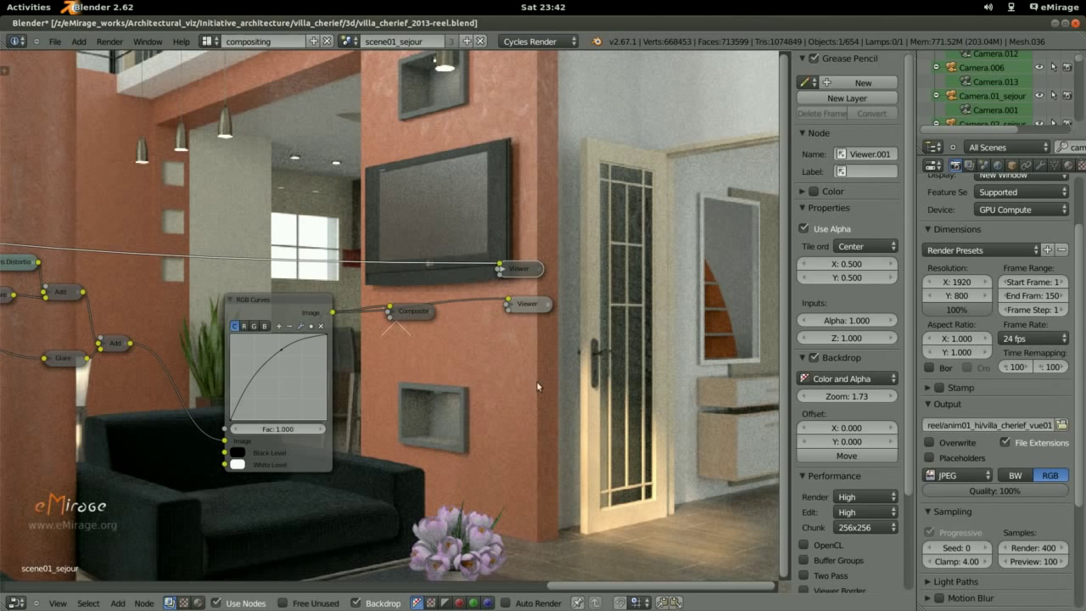
scroll(542, 417, "down", 2)
scroll(540, 362, "down", 1)
scroll(473, 411, "down", 1)
Preview the other Viewer node, then enter the node group and make its Viewer active
scroll(509, 382, "up", 1)
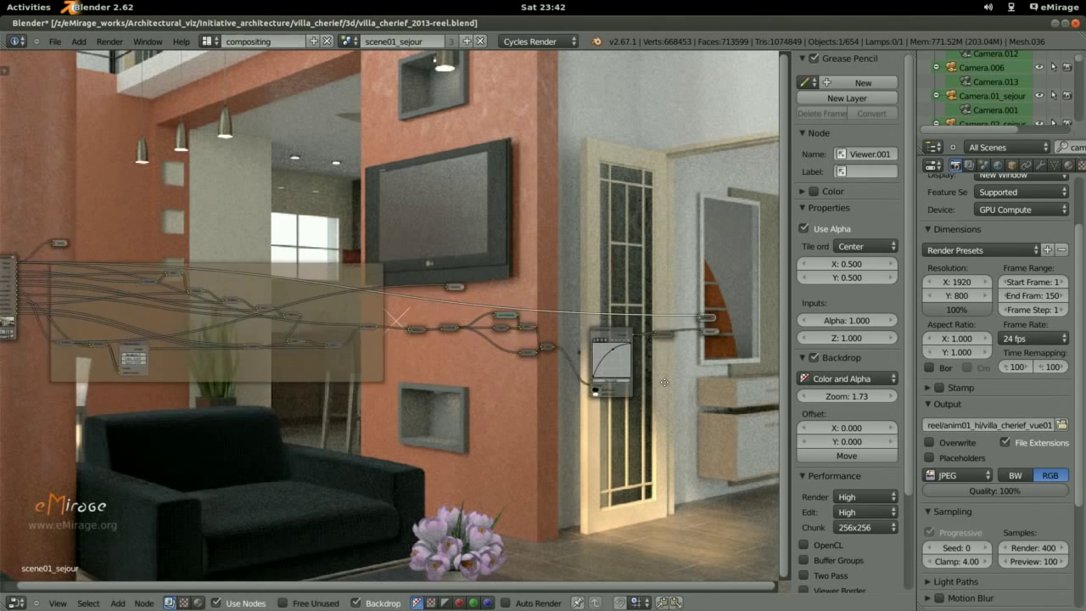
scroll(589, 324, "up", 1)
scroll(608, 337, "up", 1)
left_click(609, 338)
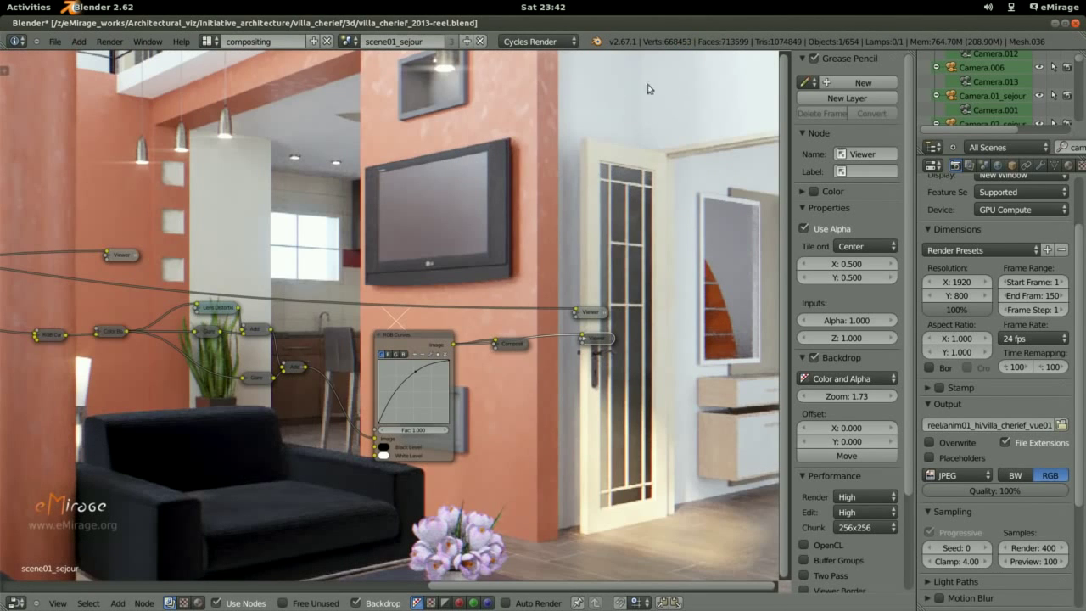
key("Tab")
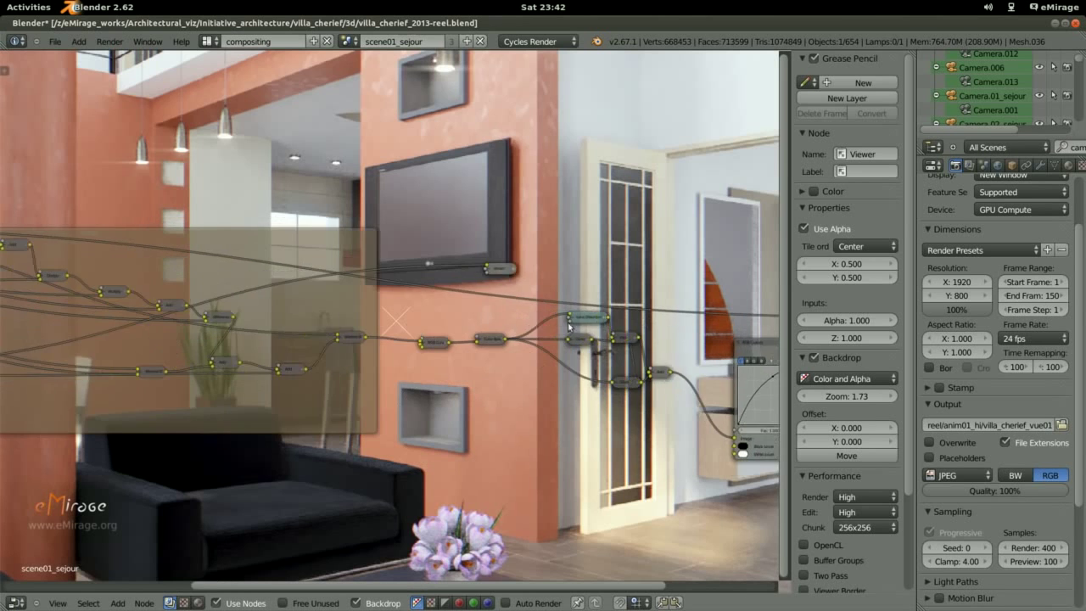
scroll(280, 297, "up", 2)
scroll(280, 297, "up", 2)
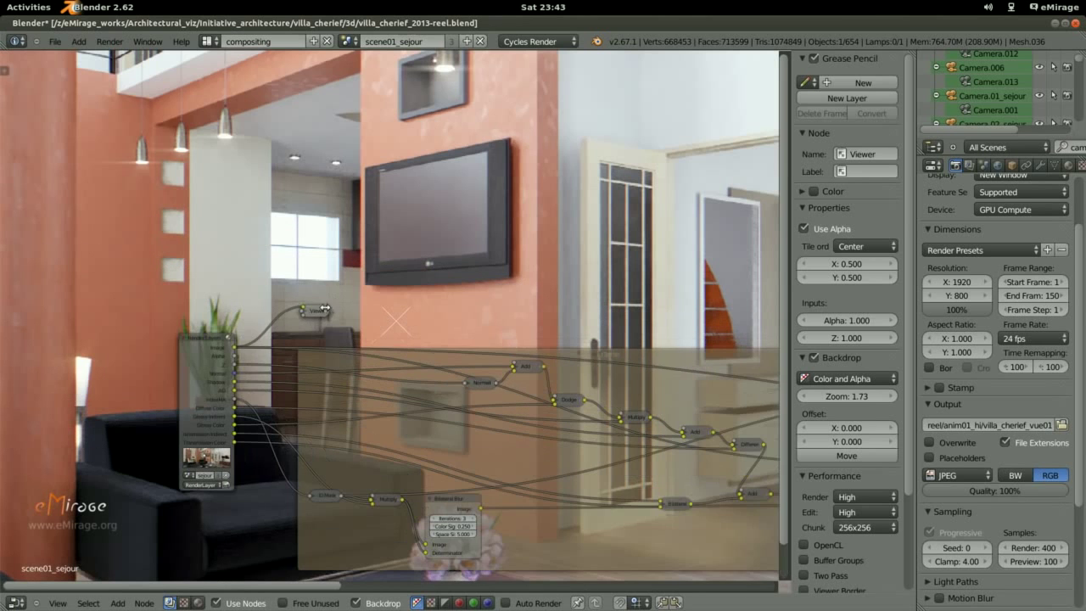
left_click(317, 311)
Cycle the Render Layers passes (Z, Normal, IndexMA…) on the backdrop until Transmission Indirect
middle_click_drag(222, 369, 168, 287)
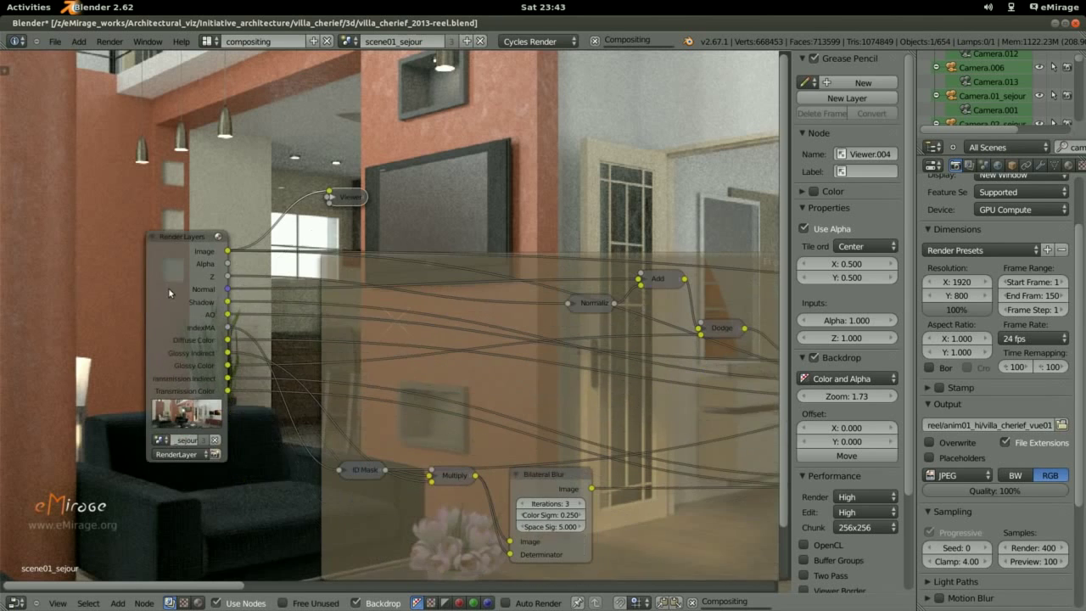
left_click(169, 279, "ctrl+shift")
left_click(169, 279, "ctrl+shift")
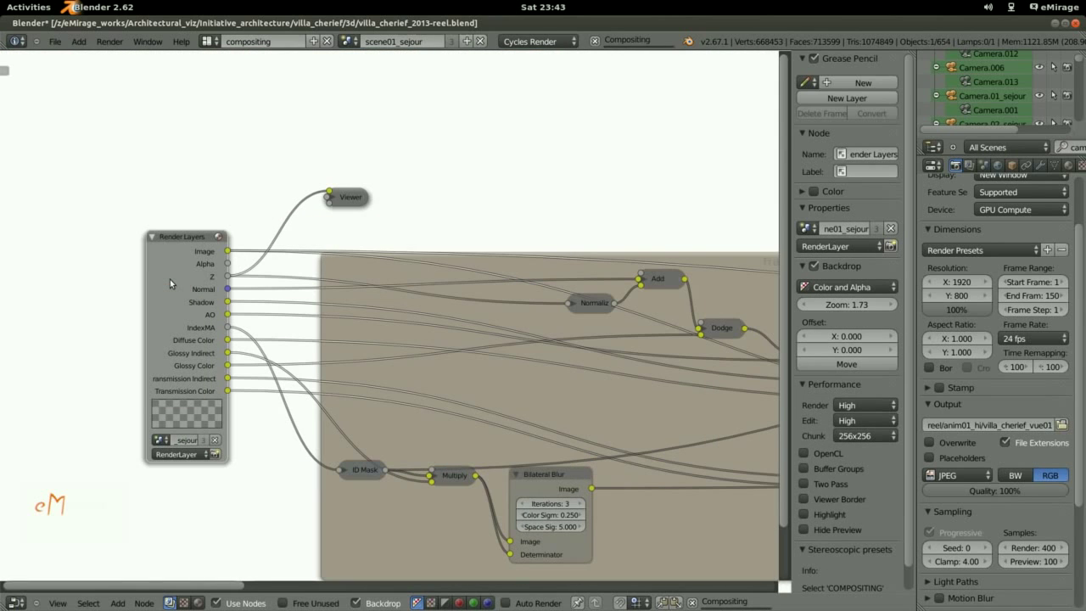
left_click(170, 279, "ctrl+shift")
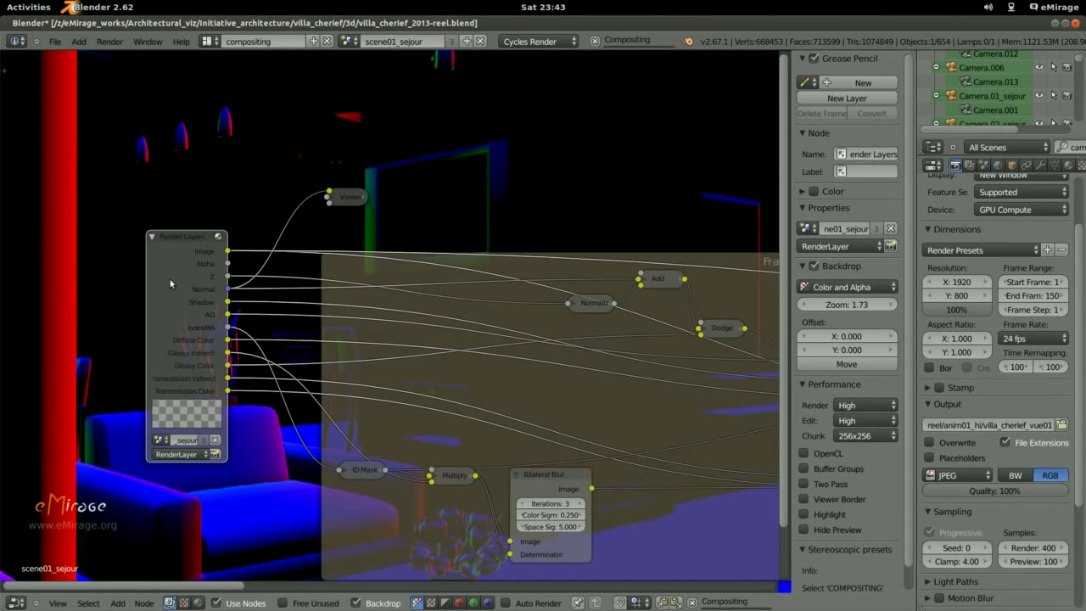
left_click(170, 283, "ctrl+shift")
left_click(170, 282, "ctrl+shift")
left_click(170, 283, "ctrl+shift")
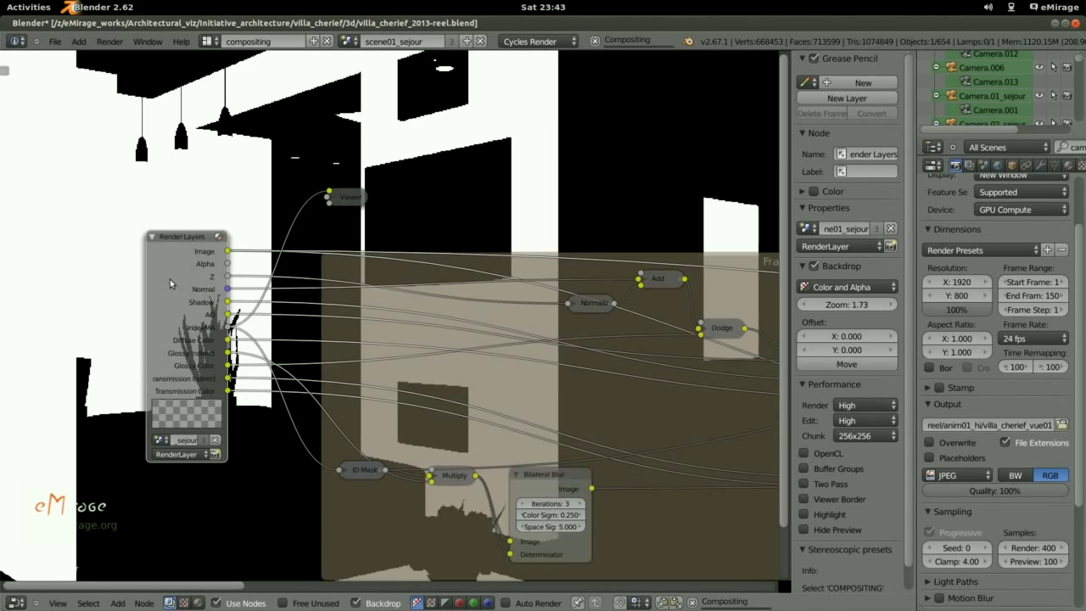
left_click(169, 284, "ctrl+shift")
left_click(170, 284, "ctrl+shift")
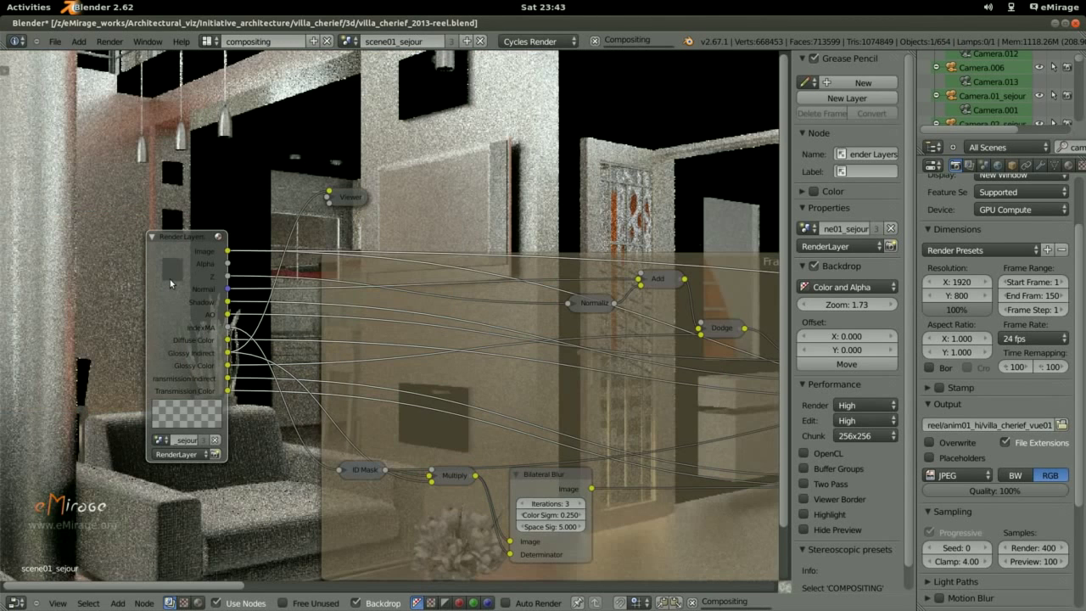
left_click(170, 284, "ctrl+shift")
left_click(169, 284, "ctrl+shift")
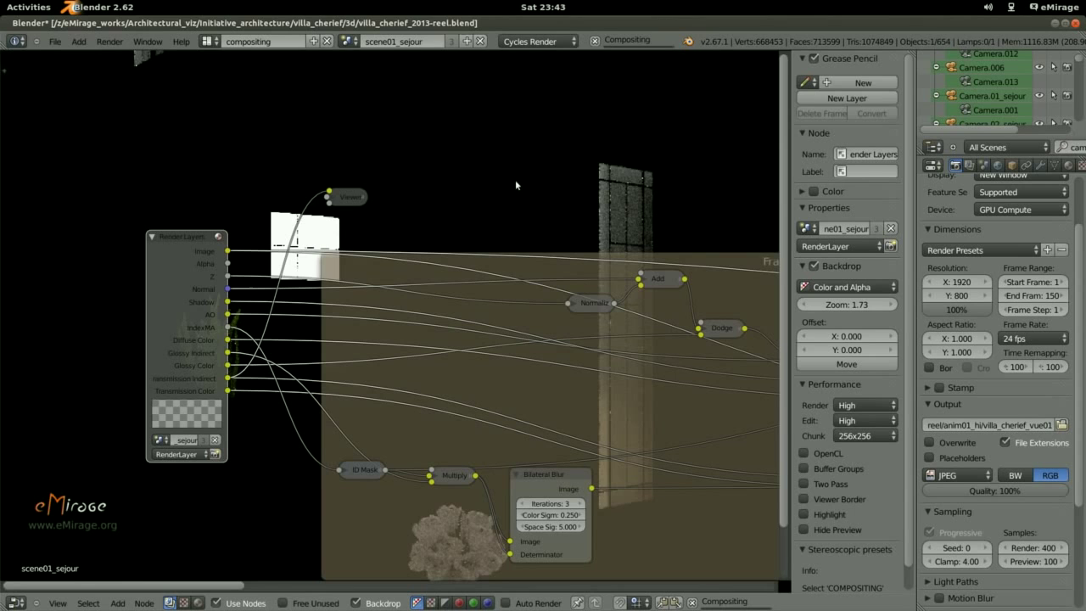
Shrink the backdrop image and pan over to the post-processing nodes
key("v")
key("v")
key("v")
key("v")
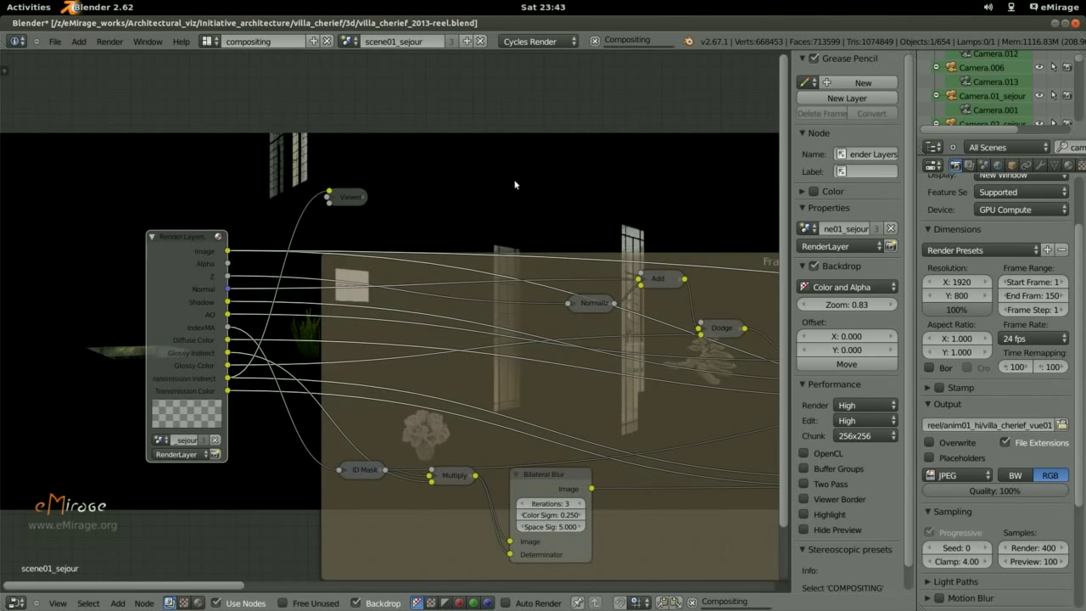
mouse_move(189, 340)
middle_mouse_down()
mouse_move(303, 324)
mouse_move(344, 259)
middle_mouse_up()
middle_click_drag(540, 333, 99, 384)
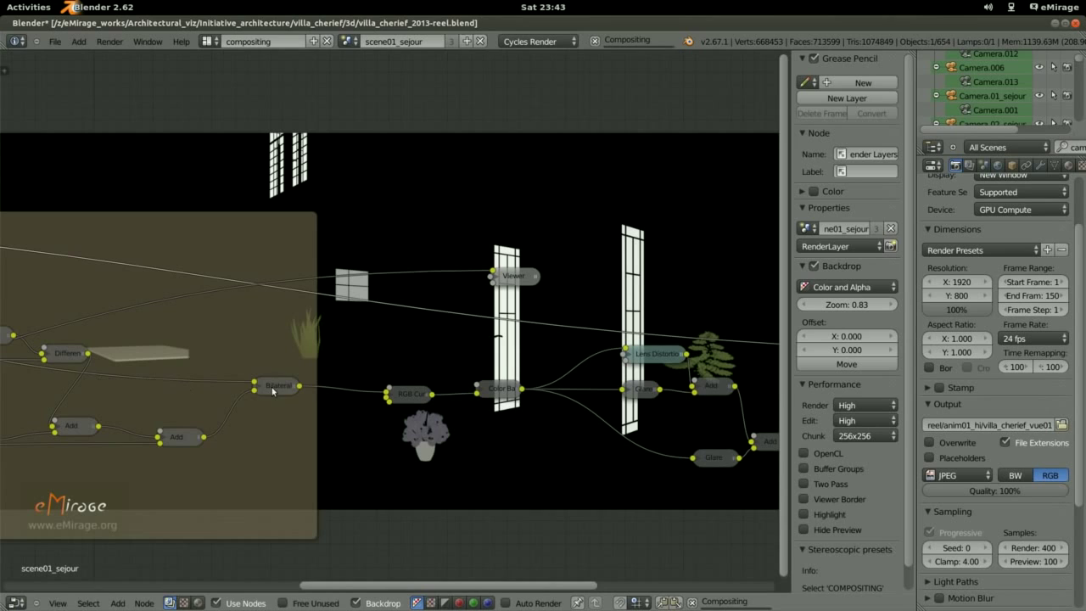
Expand the Bilateral Blur node and move it upward
left_click(279, 384)
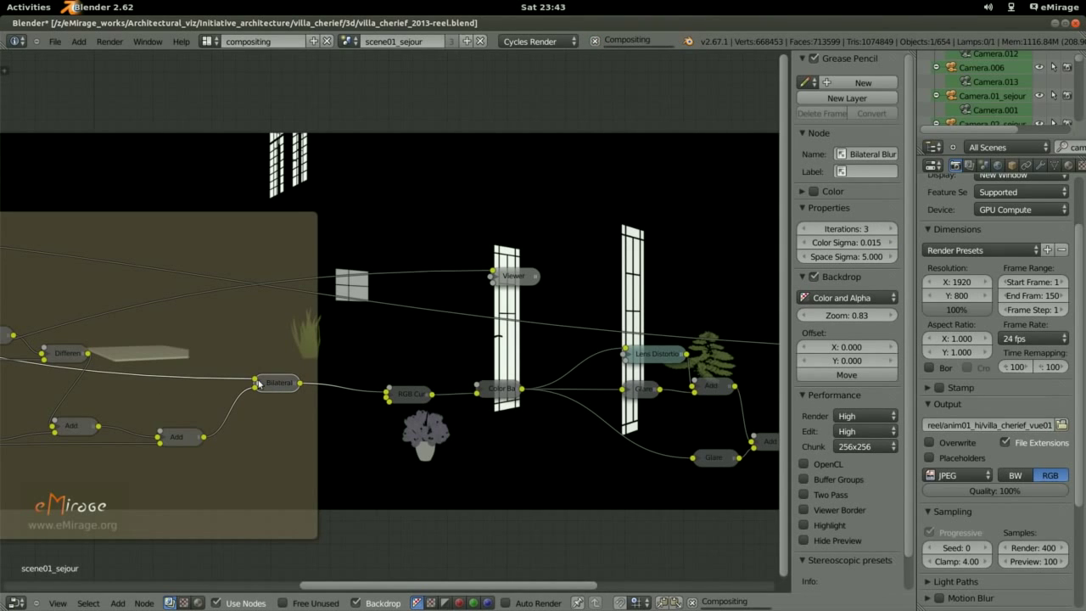
left_click(259, 384)
left_click_drag(278, 384, 273, 320)
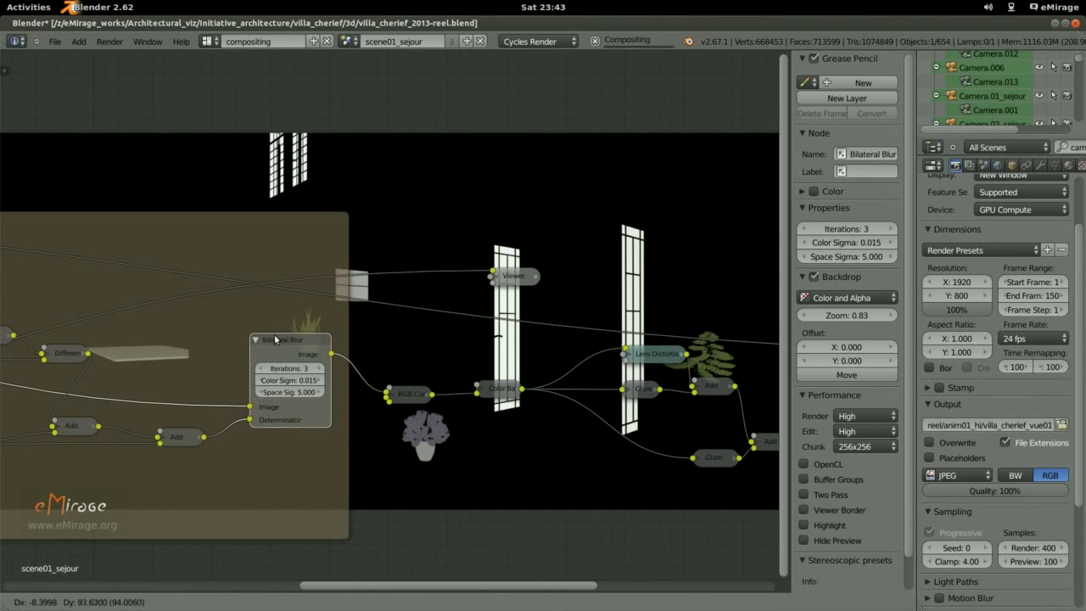
left_click(272, 319)
middle_click_drag(272, 320, 540, 321)
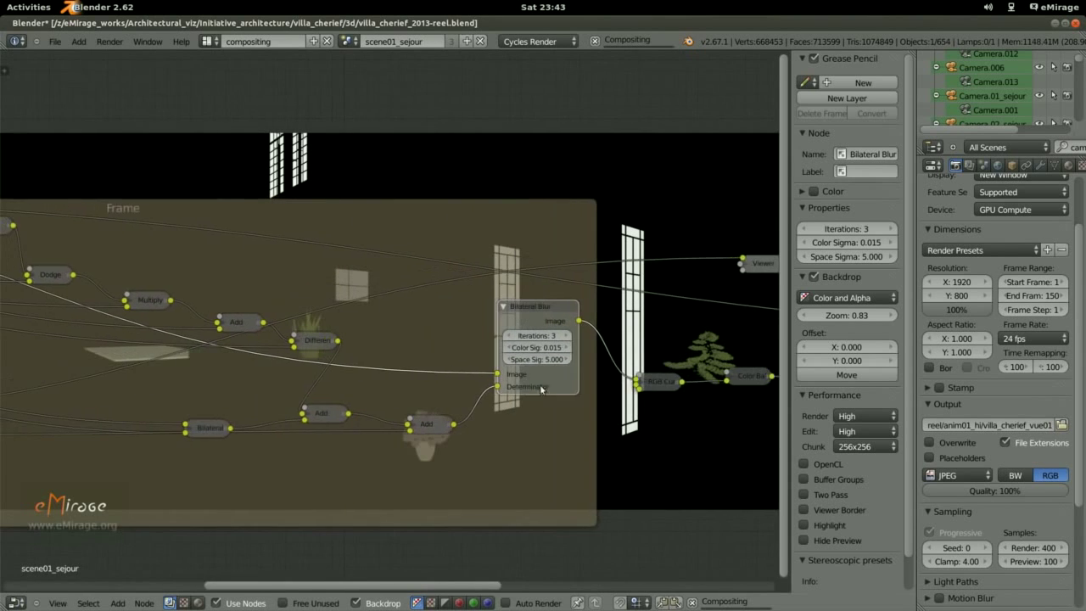
scroll(540, 321, "up", 2)
left_click_drag(539, 321, 525, 312)
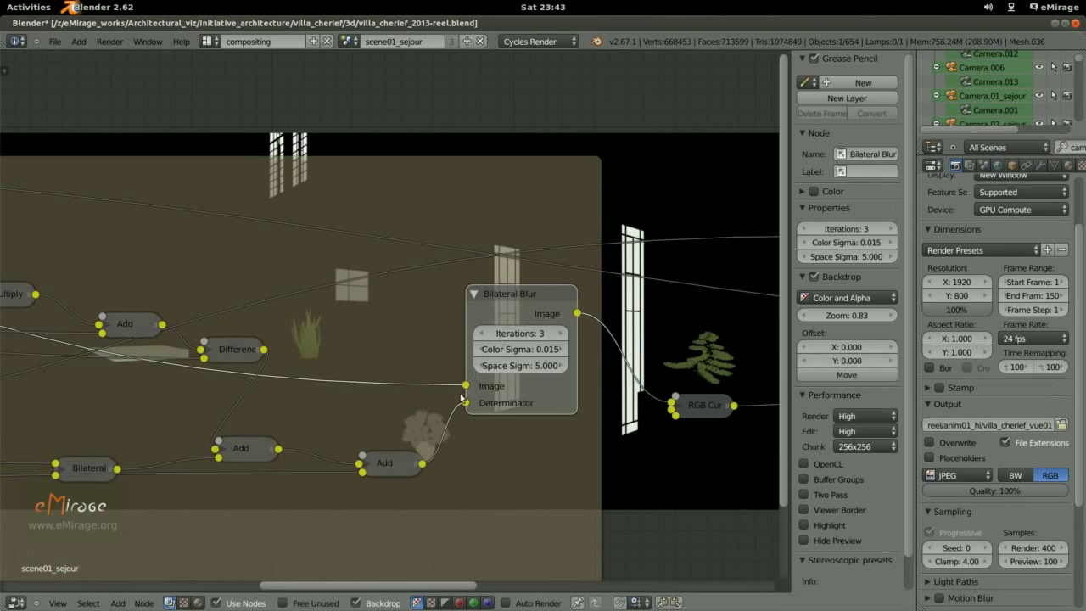
Move the Normalize and Add nodes down-left within the frame
middle_click_drag(432, 405, 577, 416)
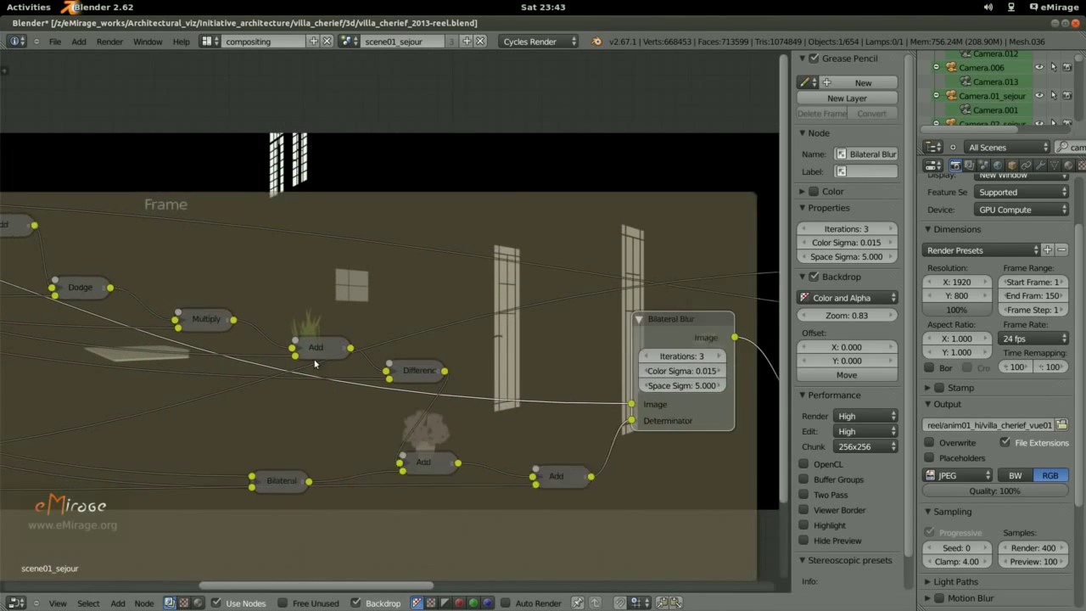
scroll(163, 380, "down", 2)
scroll(163, 380, "down", 2)
mouse_move(163, 380)
middle_mouse_down()
mouse_move(181, 320)
mouse_move(378, 329)
middle_mouse_up()
scroll(377, 330, "up", 1)
scroll(151, 251, "up", 1)
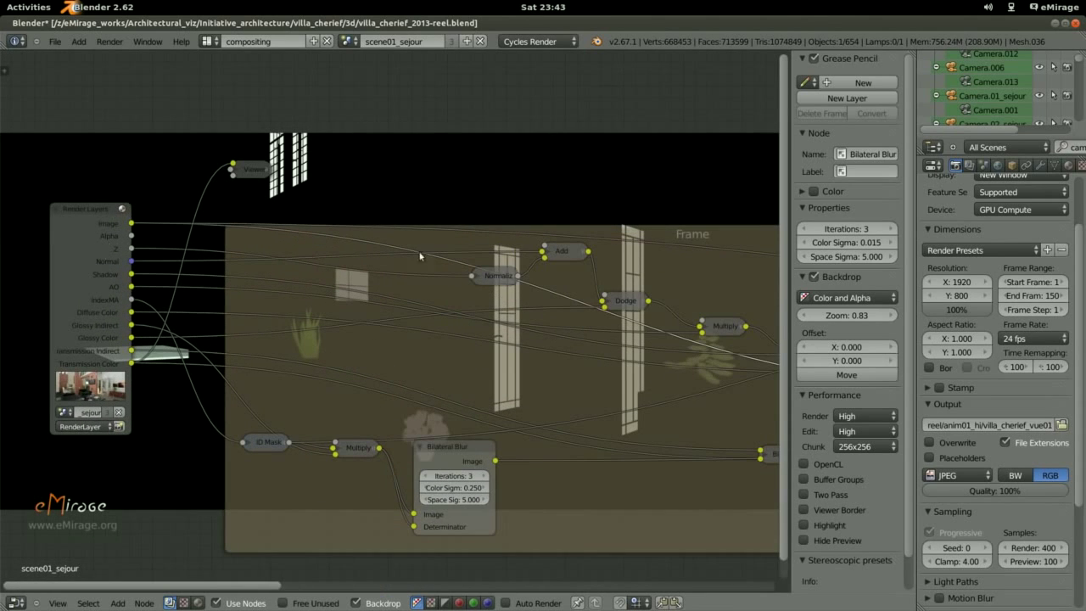
left_click_drag(508, 275, 428, 288)
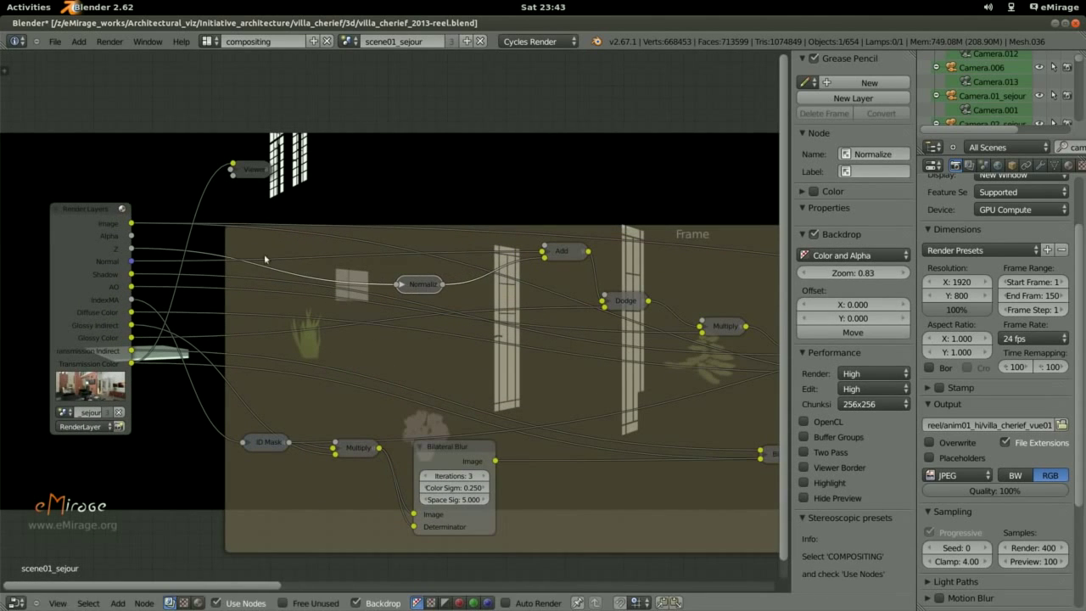
left_click_drag(554, 254, 538, 272)
Toggle the Add node open and closed, then preview its false-colour output
left_click(535, 268)
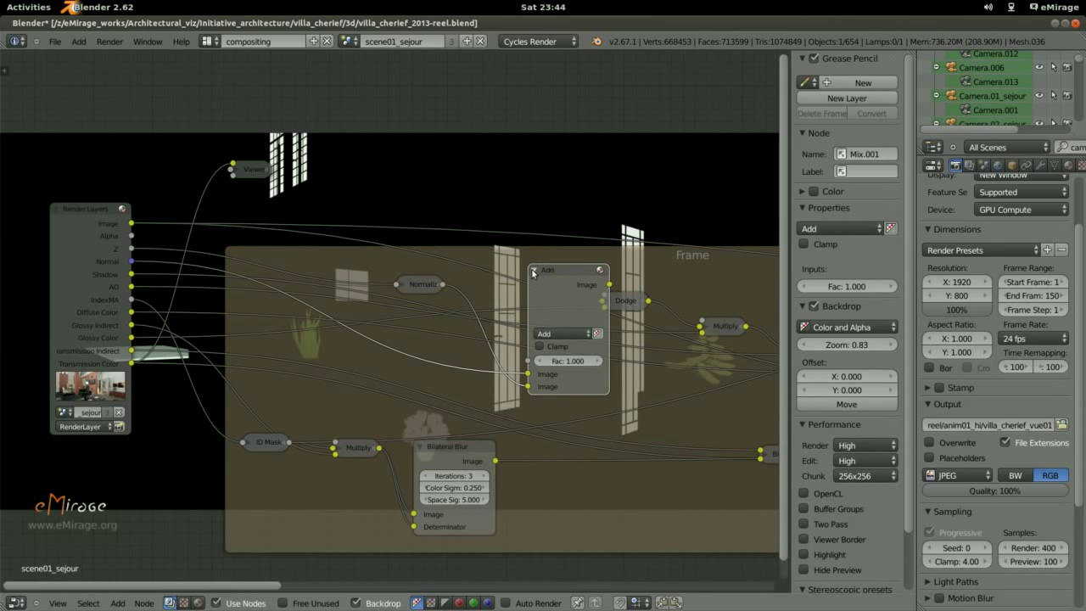
left_click(534, 270)
left_click(543, 271, "ctrl+shift")
middle_click_drag(367, 229, 309, 236)
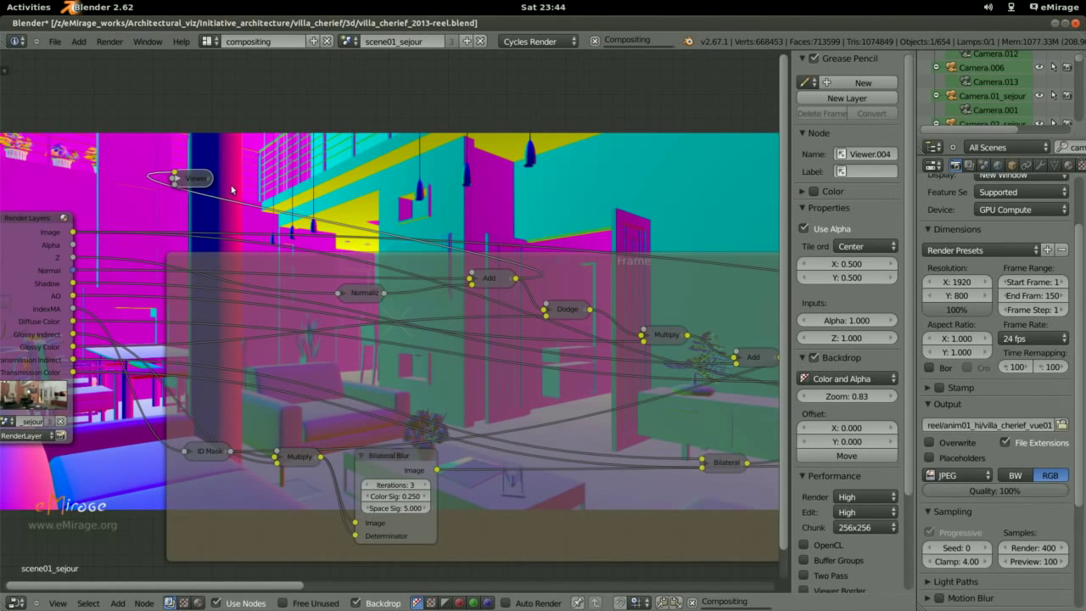
Preview the Dodge mix node's output and check its settings
key("g")
left_click(636, 214)
left_click(570, 312, "ctrl+shift")
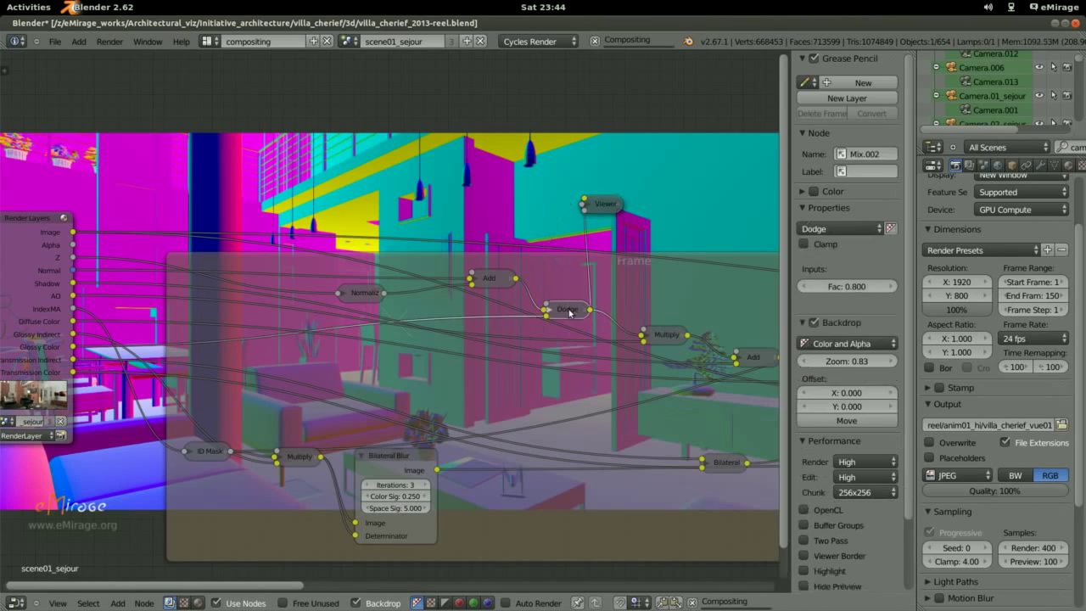
scroll(465, 388, "down", 1)
scroll(465, 388, "down", 1)
scroll(466, 388, "down", 2)
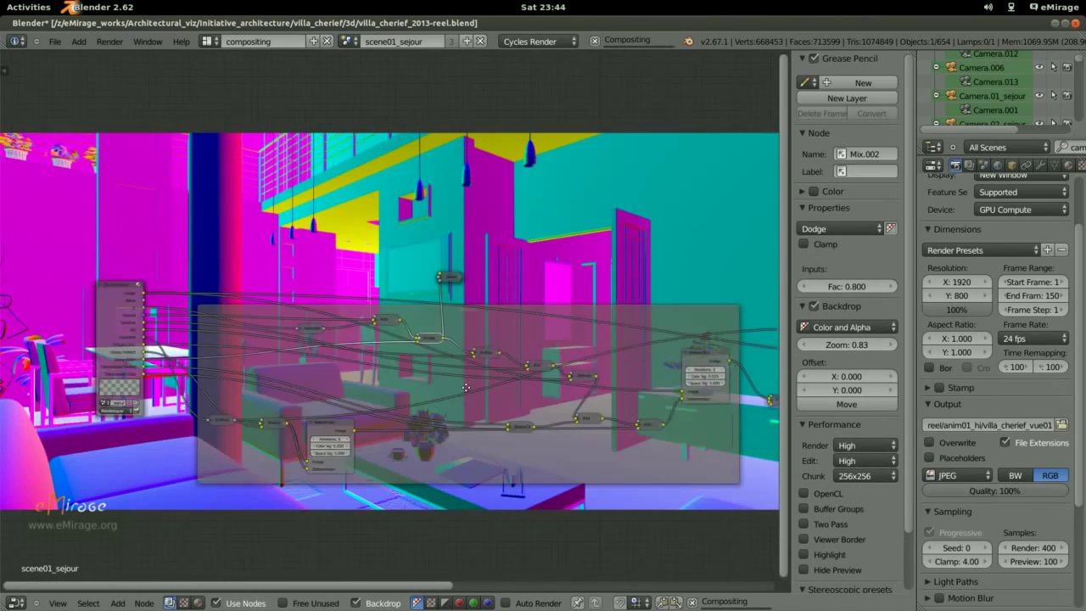
middle_click_drag(466, 388, 386, 495)
Preview the Multiply, Mix.005 Add, Difference and Mix.008 Add results in turn
left_click(404, 460, "ctrl+shift")
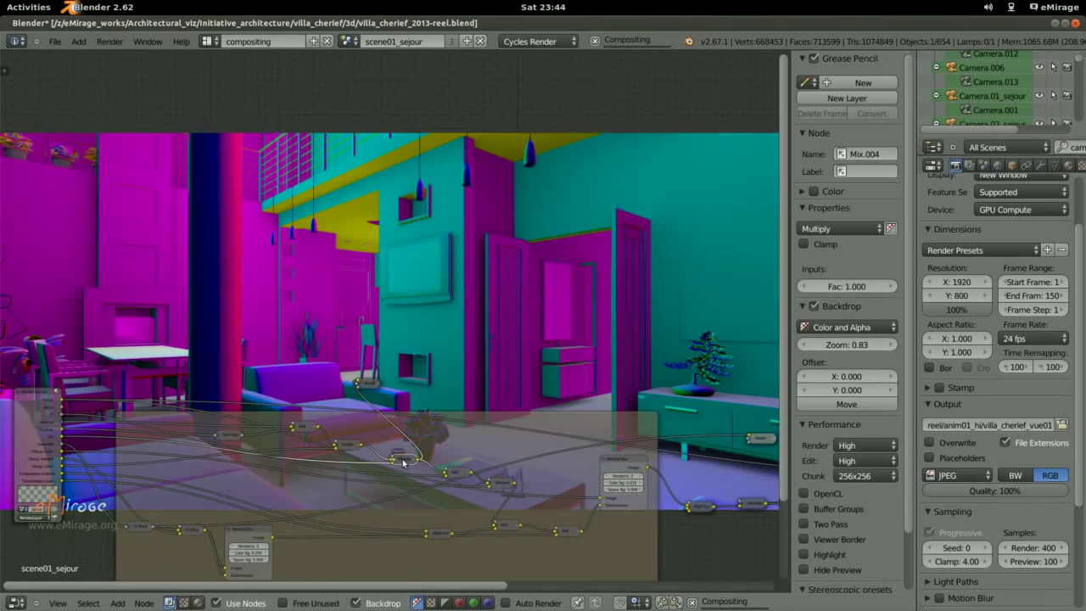
left_click(458, 473, "ctrl+shift")
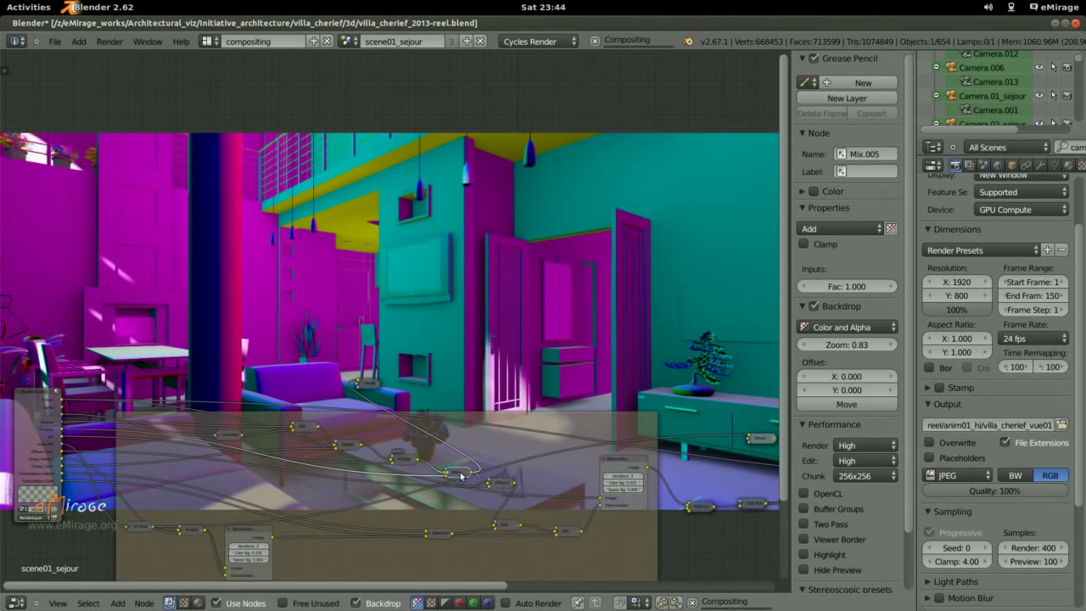
middle_click_drag(459, 476, 376, 504)
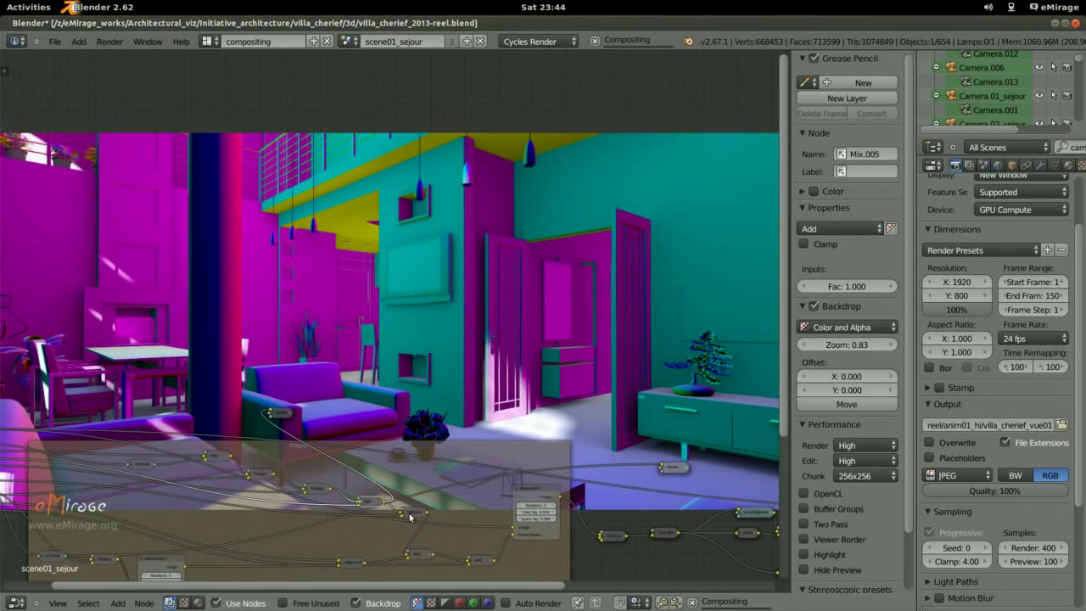
left_click(413, 514, "ctrl+shift")
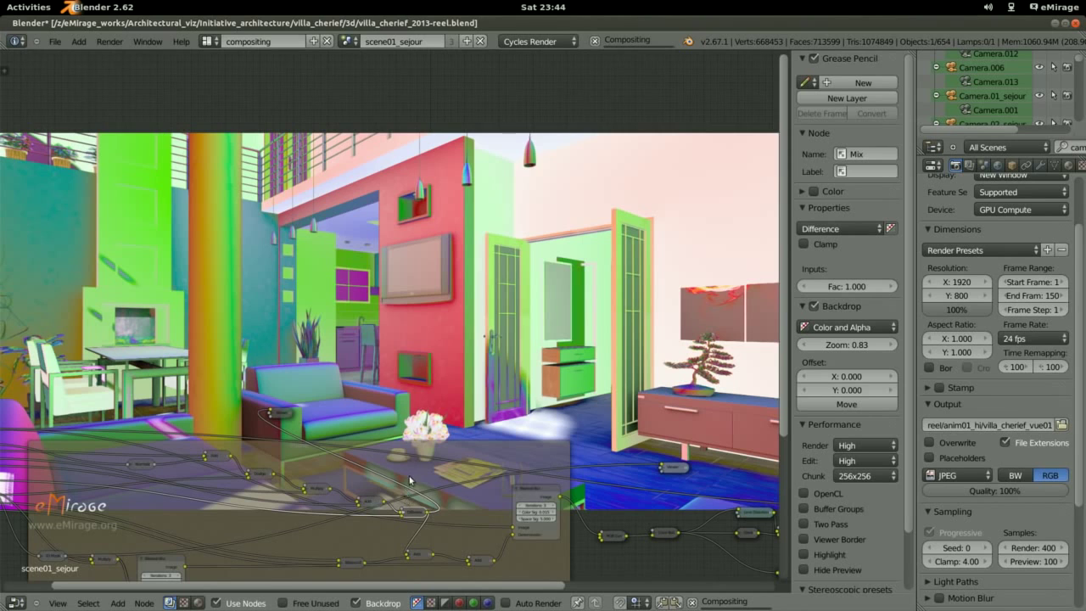
left_click(417, 556, "ctrl+shift")
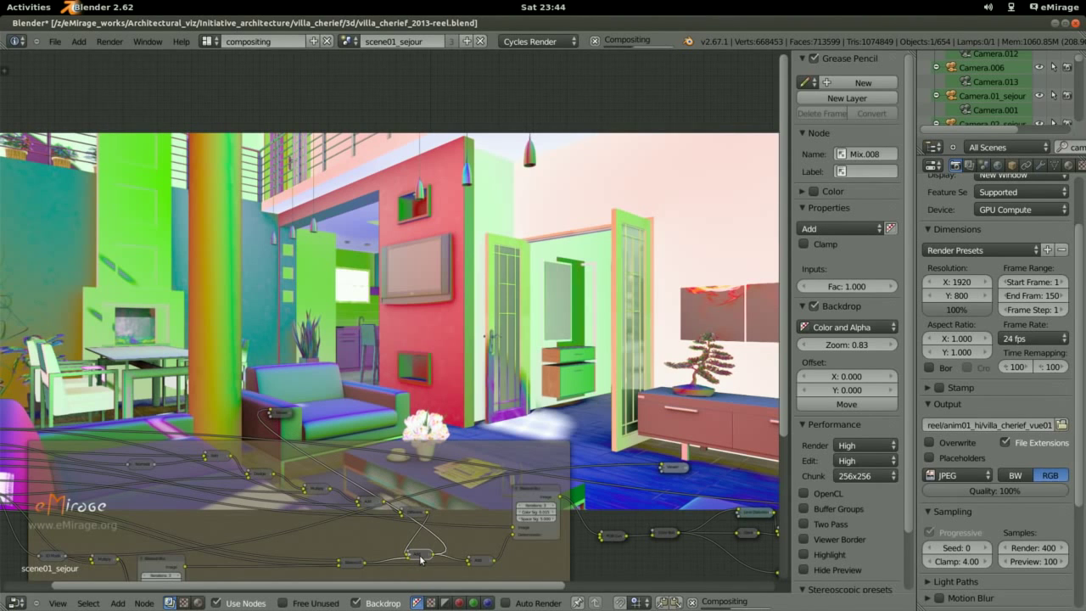
left_click(477, 563, "ctrl+shift")
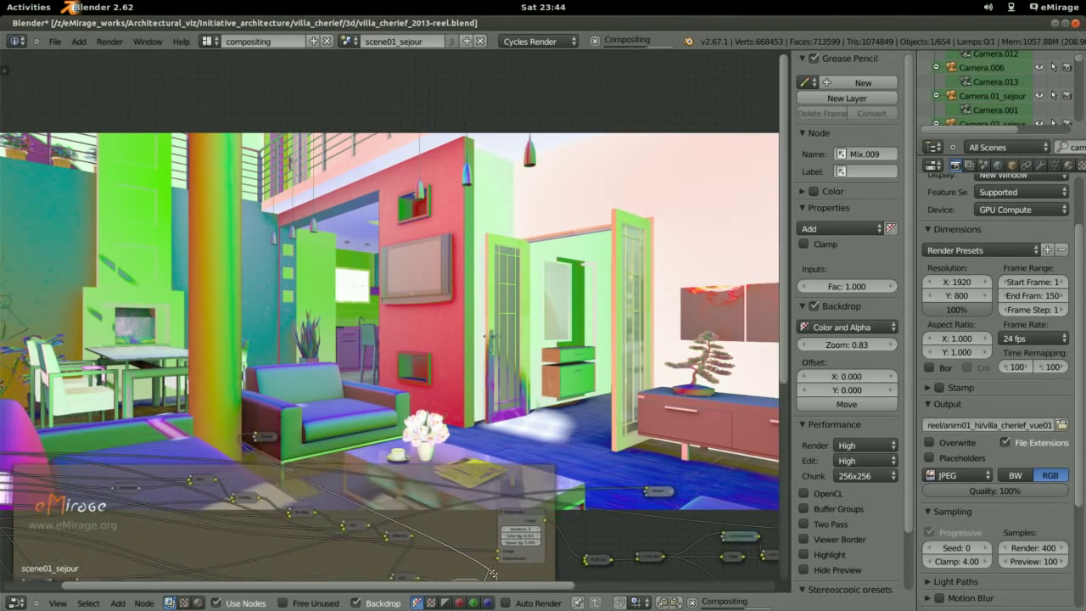
Select the Bilateral Blur node (3 iterations) to show the natural-colour final result
middle_click_drag(477, 564, 356, 555)
scroll(356, 556, "up", 1)
scroll(361, 551, "up", 1)
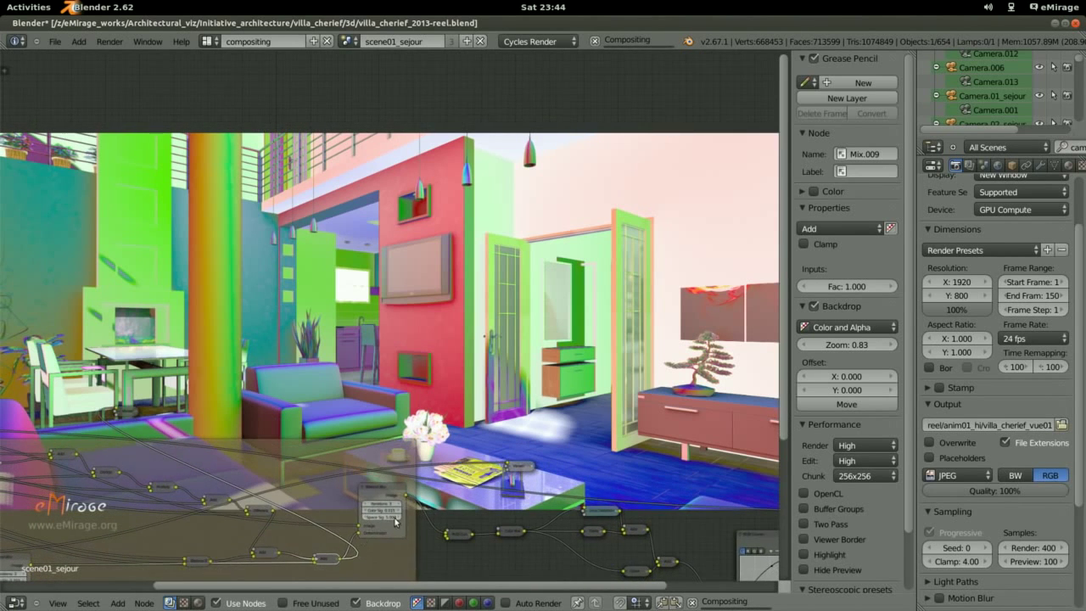
scroll(381, 534, "up", 1)
middle_click_drag(396, 524, 323, 407)
scroll(373, 500, "up", 1)
left_click(301, 417)
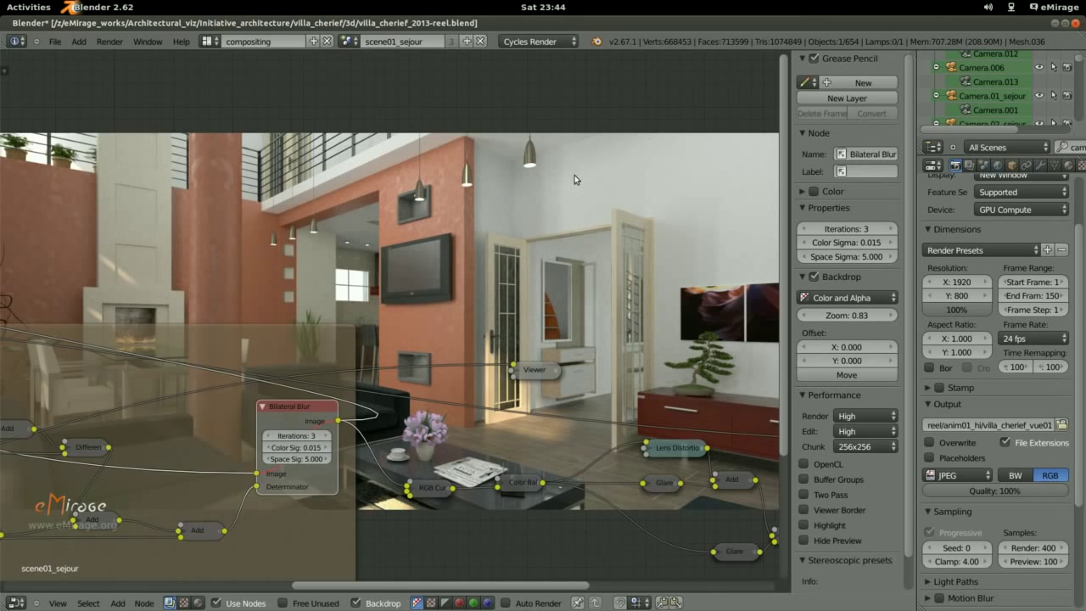
Enlarge the backdrop, inspect RGB Curves and Color Balance settings, and shift Lens Distortion left
key("alt+v")
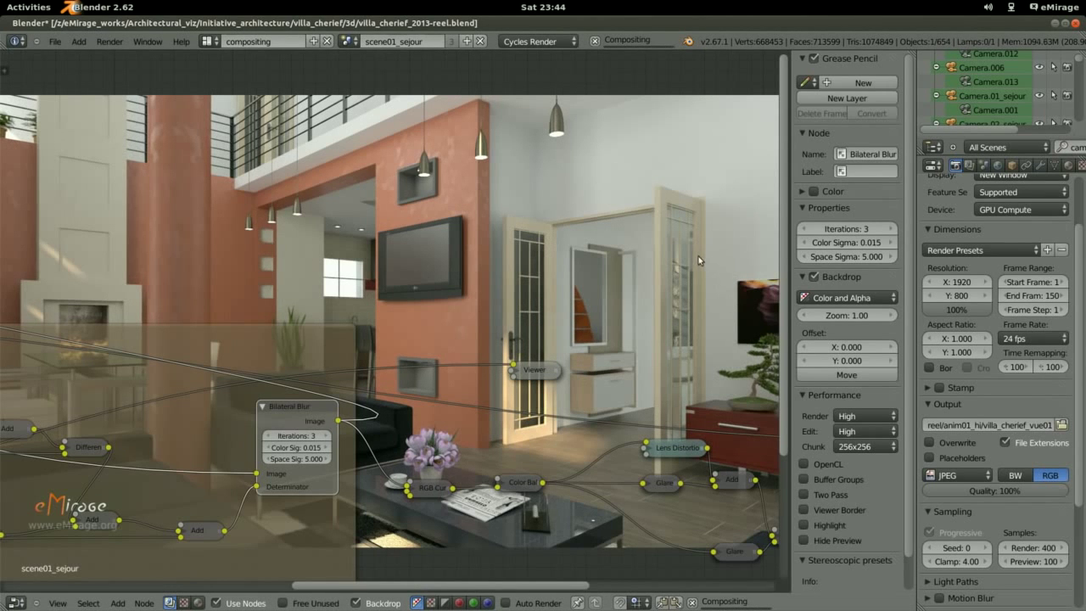
middle_click_drag(640, 387, 470, 303)
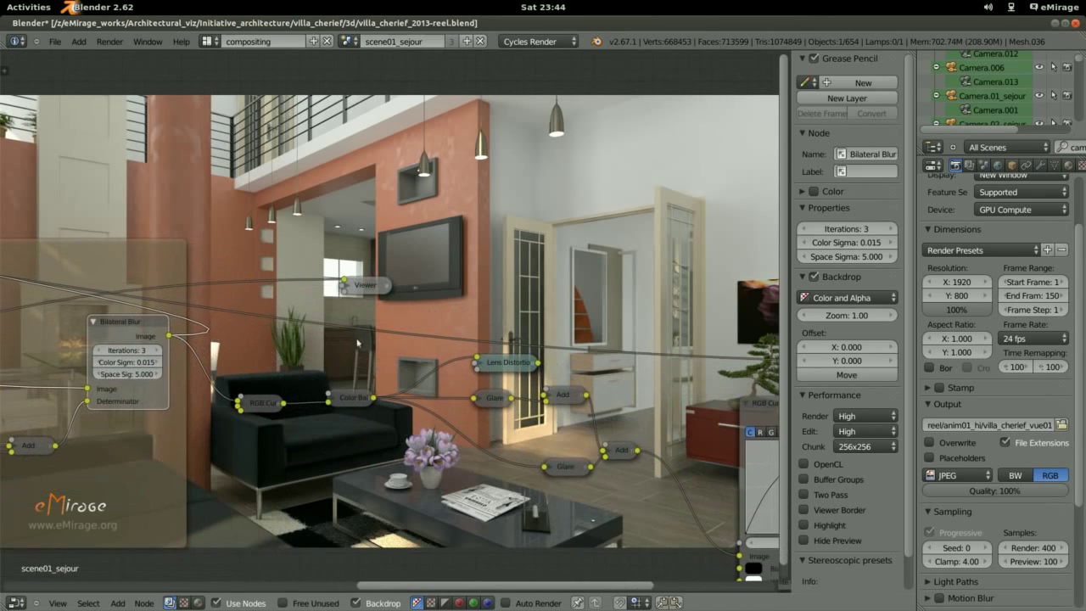
left_click(259, 404)
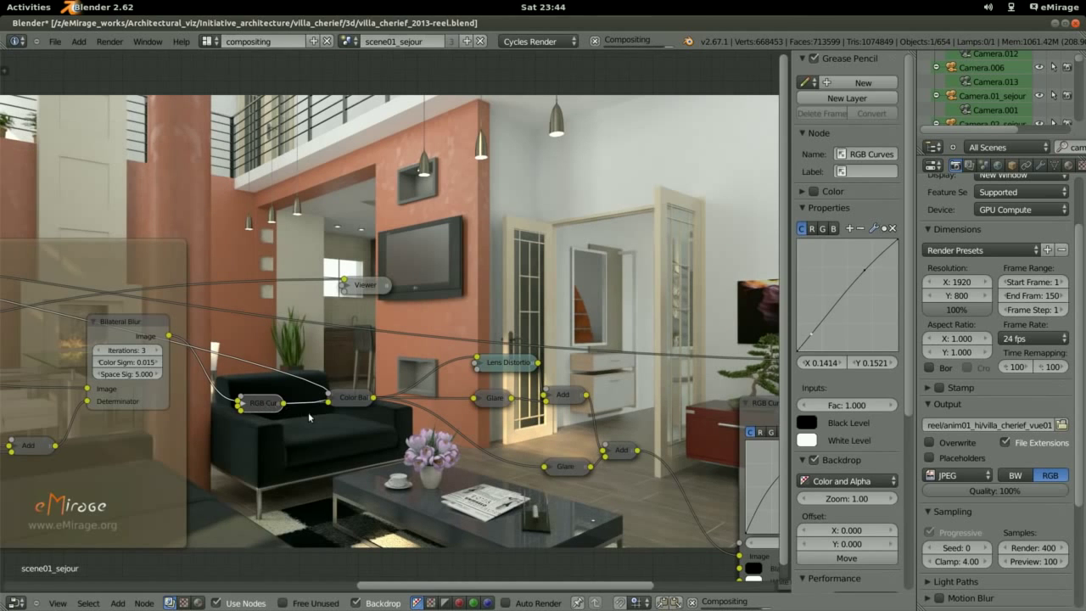
left_click(340, 400)
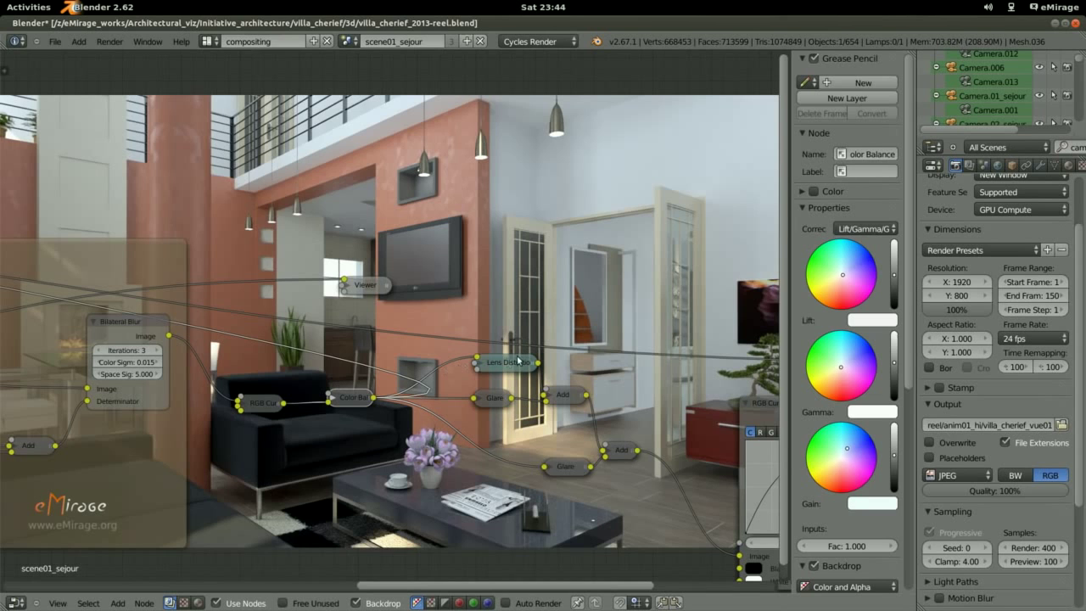
left_click_drag(507, 362, 454, 359)
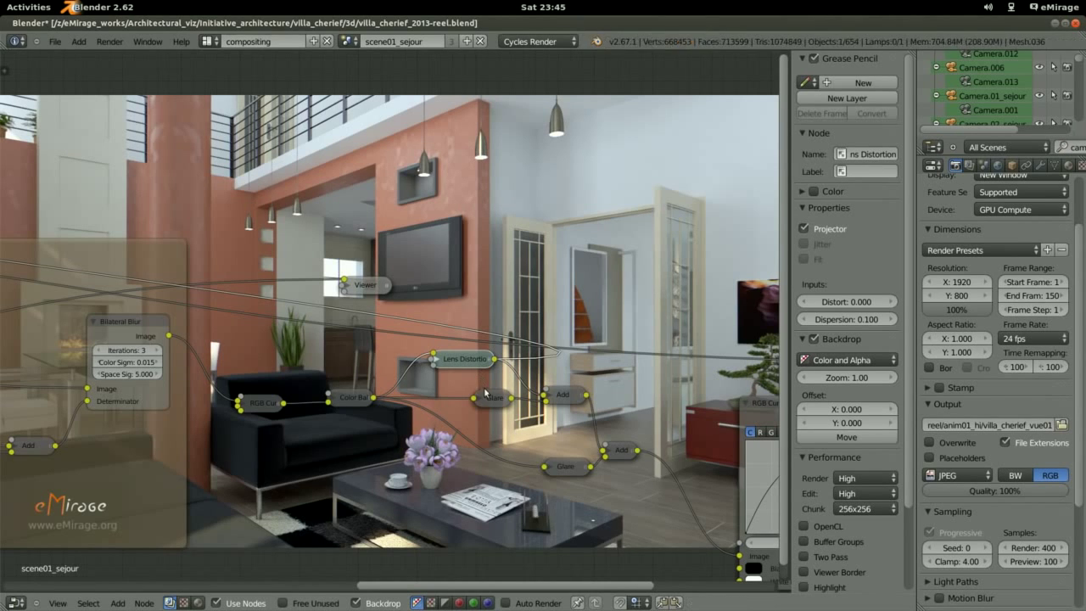
Inspect the Glare node's Fog Glow settings, then select the Add (Mix.006) node that blends it in
middle_click_drag(488, 396, 346, 426)
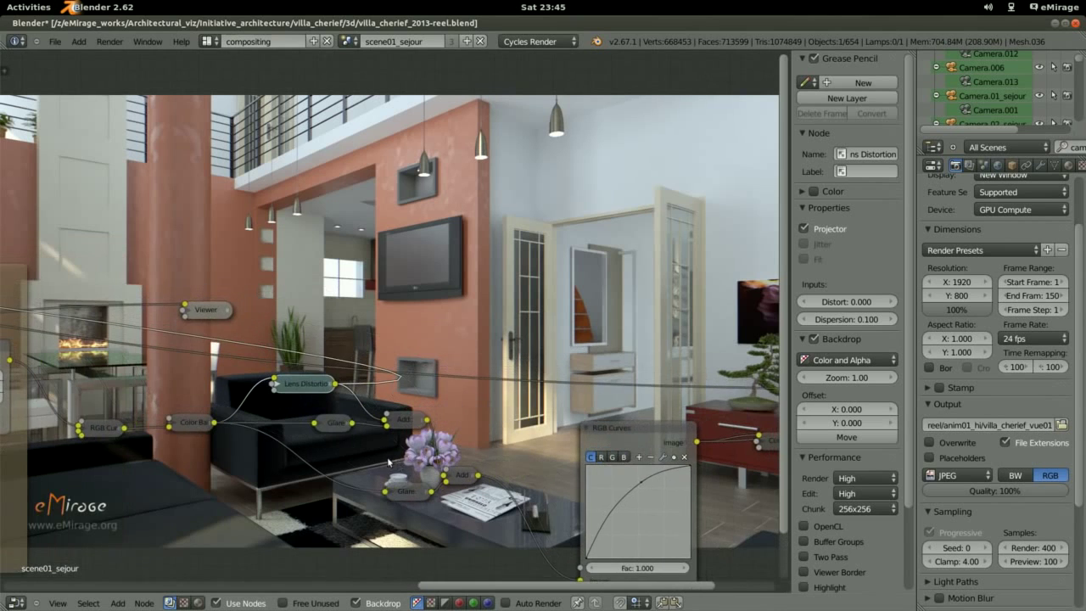
left_click(336, 429)
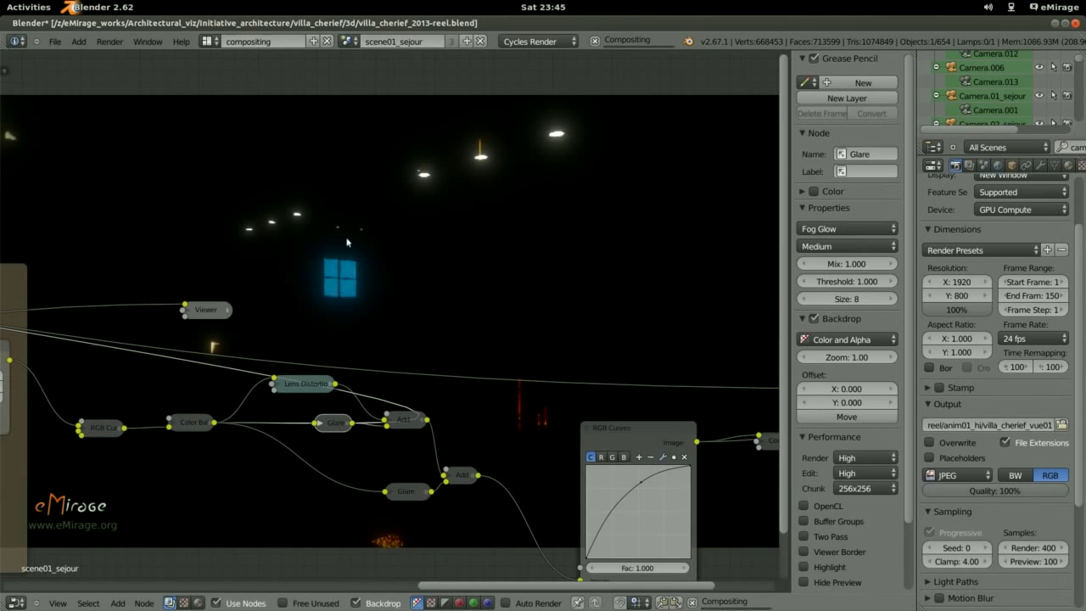
left_click(403, 417)
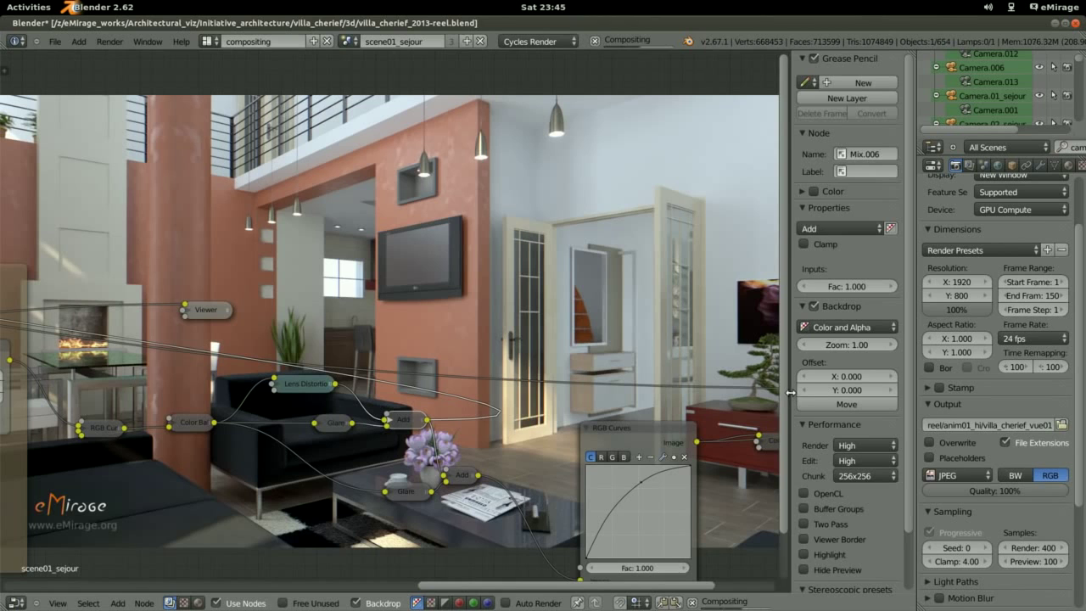
left_click_drag(790, 392, 904, 392)
Preview the Glare node's output, then the Add node's output, on the backdrop
middle_click_drag(499, 462, 330, 339)
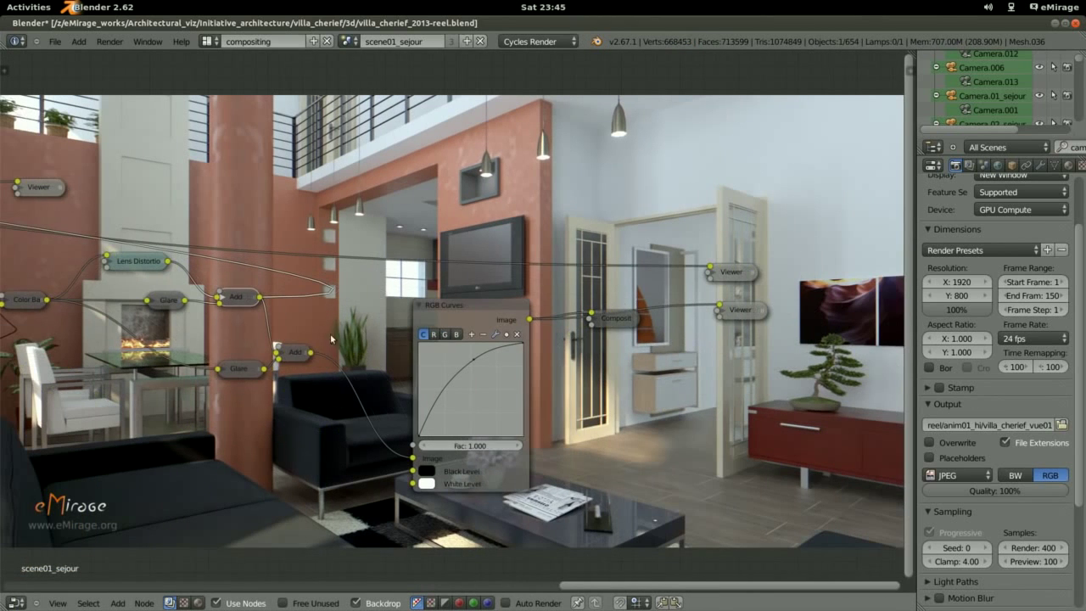
left_click(240, 373)
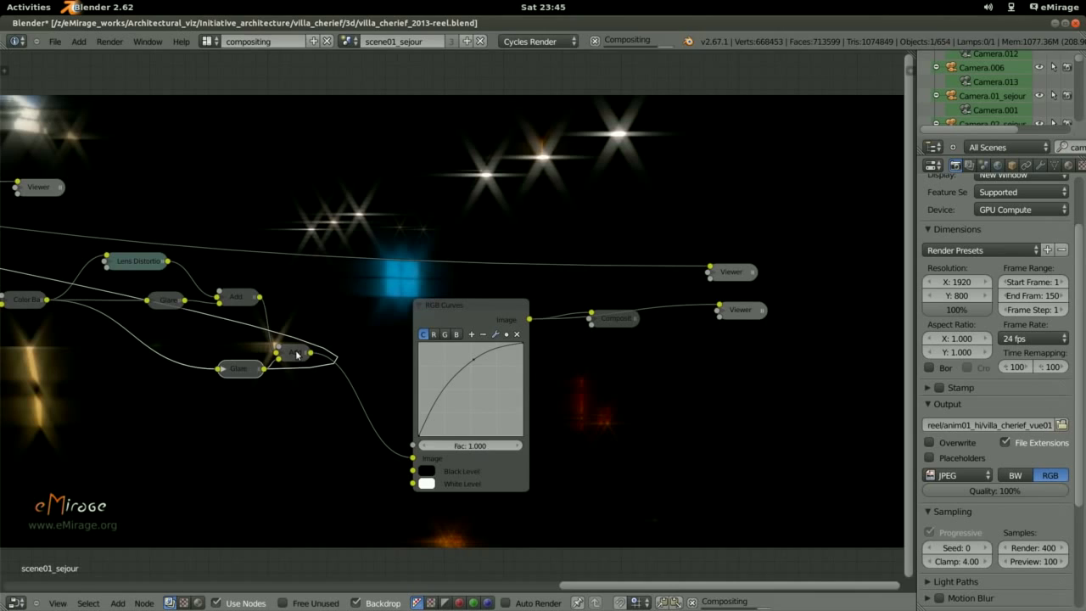
left_click(297, 354)
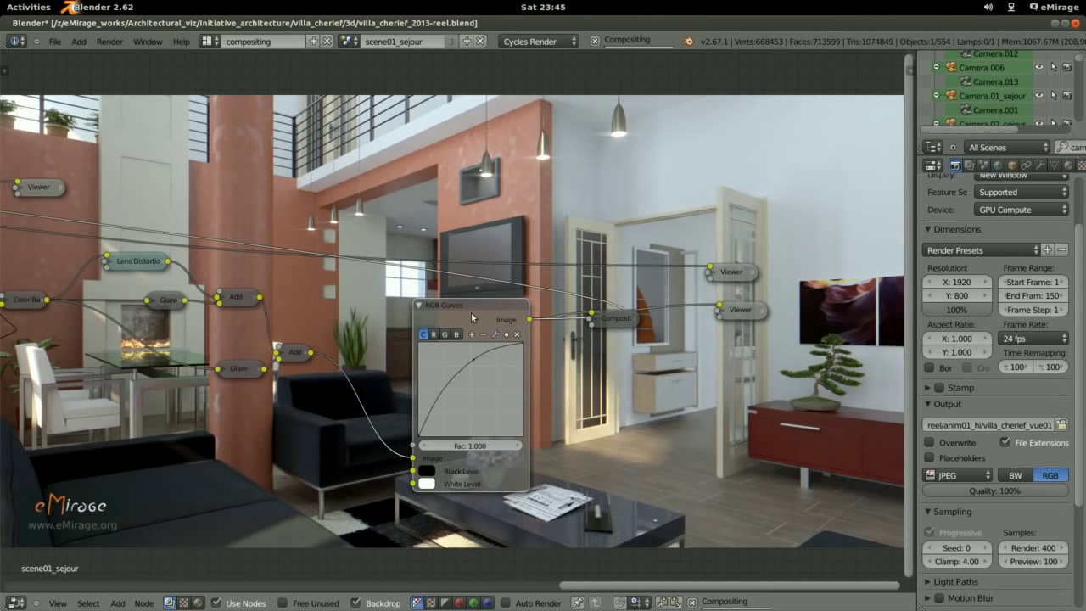
Move the RGB Curves node down-left and the lower Viewer node to the right
left_click_drag(472, 317, 431, 371)
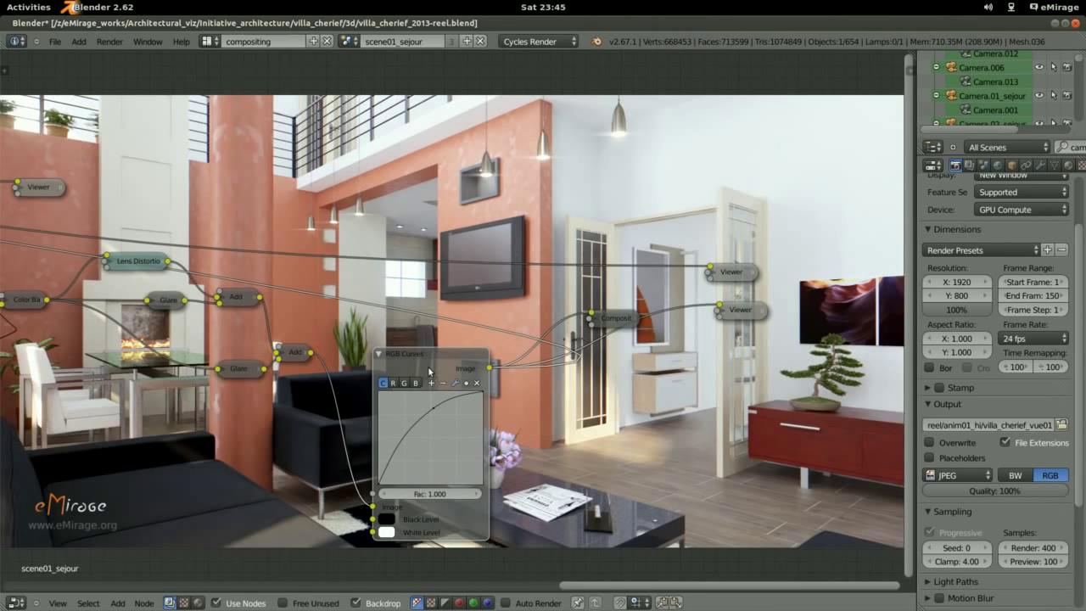
middle_click_drag(704, 412, 574, 421)
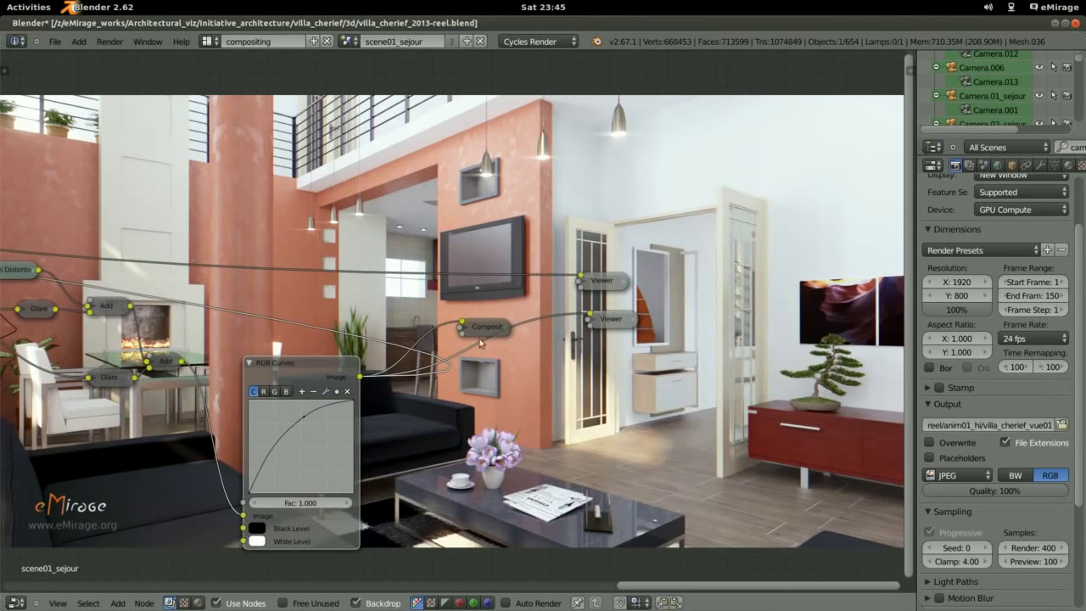
scroll(330, 373, "down", 2)
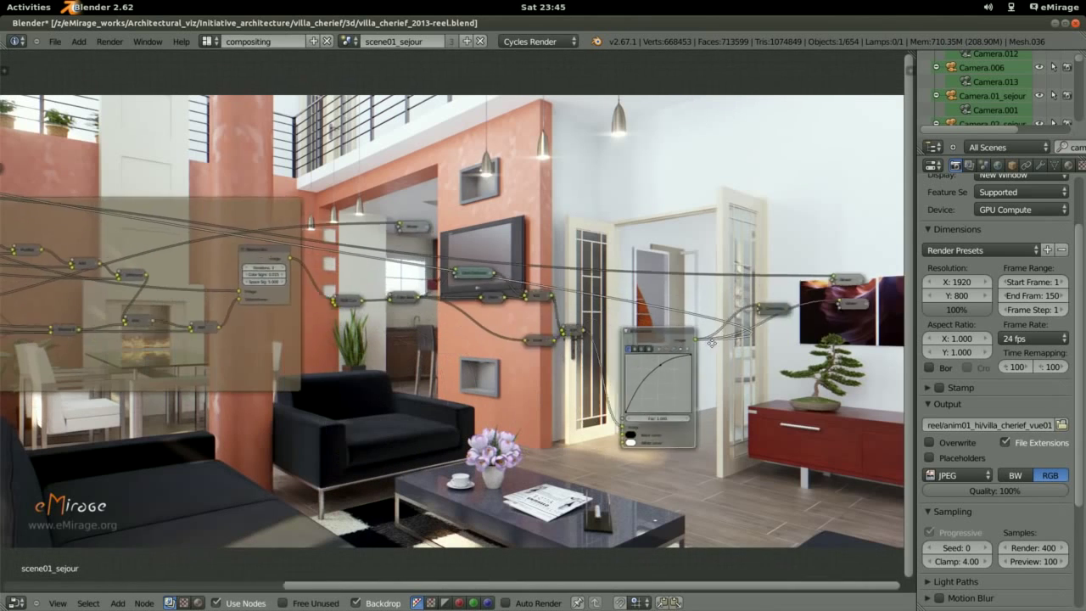
middle_click_drag(347, 378, 532, 363)
scroll(683, 300, "up", 2)
left_click(681, 300)
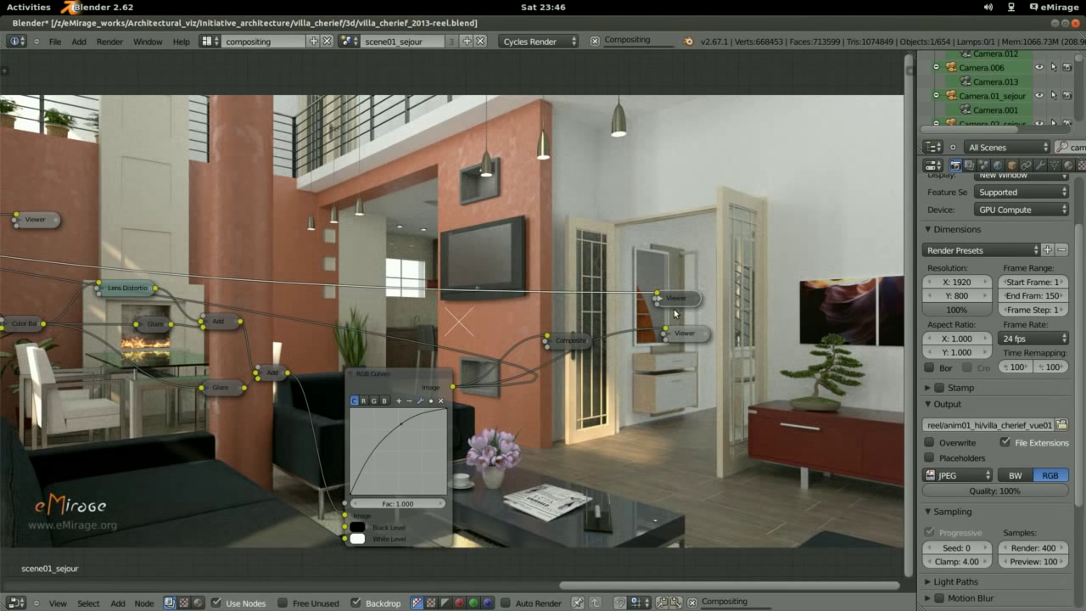
middle_click_drag(677, 317, 554, 357)
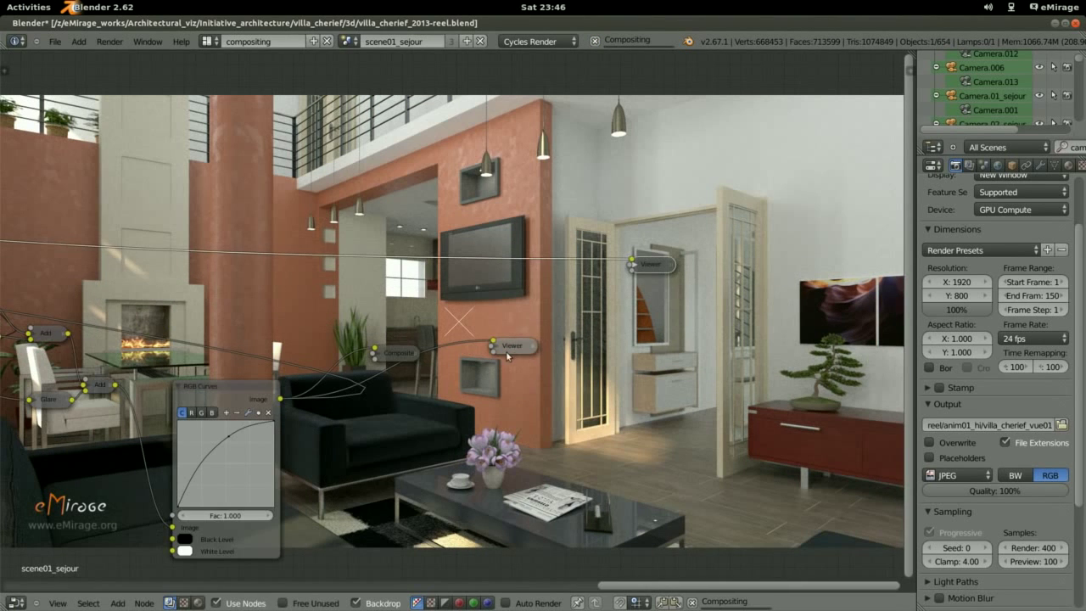
left_click_drag(505, 350, 688, 358)
Search the Add menu for nodes matching 'com'
key("shift+a")
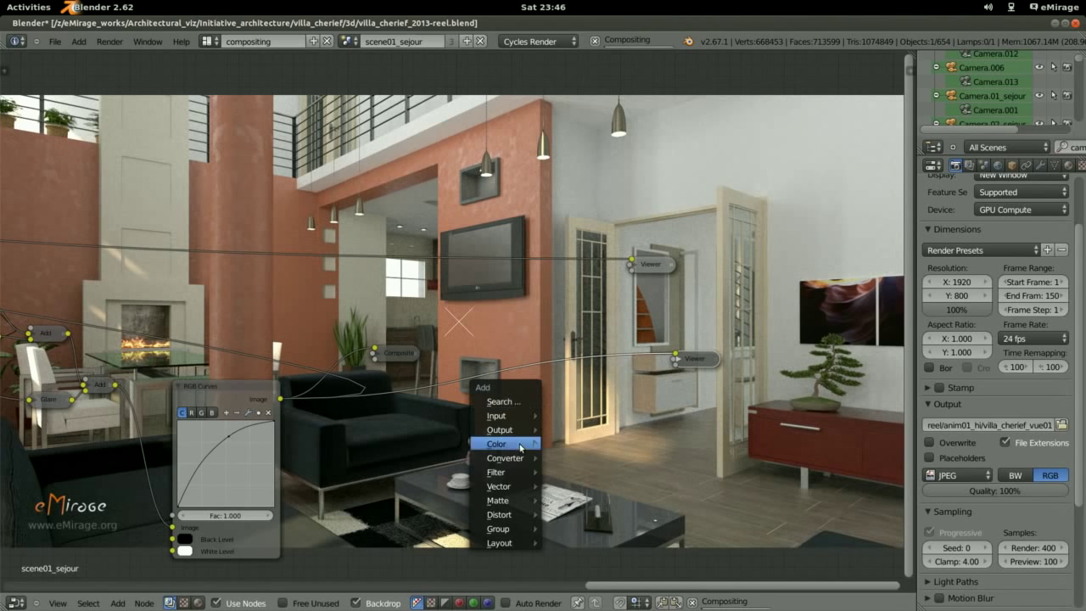
left_click(520, 400)
type("c")
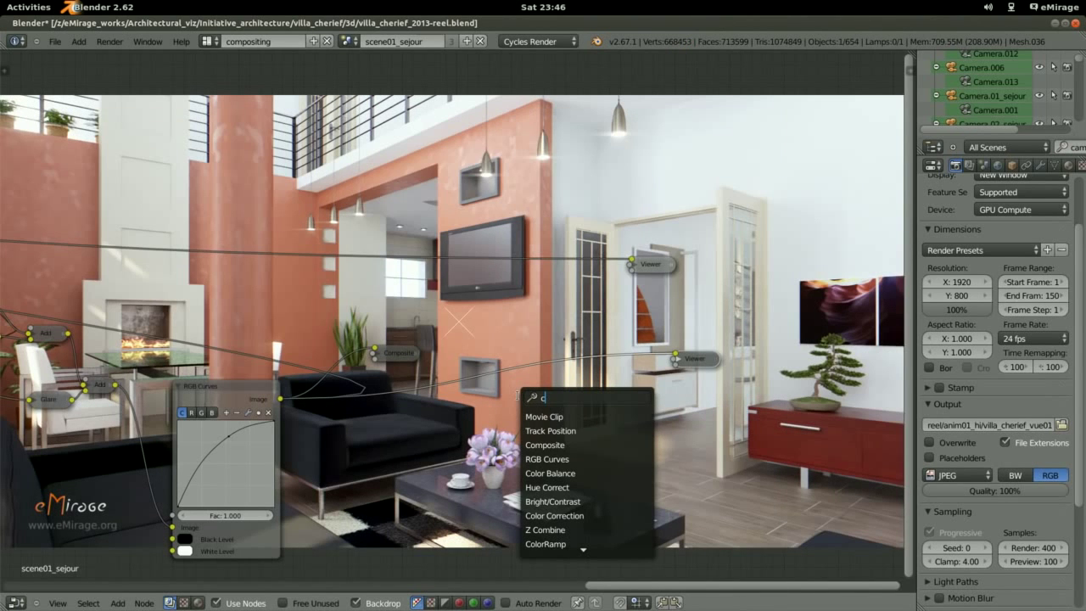
type("om")
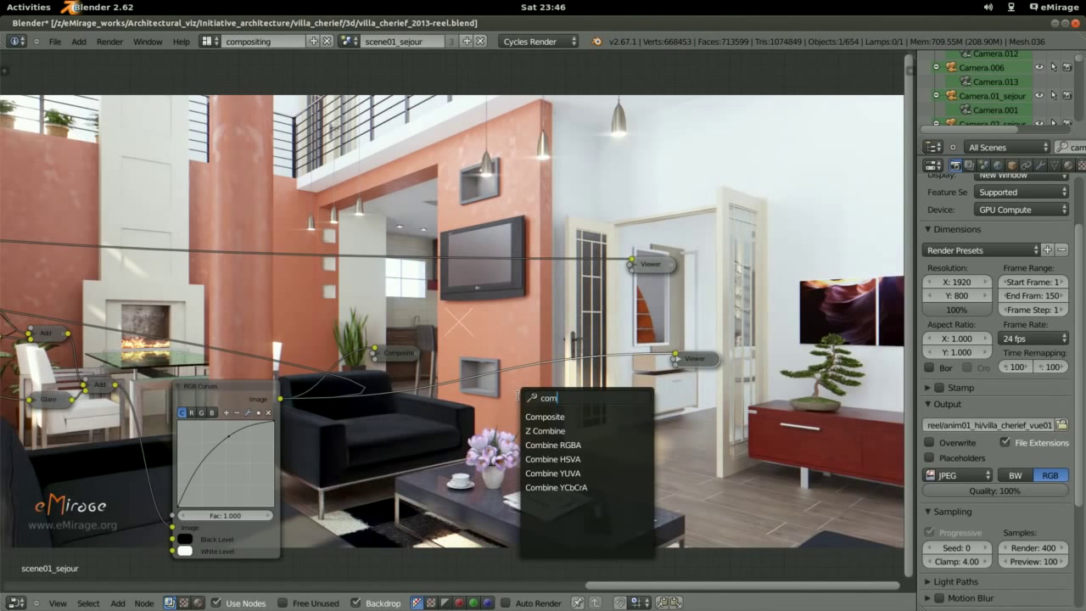
Add a Split Viewer node and connect RGB Curves to its second Image input
key("shift+a")
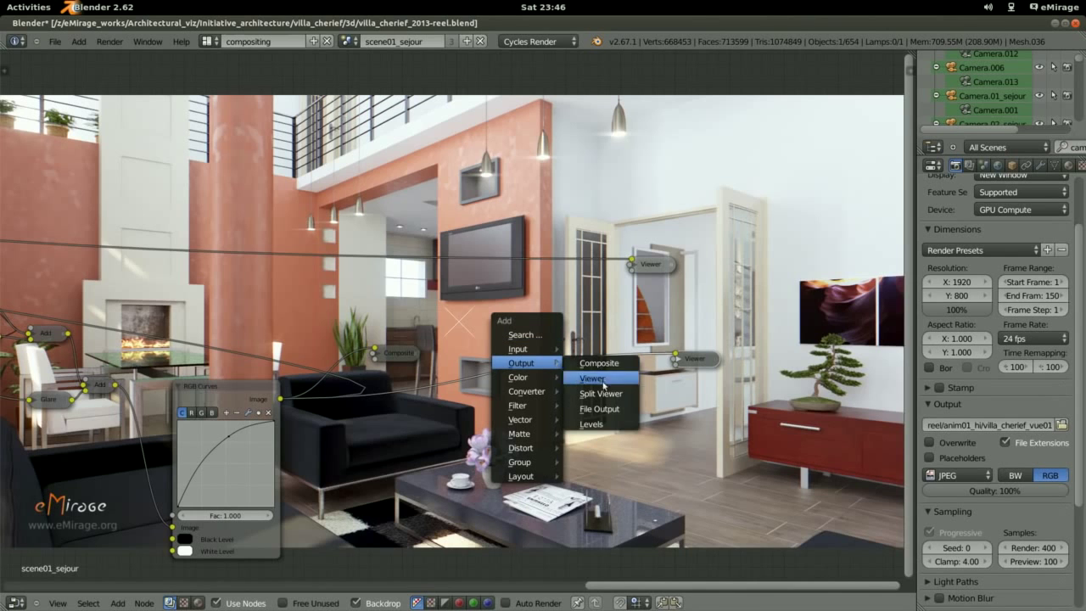
left_click(600, 393)
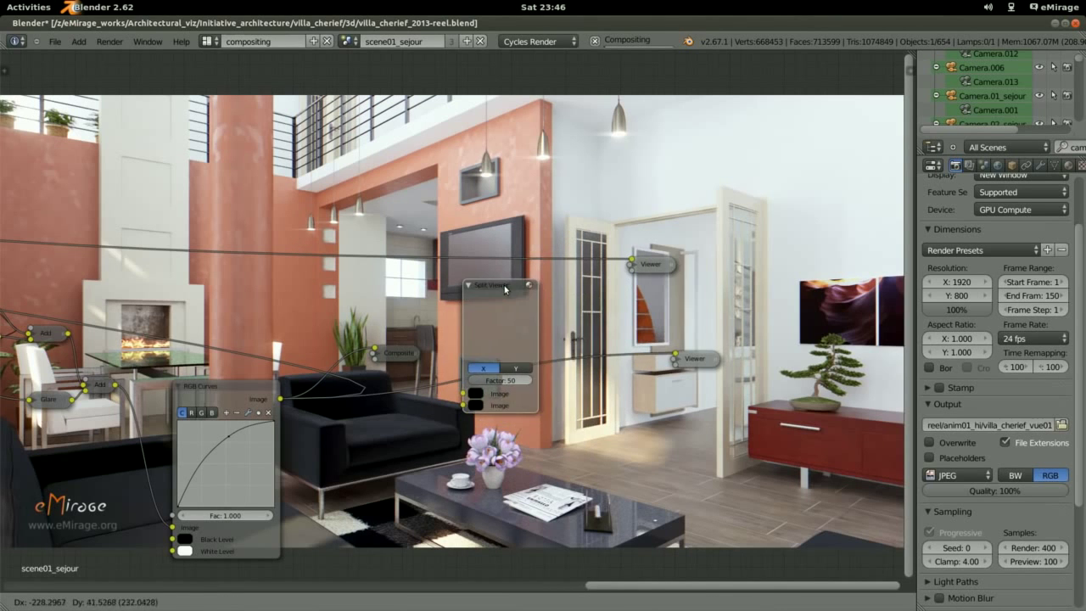
left_click(504, 289)
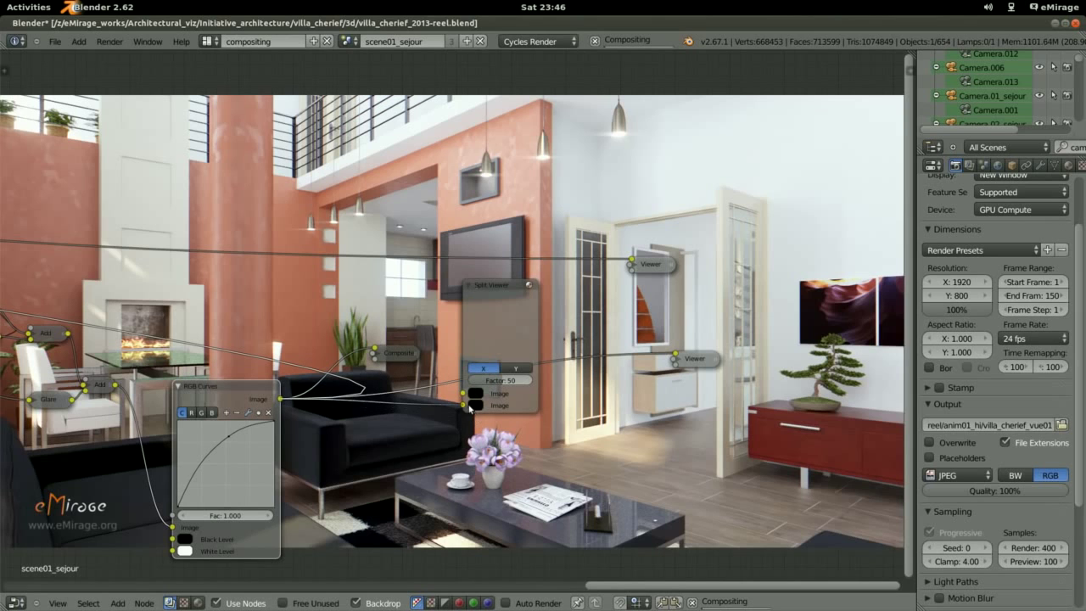
left_click_drag(280, 400, 463, 405)
Reposition the Split Viewer node and refresh the composite result
left_click_drag(497, 310, 573, 330)
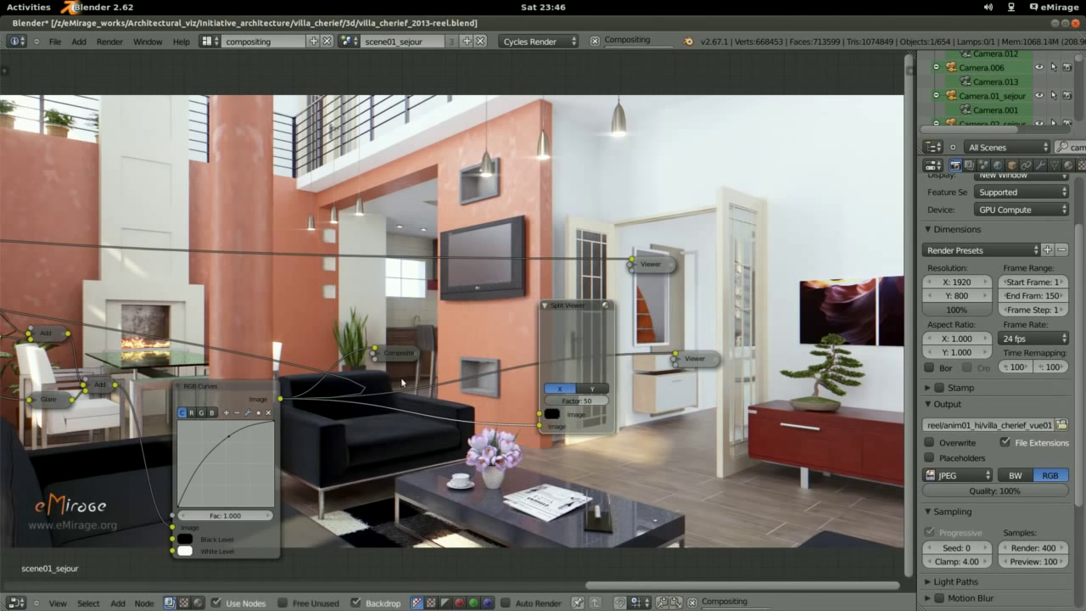
scroll(384, 374, "down", 4)
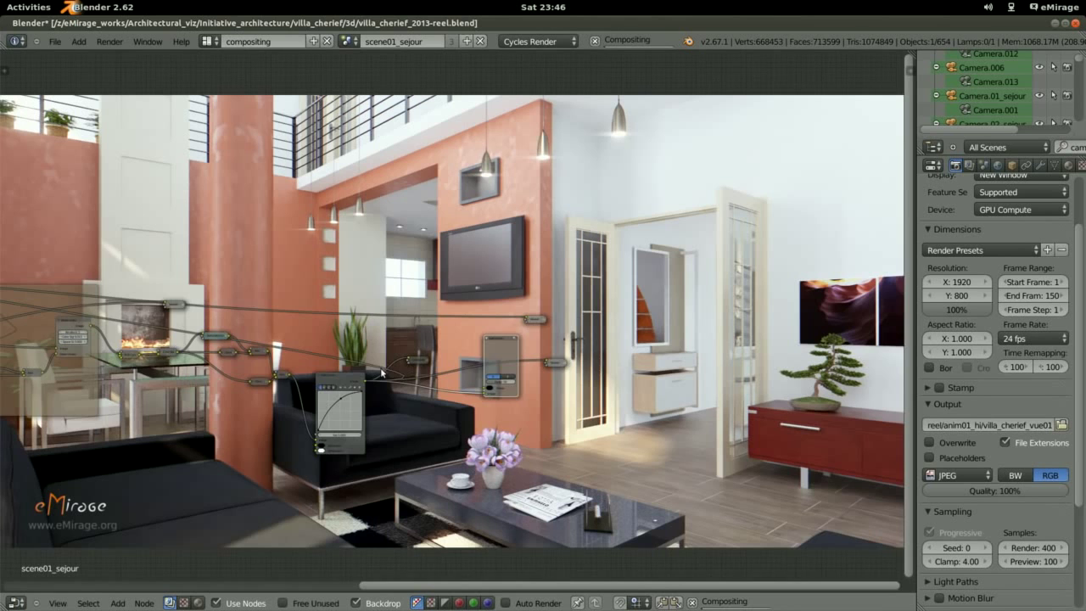
middle_click_drag(383, 374, 517, 354)
scroll(543, 360, "down", 2)
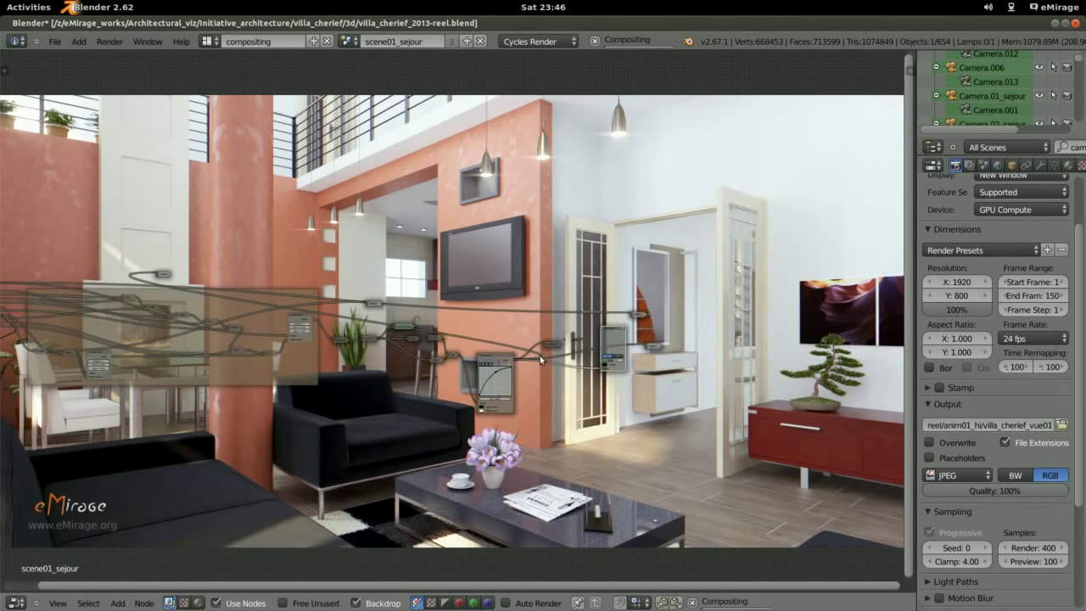
scroll(297, 327, "down", 1)
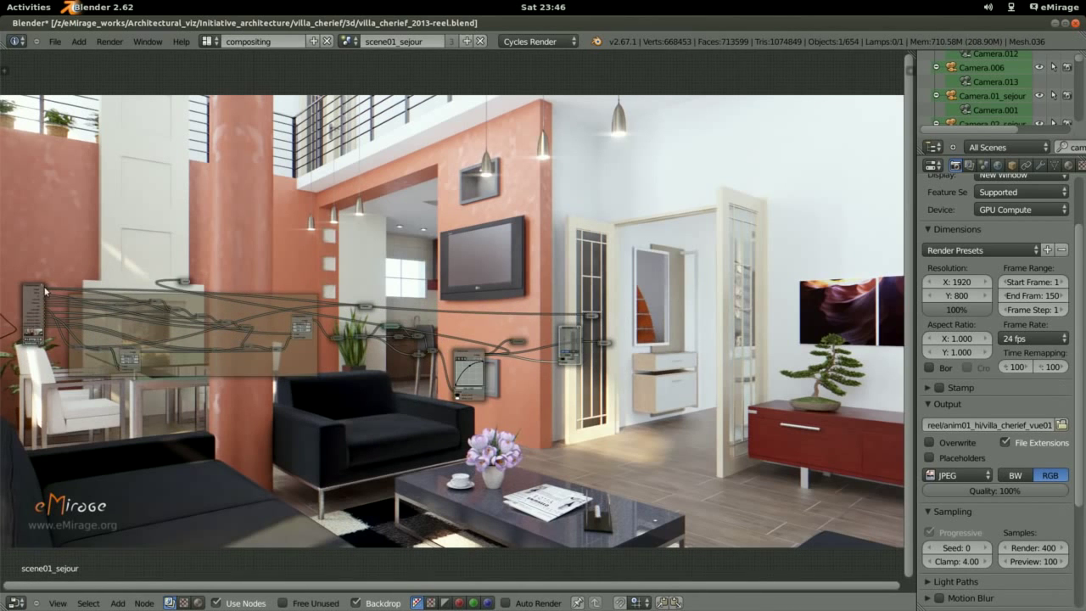
left_click(567, 344)
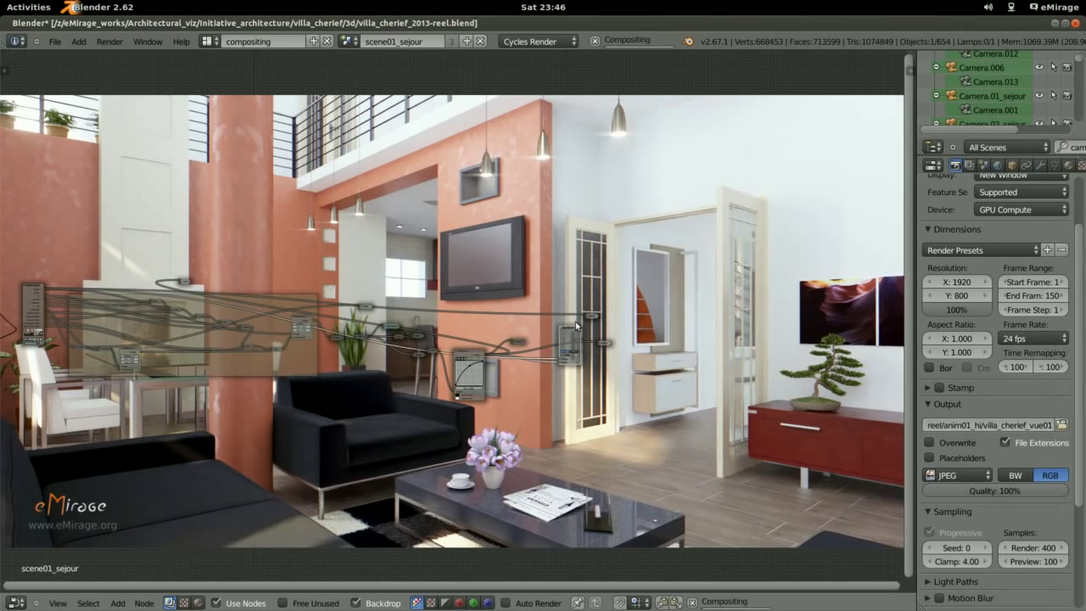
scroll(573, 340, "up", 3)
scroll(573, 343, "up", 2)
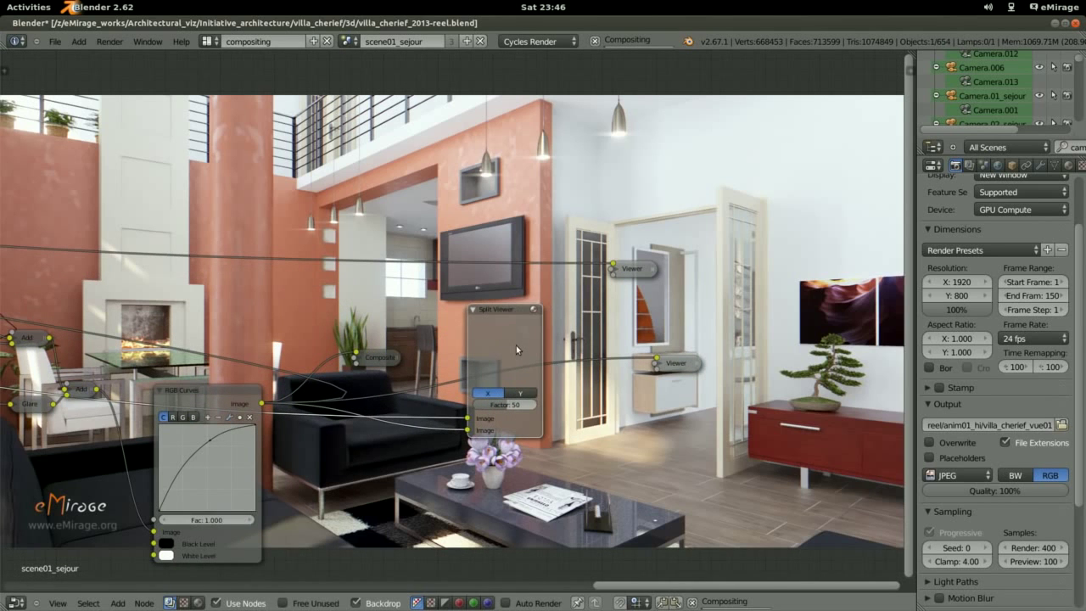
left_click_drag(516, 345, 479, 322)
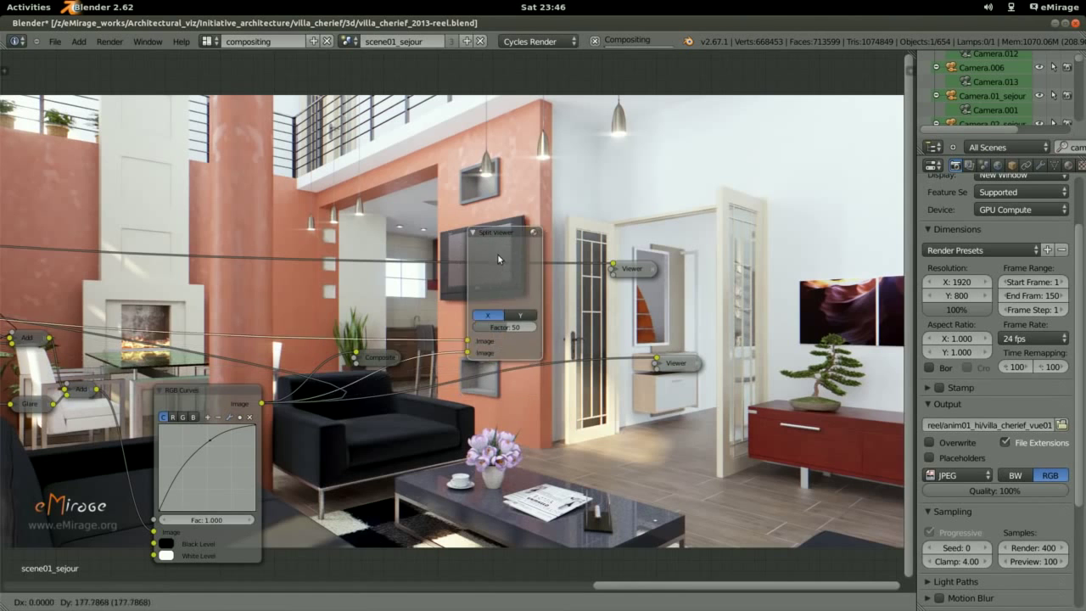
left_click_drag(493, 291, 504, 234)
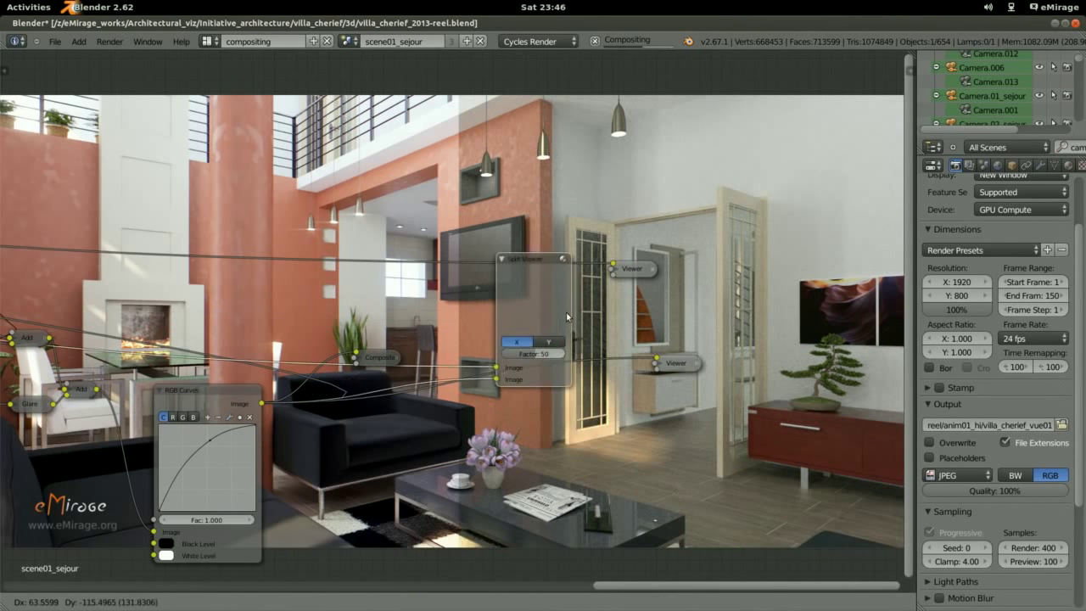
left_click_drag(514, 250, 594, 401)
scroll(594, 401, "up", 1)
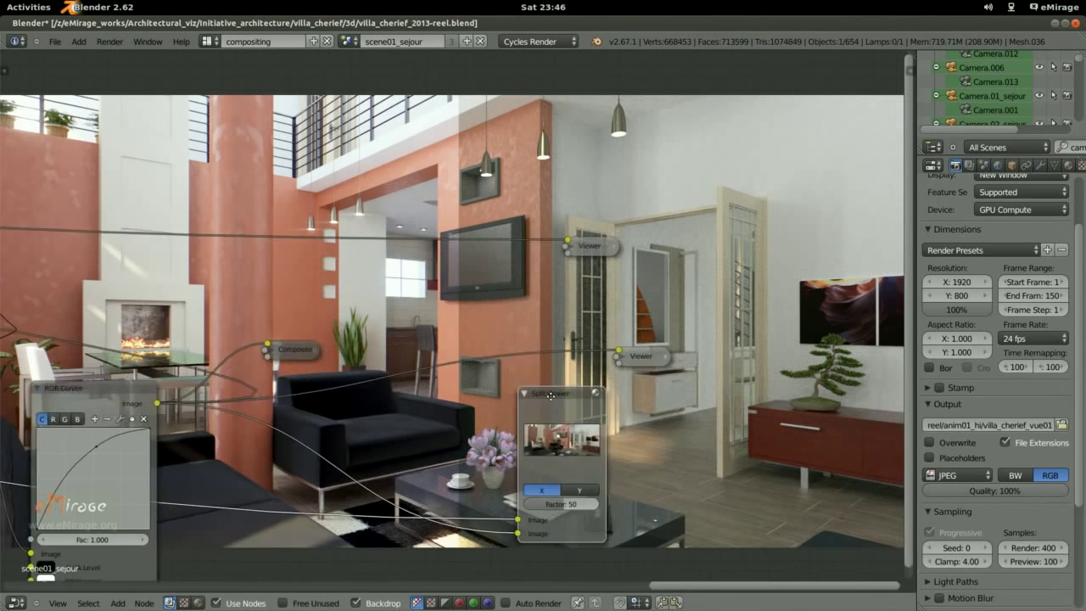
Raise the Split Viewer factor above 50, then enlarge the backdrop and shrink it to fit
middle_click_drag(594, 401, 585, 372)
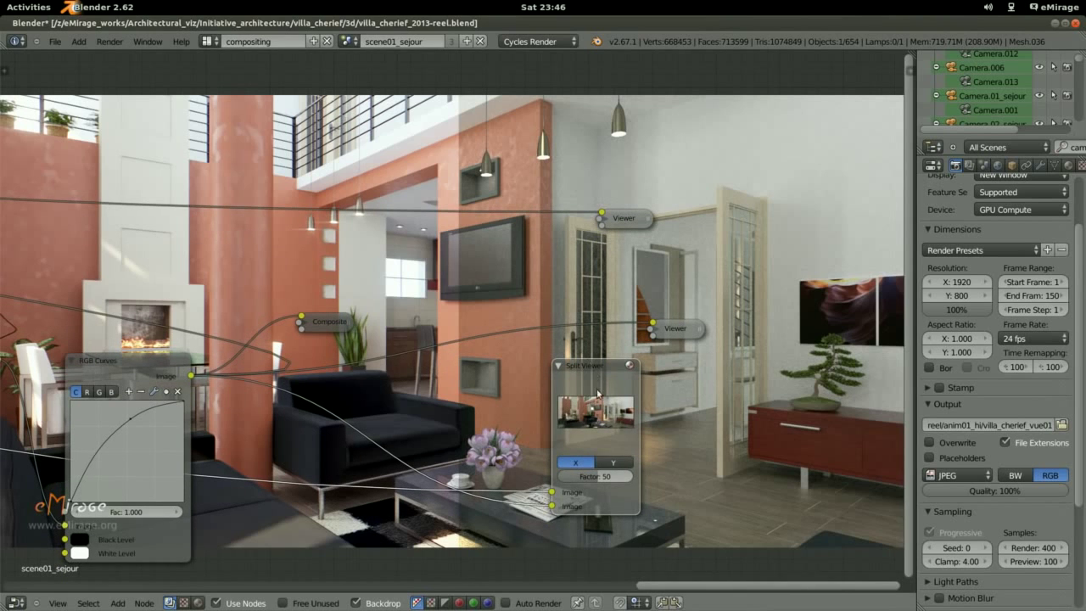
left_click_drag(595, 476, 612, 480)
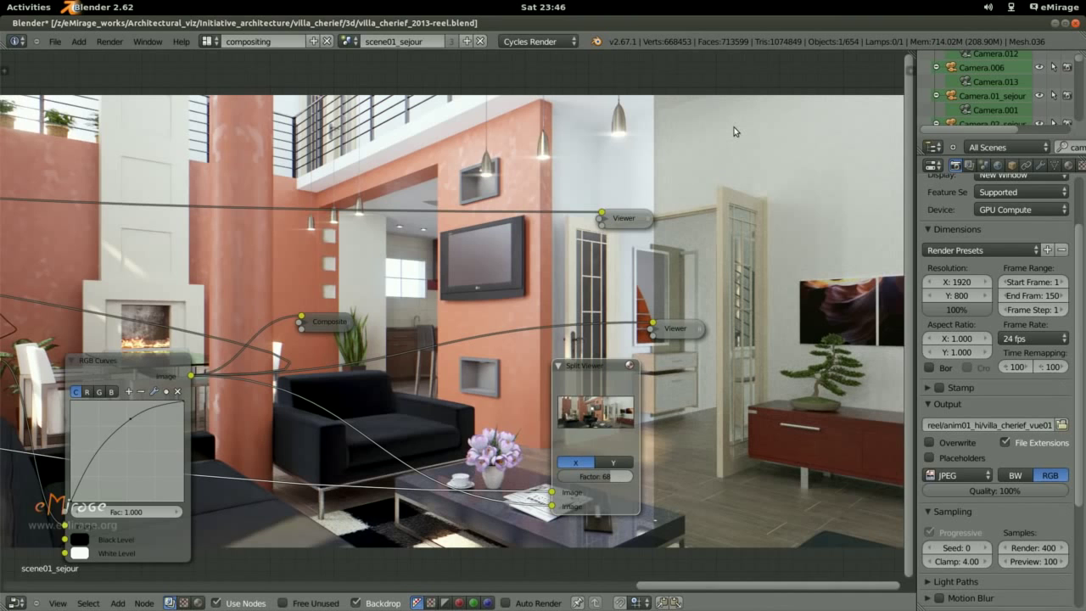
key("alt+v")
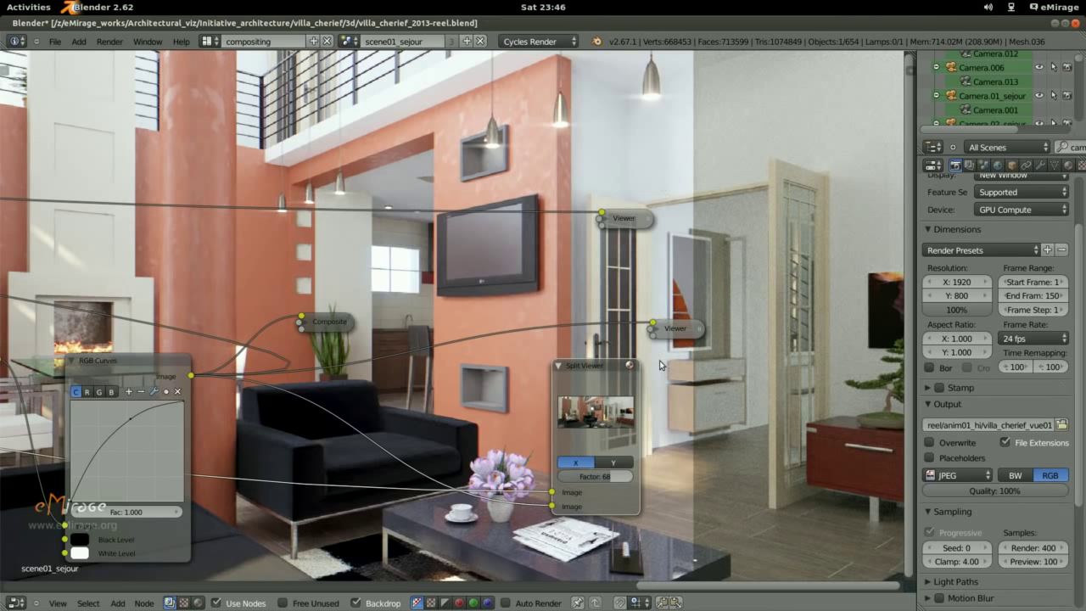
key("v")
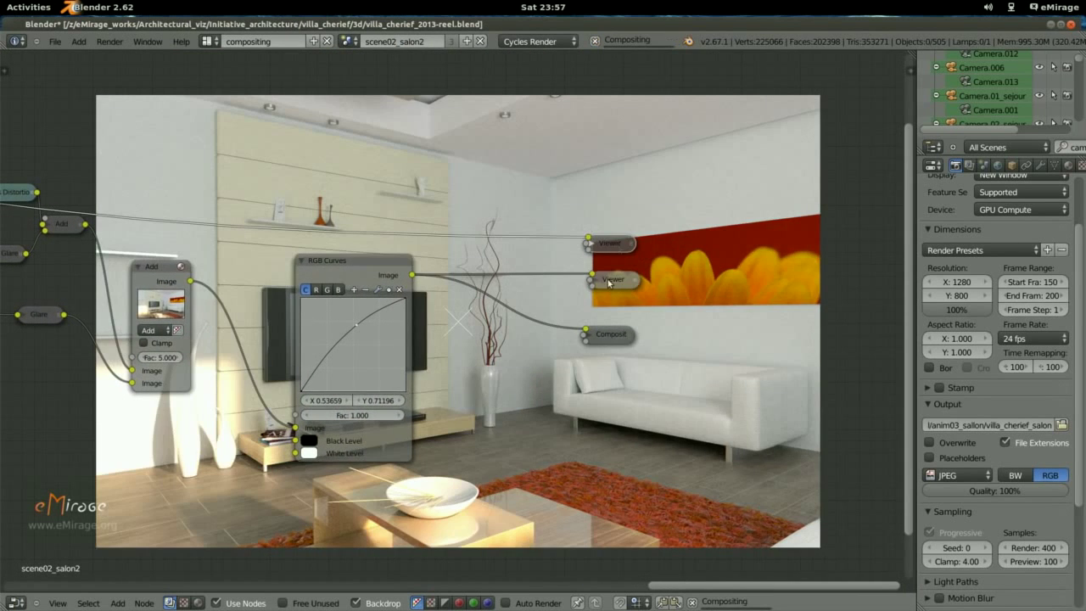
Switch the backdrop between the upper and lower Viewer previews, ending on the lower one
left_click(607, 284)
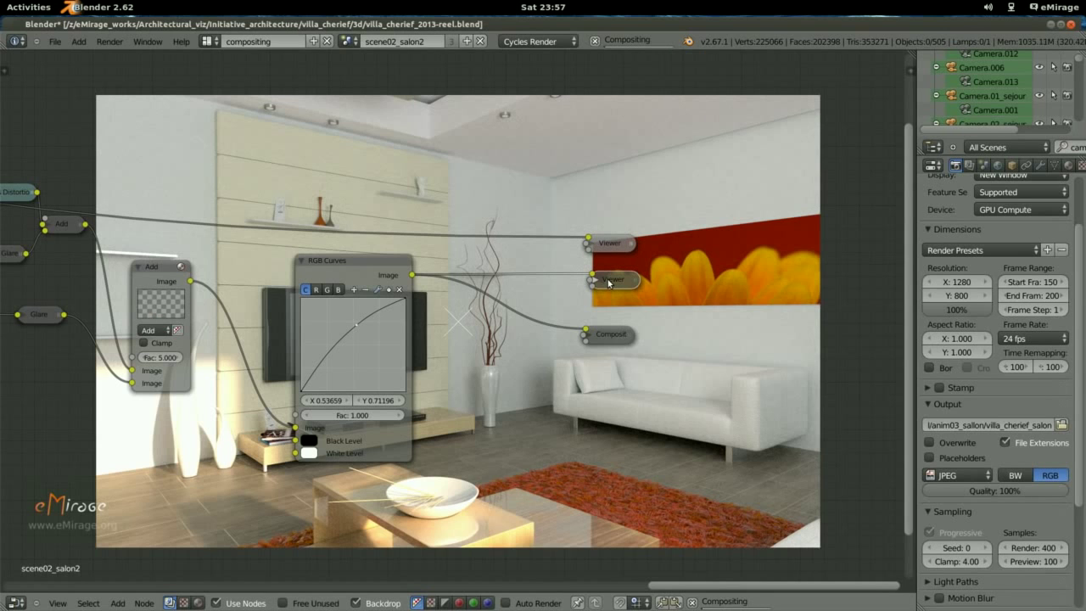
left_click(615, 246)
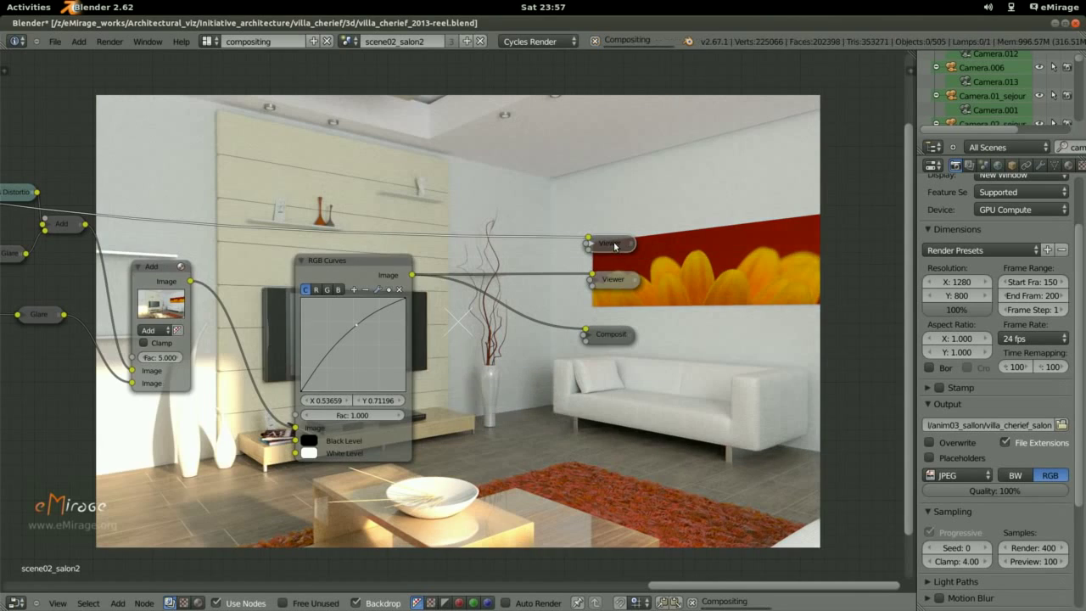
left_click(618, 285)
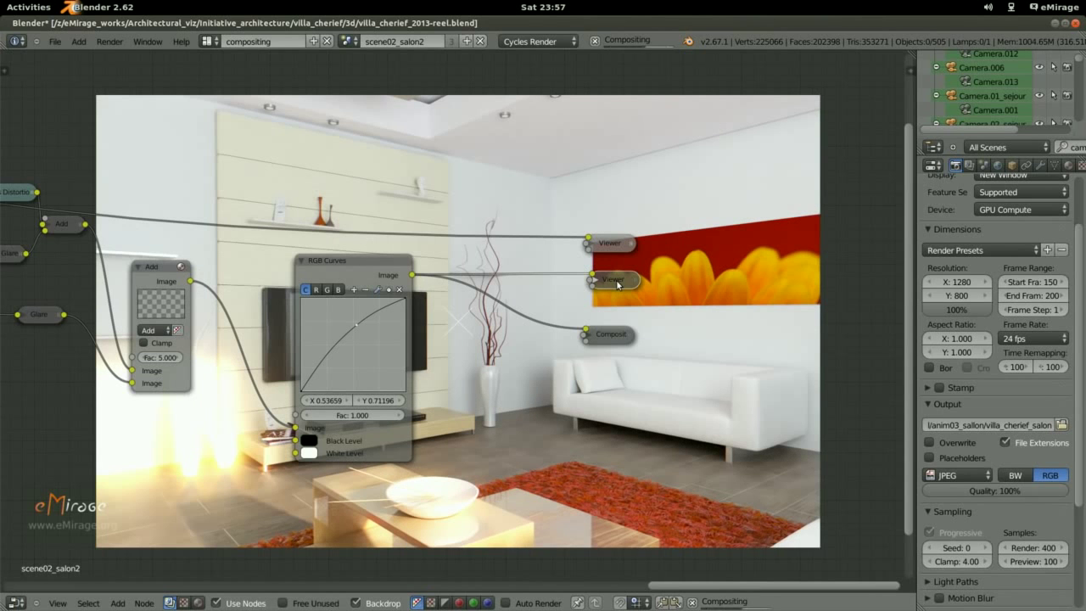
Preview the Render Layers output on the backdrop
middle_click_drag(617, 285, 428, 304)
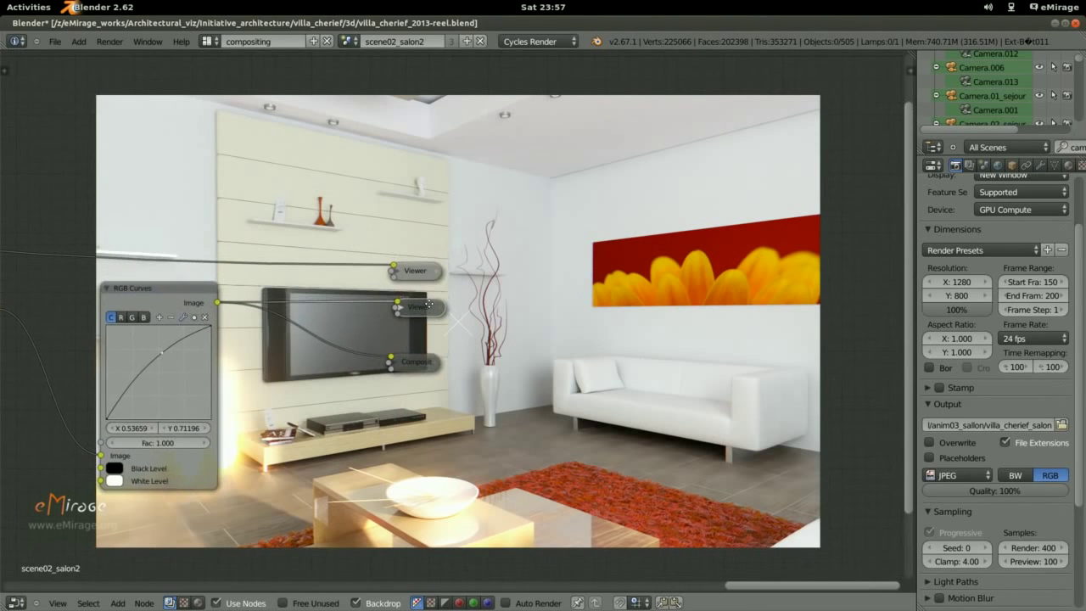
middle_click_drag(198, 311, 662, 324)
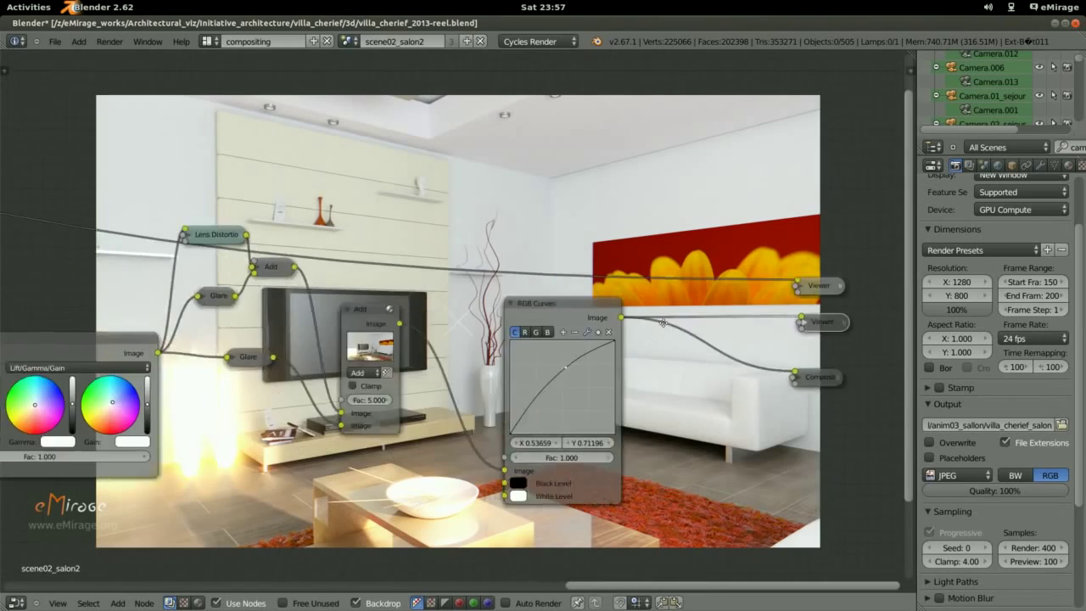
middle_click_drag(424, 334, 298, 363)
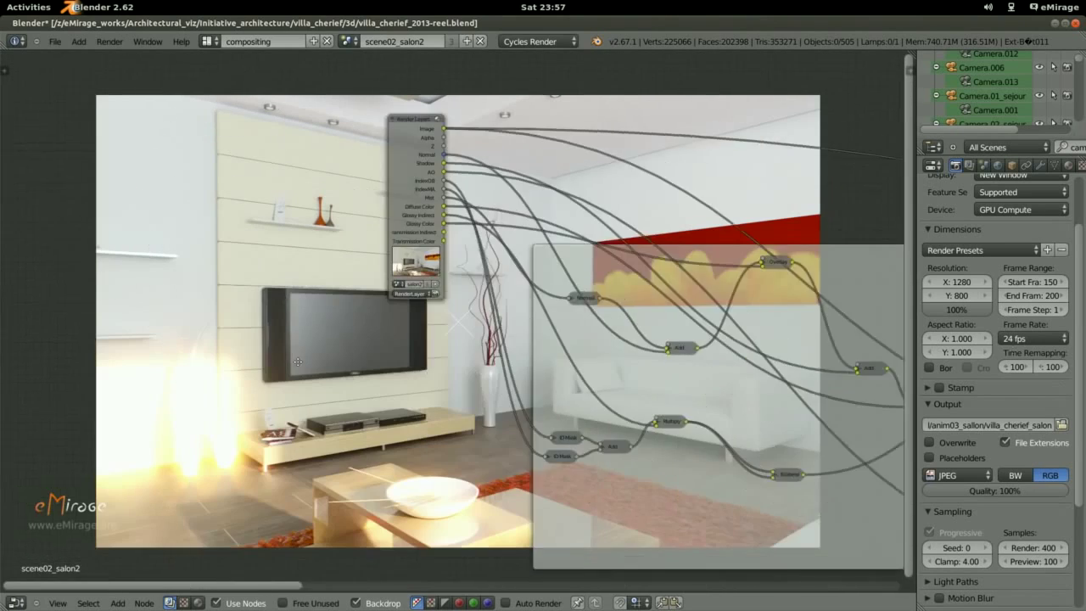
scroll(297, 363, "up", 2)
middle_click_drag(406, 252, 168, 319)
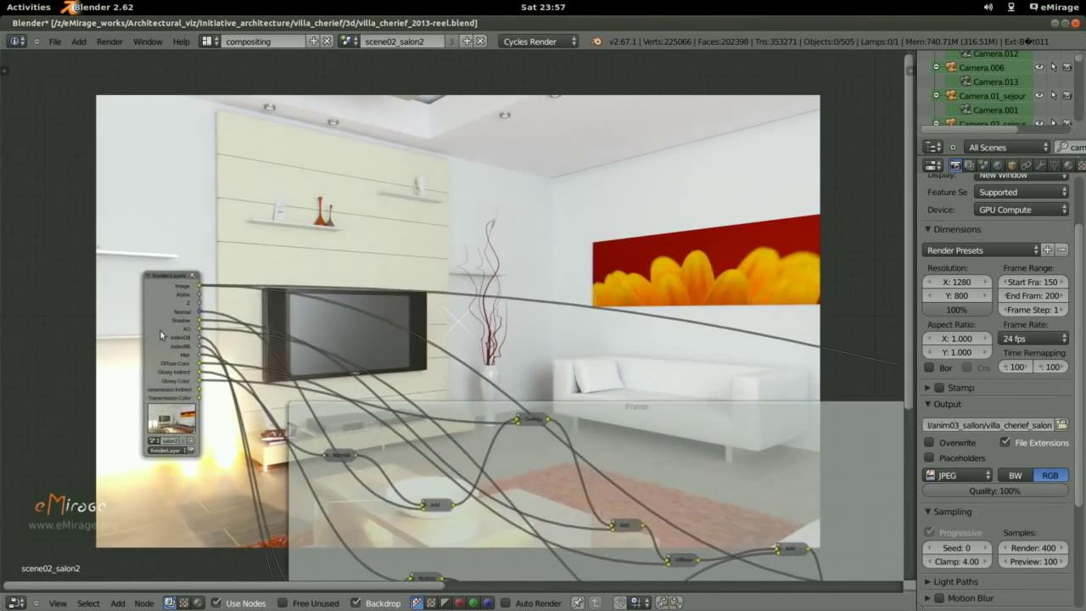
left_click(168, 320)
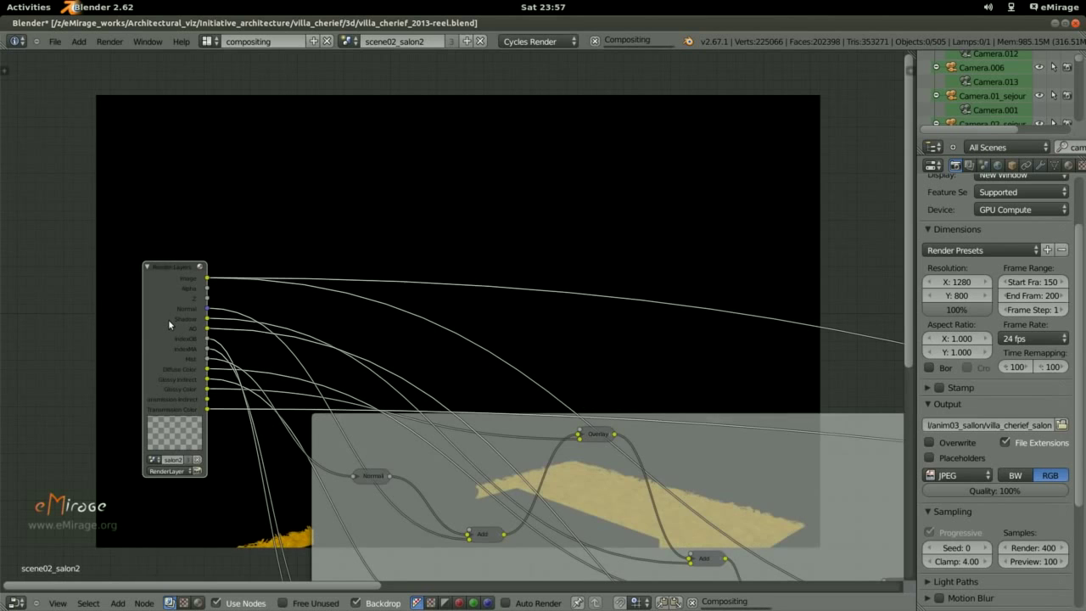
Preview the Normal, Overlay and successive Add mix results on the backdrop
scroll(168, 319, "down", 2)
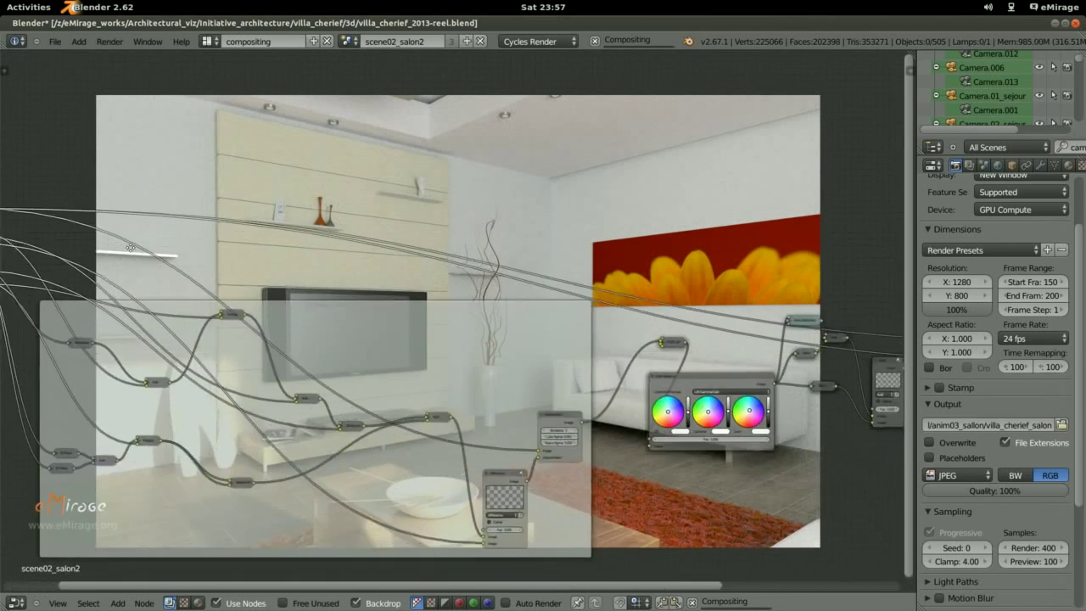
scroll(357, 340, "up", 3)
left_click(283, 309, "ctrl+shift")
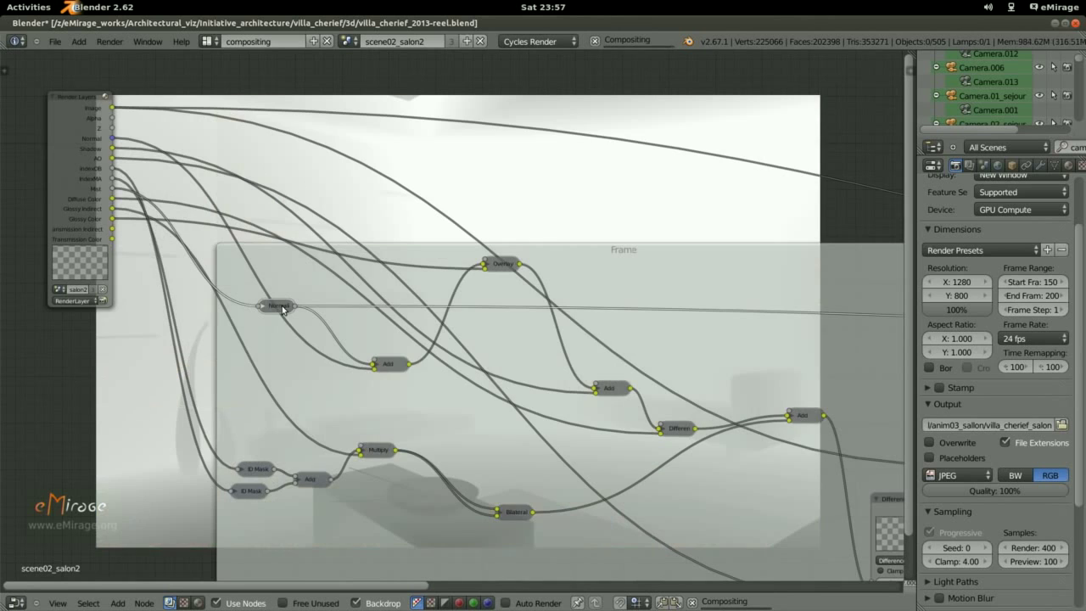
left_click(496, 266, "ctrl+shift")
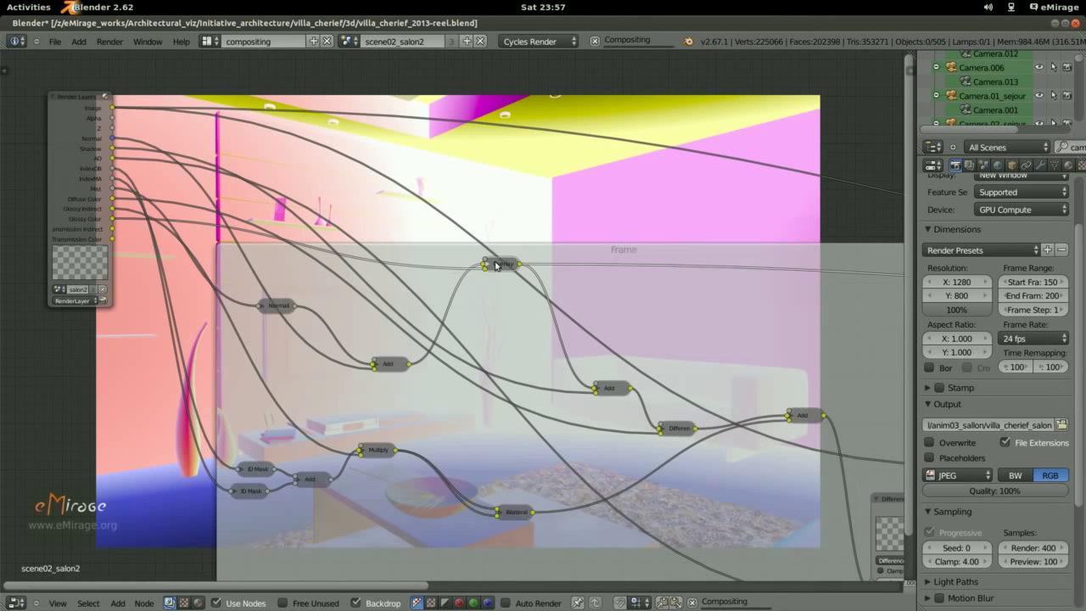
left_click(387, 363, "ctrl+shift")
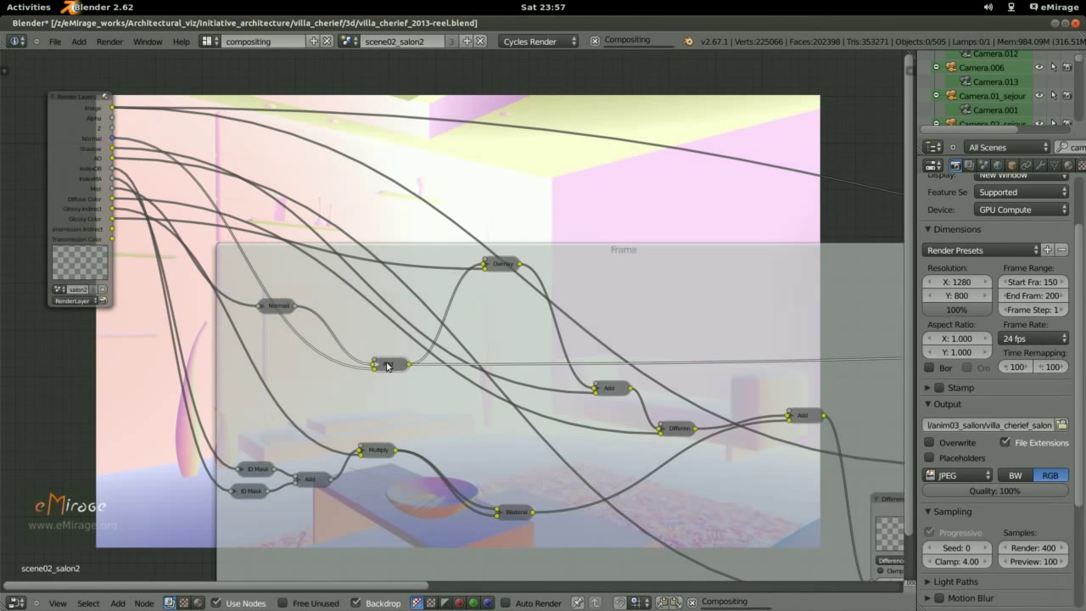
left_click(503, 265, "ctrl+shift")
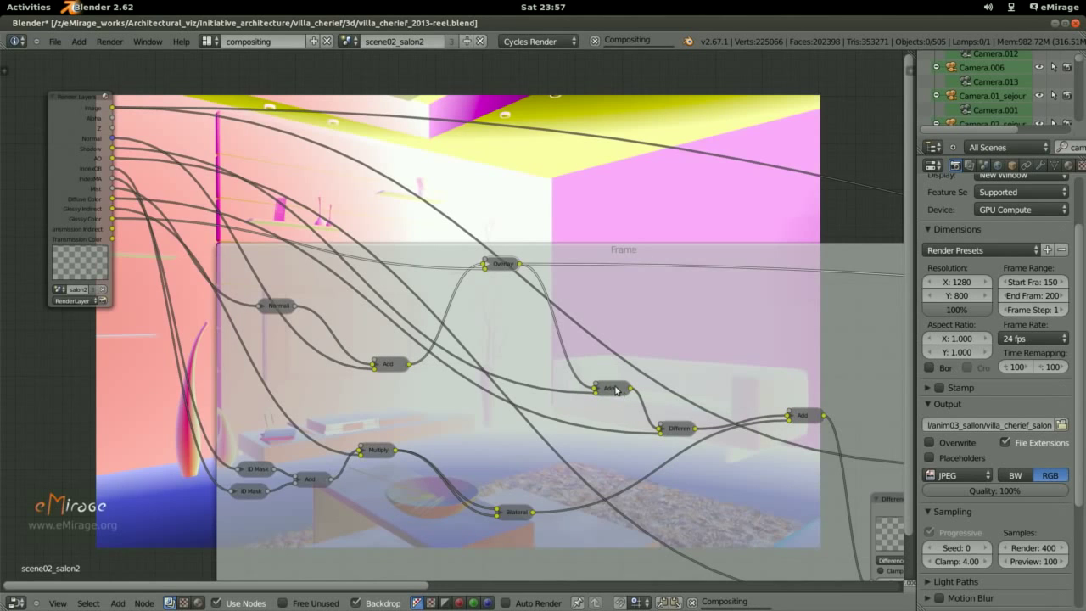
left_click(609, 388, "ctrl+shift")
Preview the Add mix after Difference, then the Bilateral Blur result
middle_click_drag(704, 459, 221, 419)
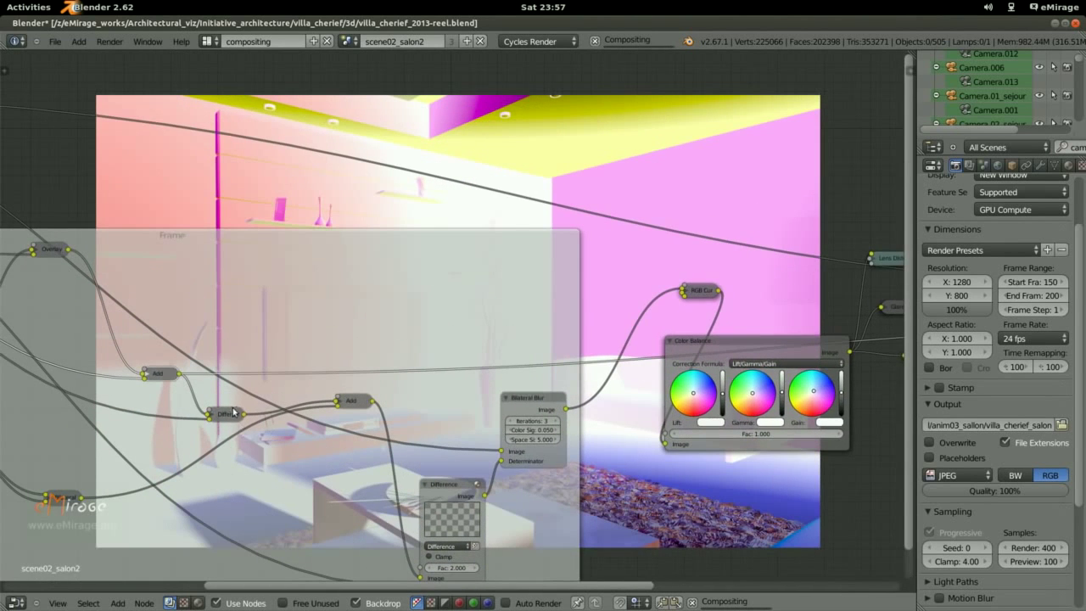
left_click(353, 402, "ctrl+shift")
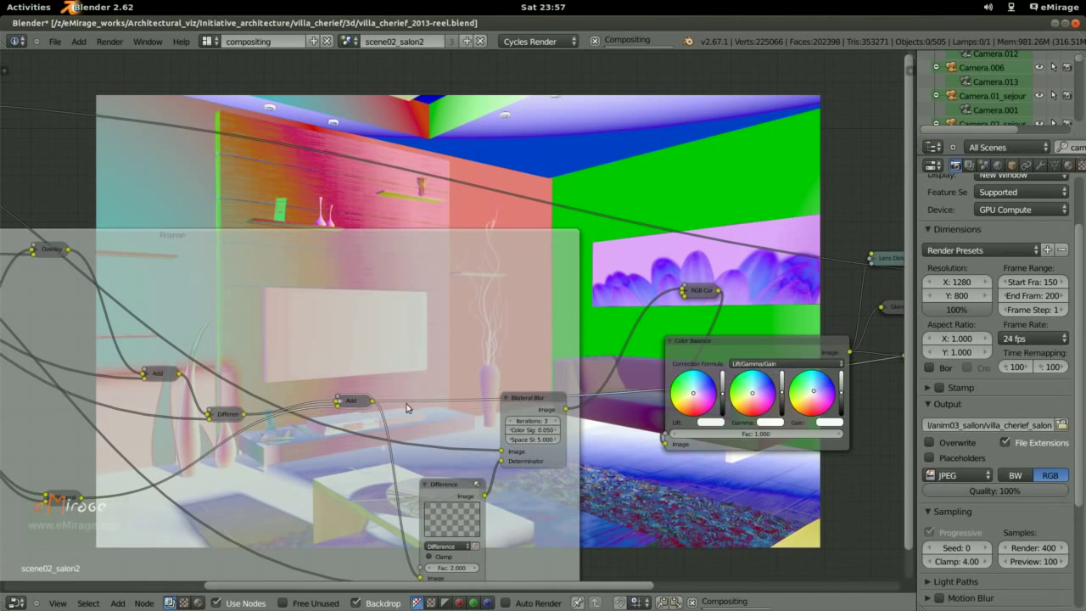
mouse_move(437, 406)
middle_mouse_down()
mouse_move(352, 487)
mouse_move(259, 431)
middle_mouse_up()
scroll(348, 475, "down", 2)
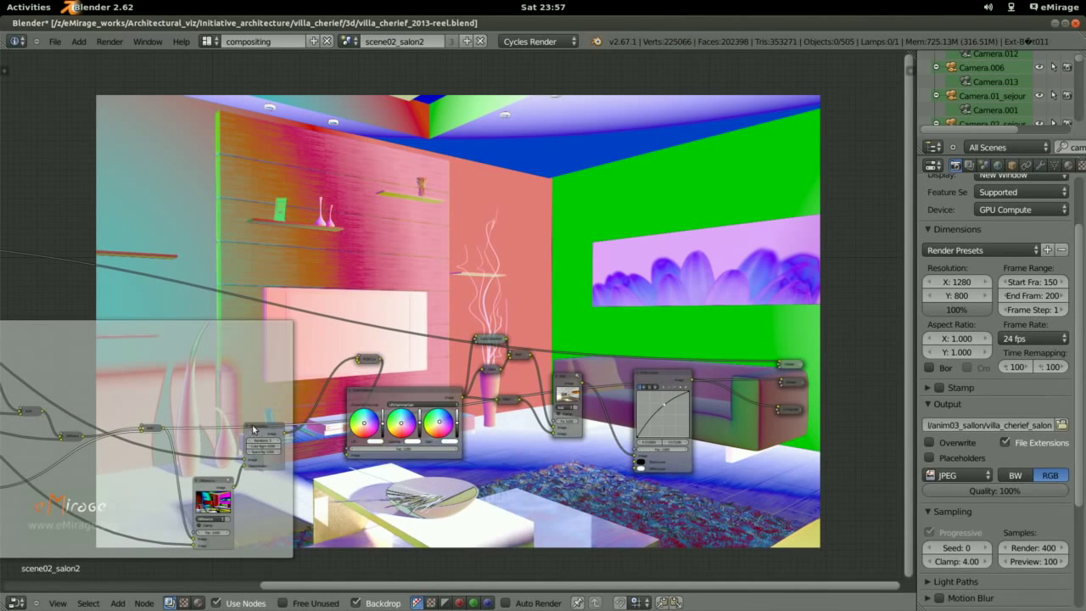
middle_click_drag(255, 429, 125, 469)
left_click(232, 400, "ctrl+shift")
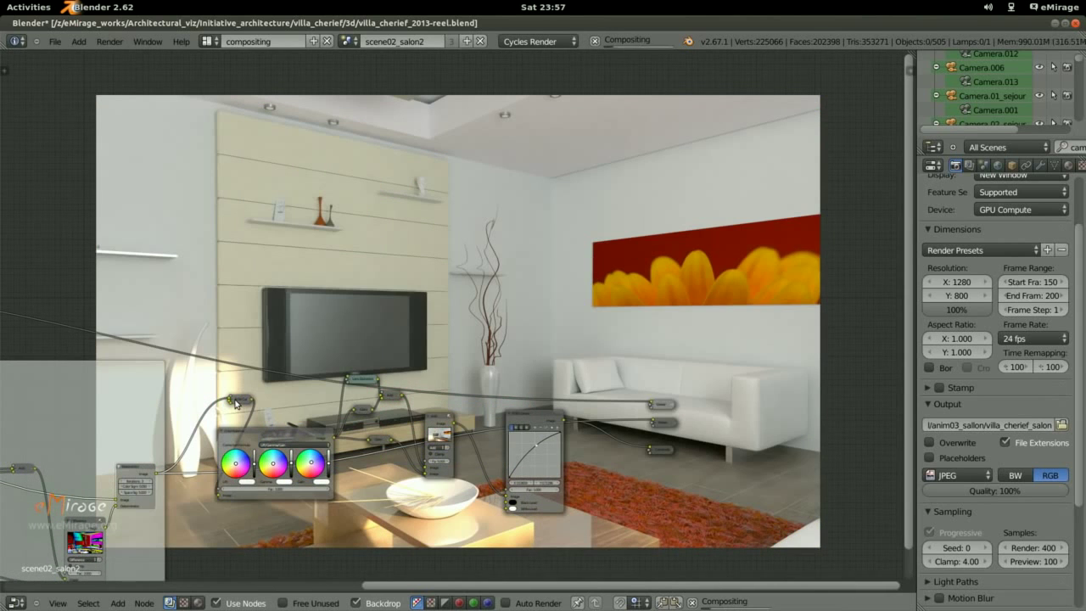
Preview the RGB Curves, Lens Distortion, upper Add and lower Add results on the backdrop
scroll(235, 404, "up", 2)
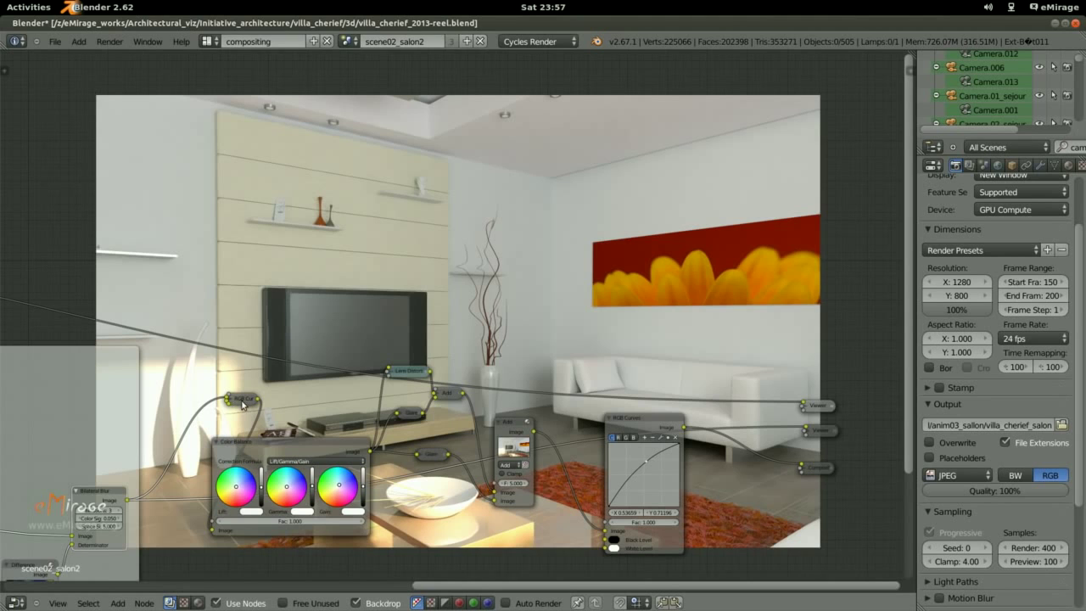
left_click(243, 405, "ctrl+shift")
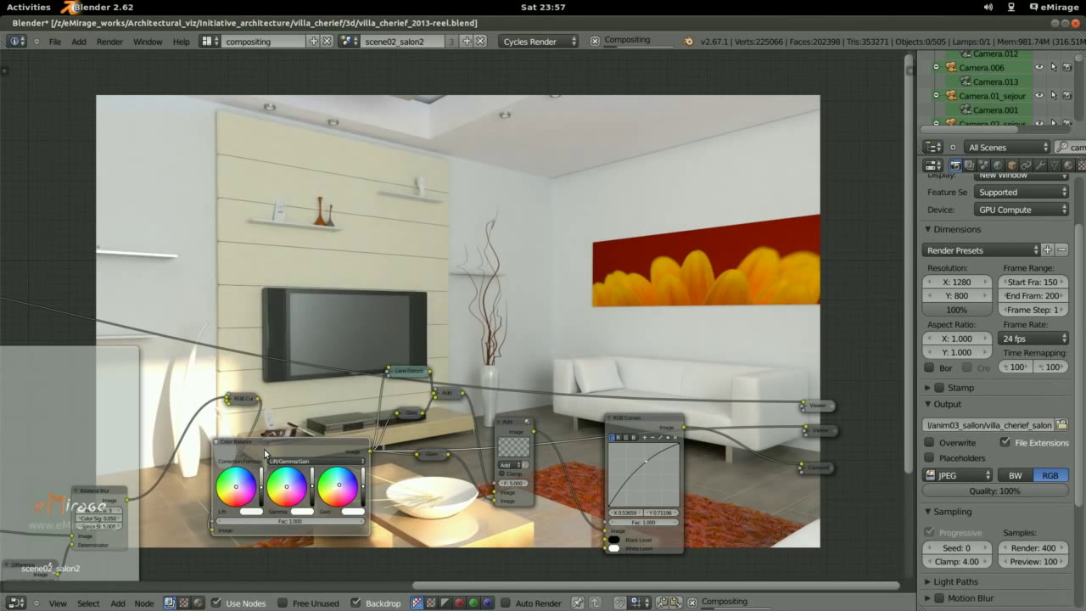
middle_click_drag(355, 391, 217, 399)
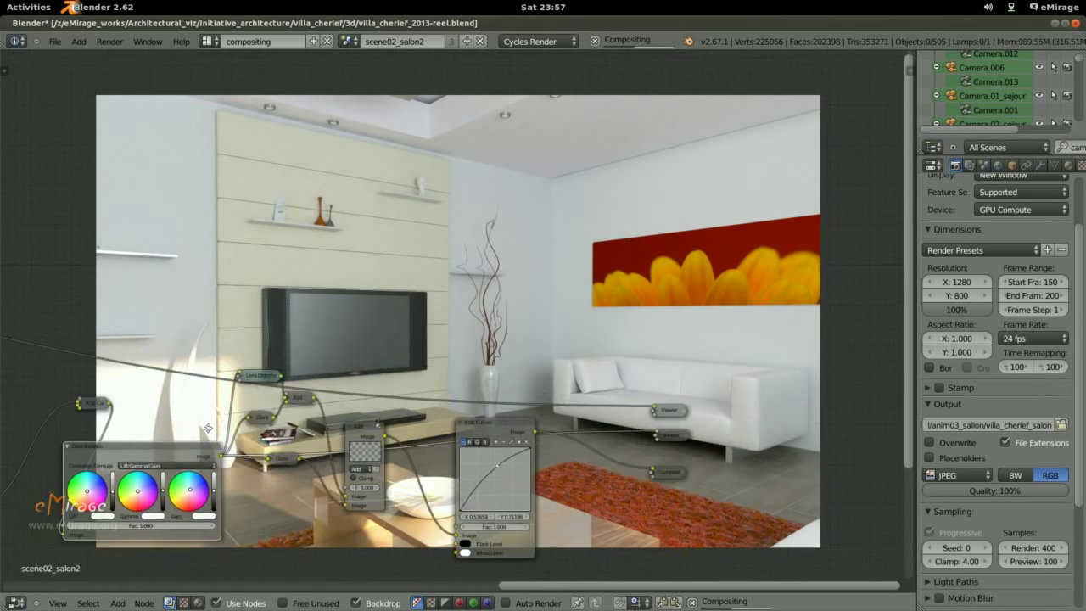
scroll(220, 416, "up", 2)
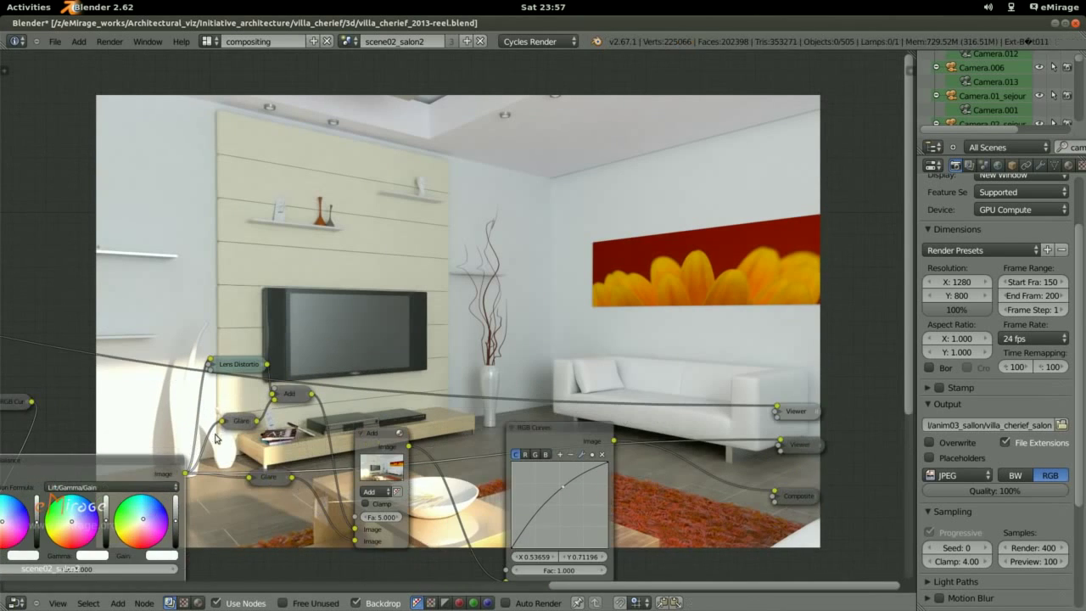
left_click(238, 366, "ctrl+shift")
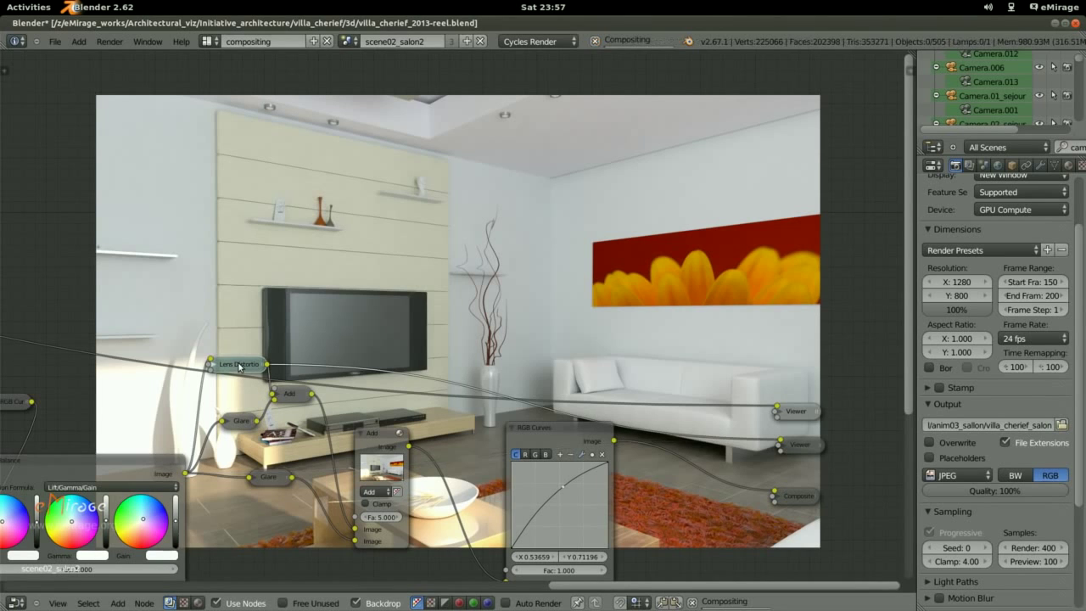
left_click(291, 395, "ctrl+shift")
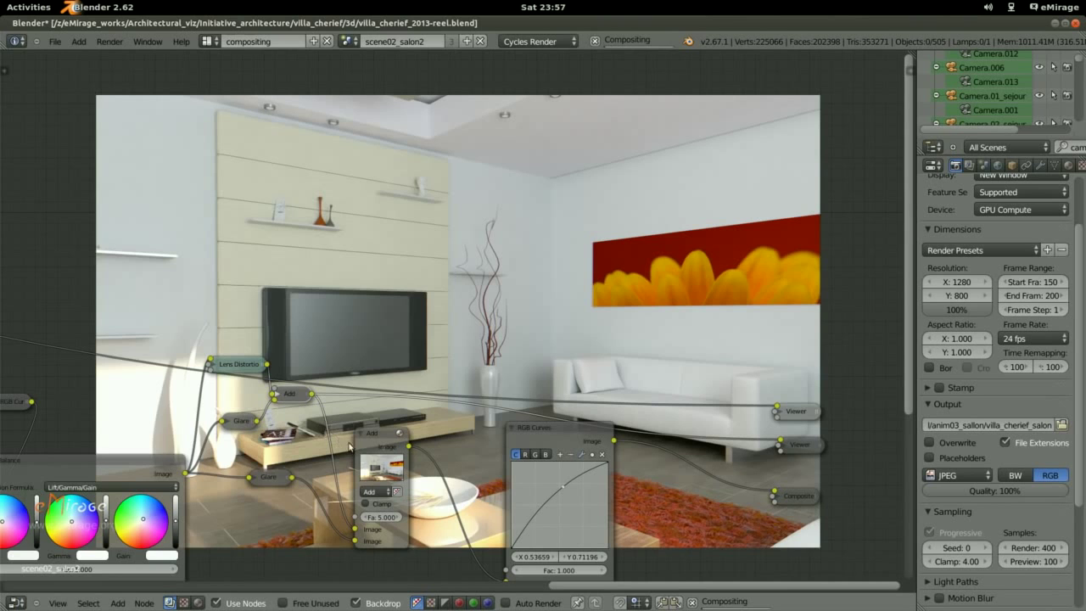
left_click(376, 441, "ctrl+shift")
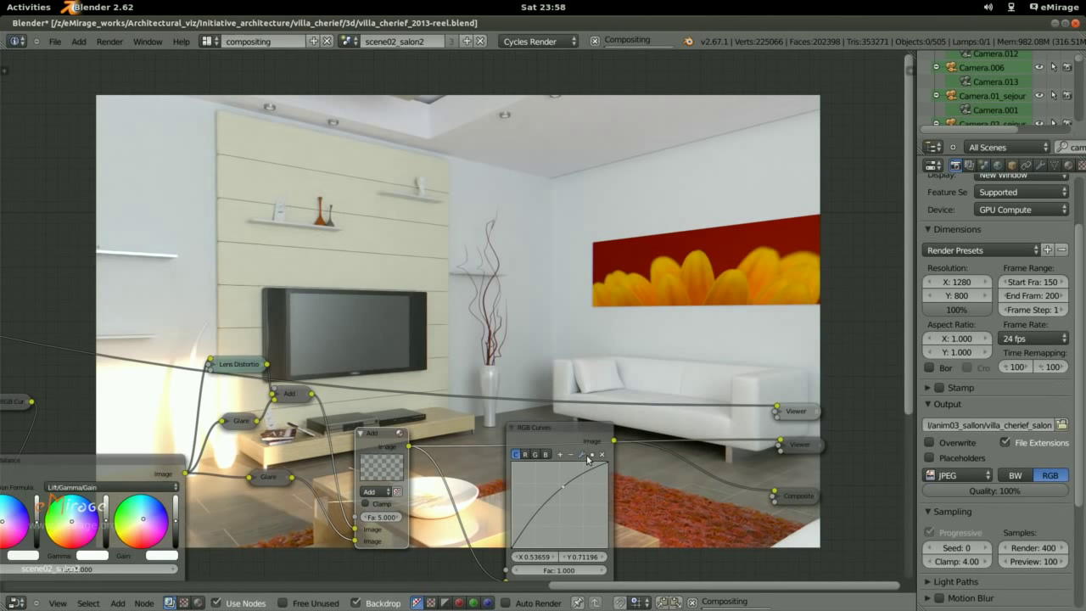
Dismiss the system authentication prompt, preview RGB Curves, and make the top Viewer active
middle_click_drag(585, 453, 333, 407)
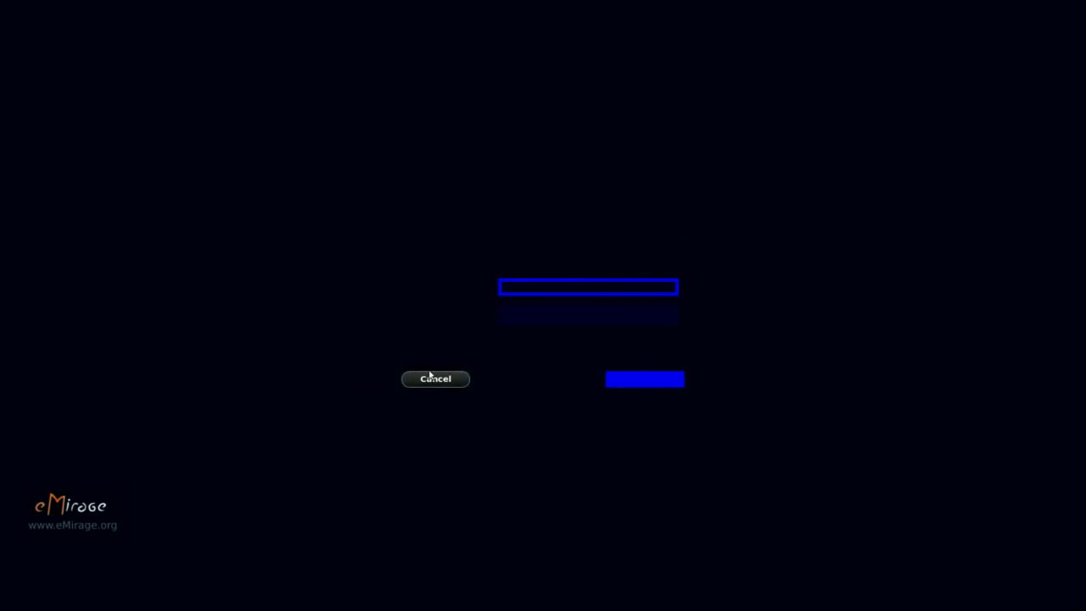
left_click(433, 379)
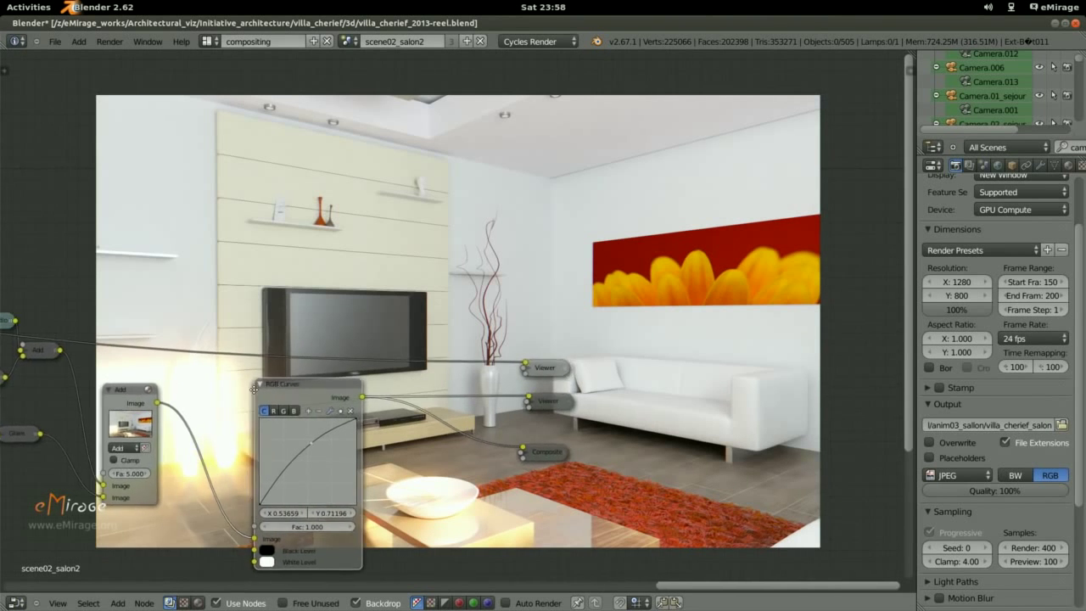
middle_click_drag(281, 391, 213, 391)
left_click(492, 370)
left_click(491, 414)
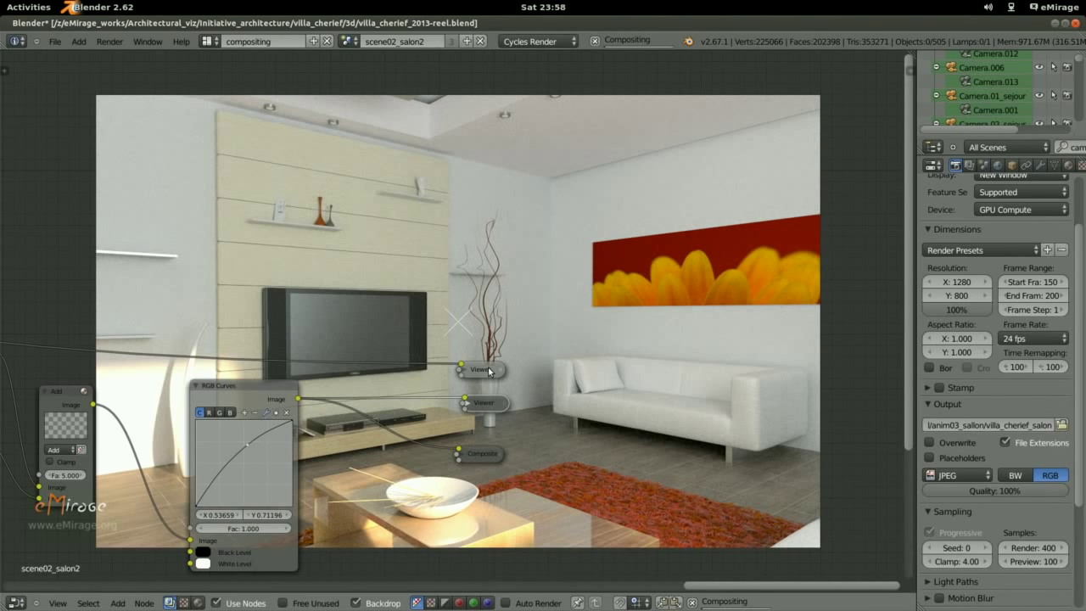
left_click(489, 371)
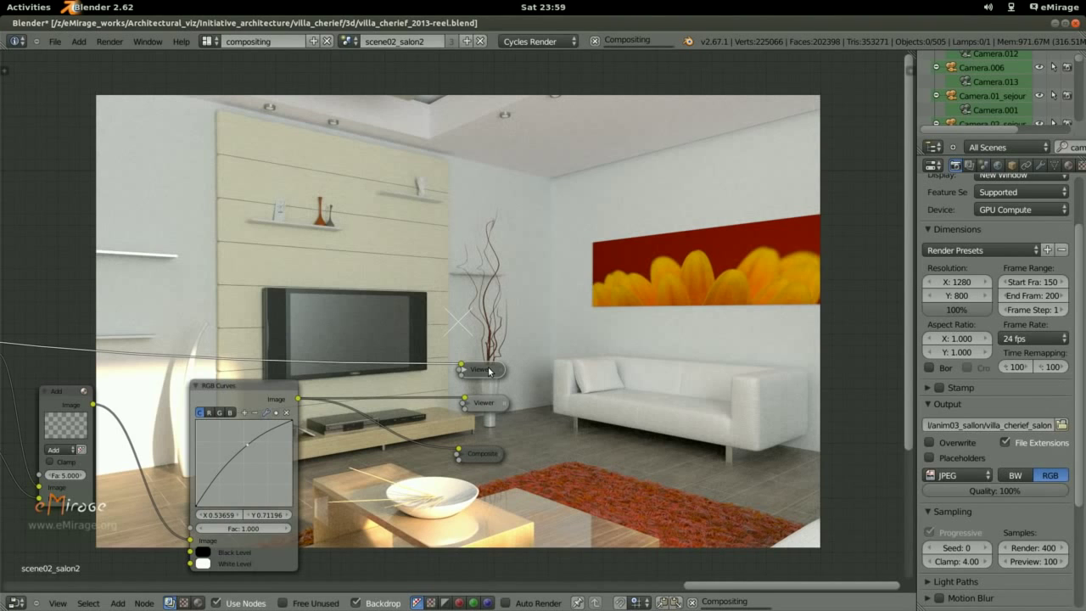
Resize the backdrop to show the whole room and move the Viewer node up-right
middle_click_drag(489, 371, 243, 337)
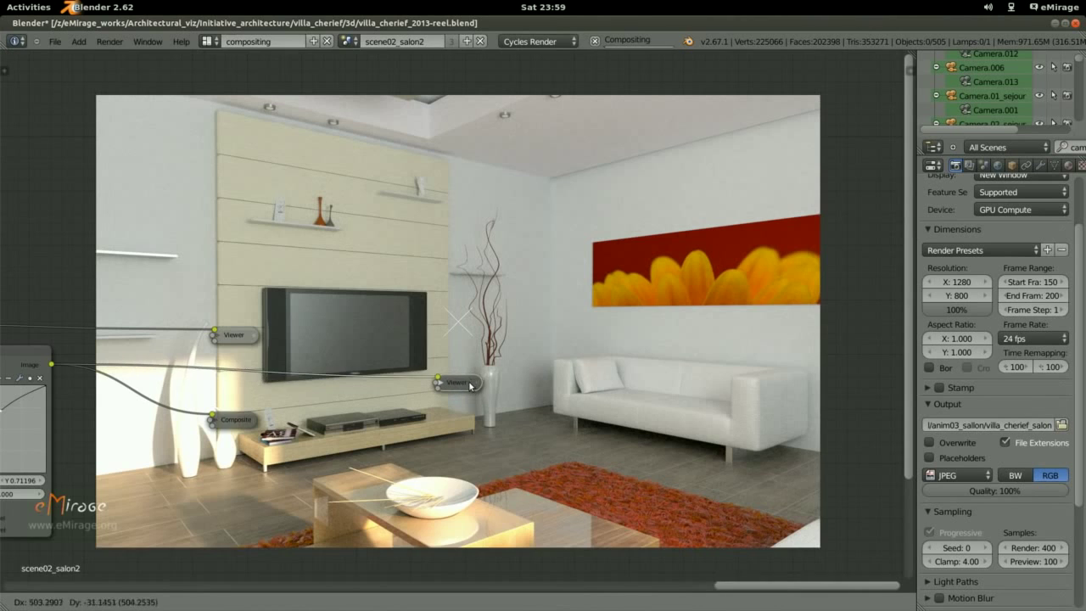
key("alt+v")
key("alt+v")
key("alt+v")
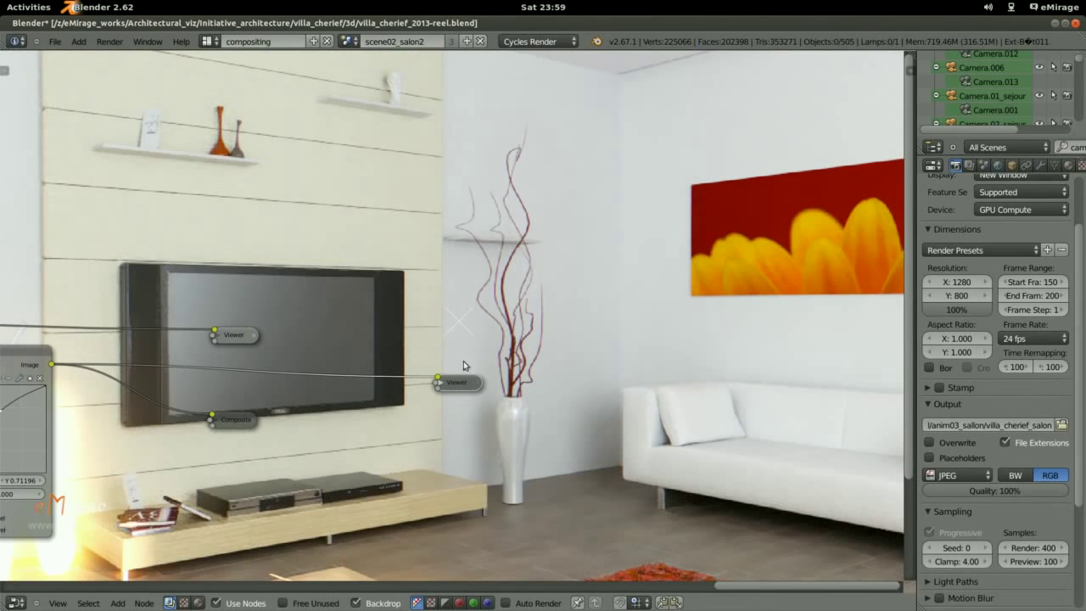
mouse_move(671, 318)
middle_mouse_down()
mouse_move(436, 285)
mouse_move(497, 290)
middle_mouse_up()
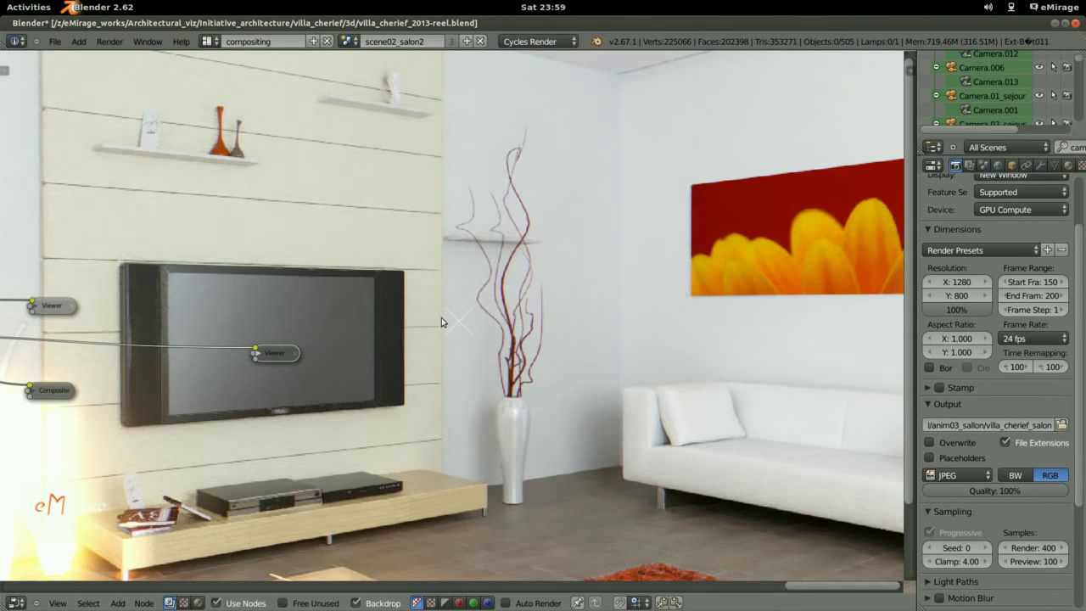
key("alt+v")
key("alt+v")
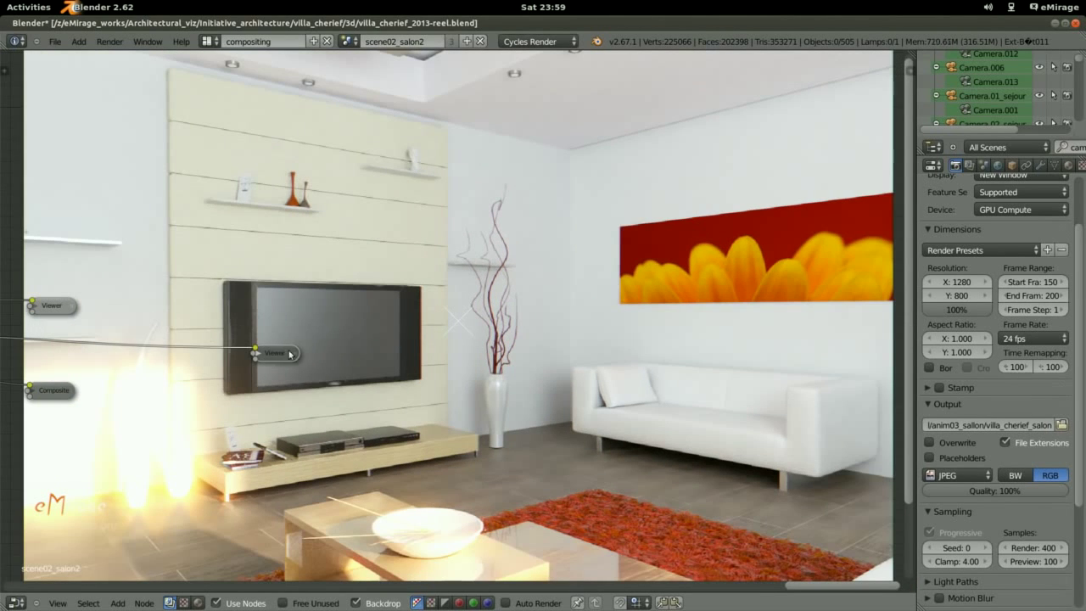
left_click_drag(289, 353, 414, 295)
Add a new Split Viewer node, place it, and expand it
key("shift+a")
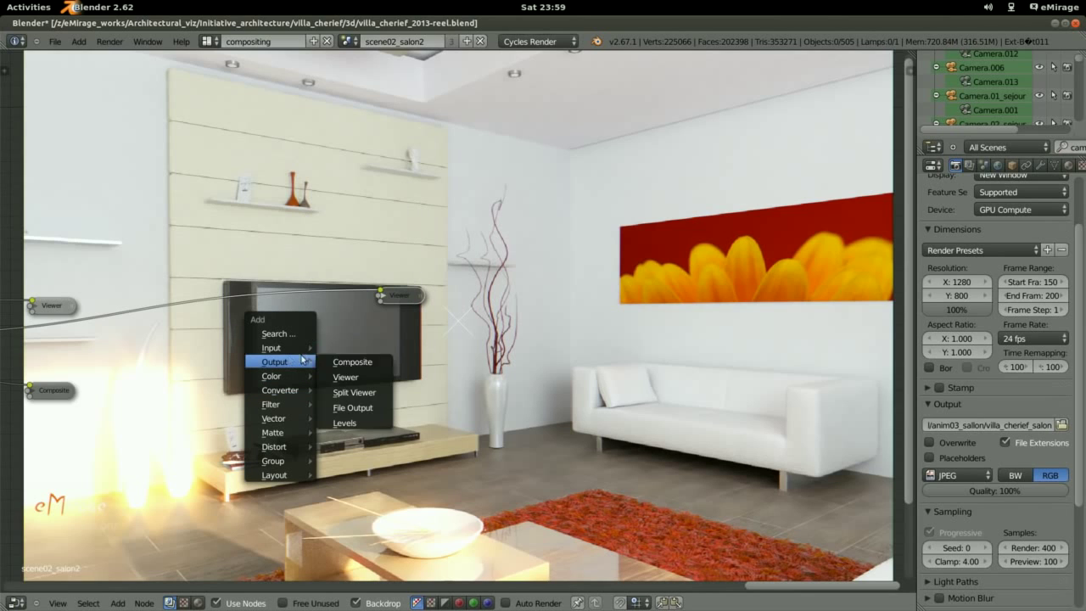
left_click(369, 394)
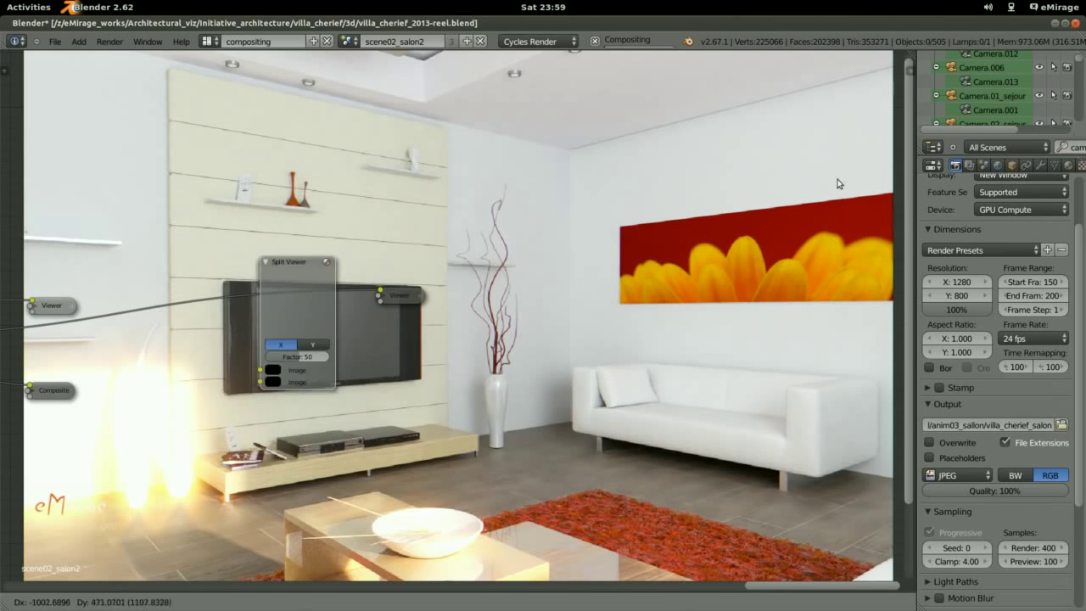
left_click(833, 112)
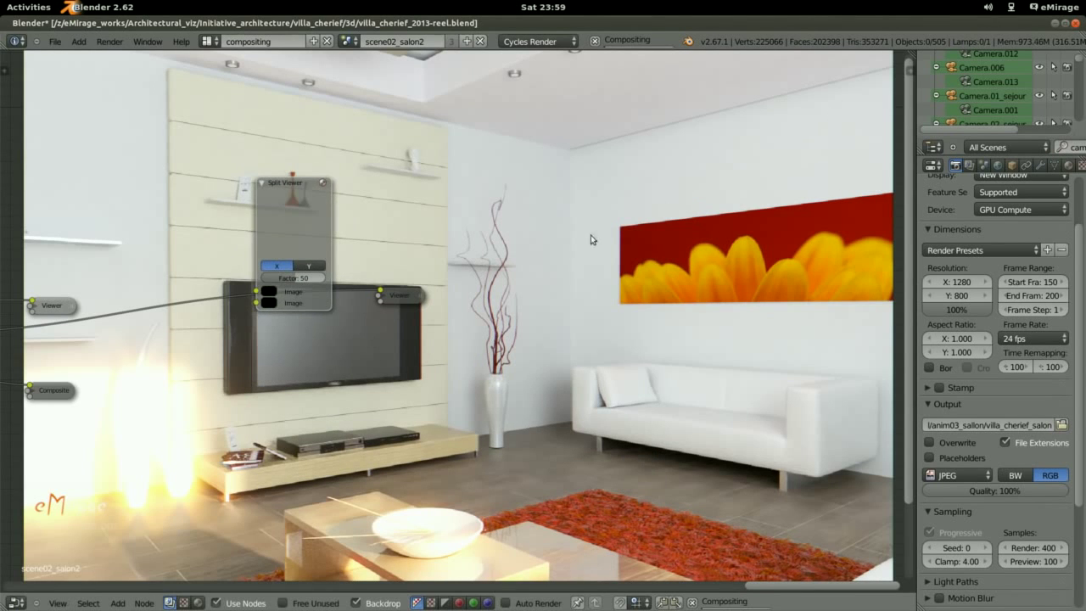
middle_click_drag(594, 240, 959, 291)
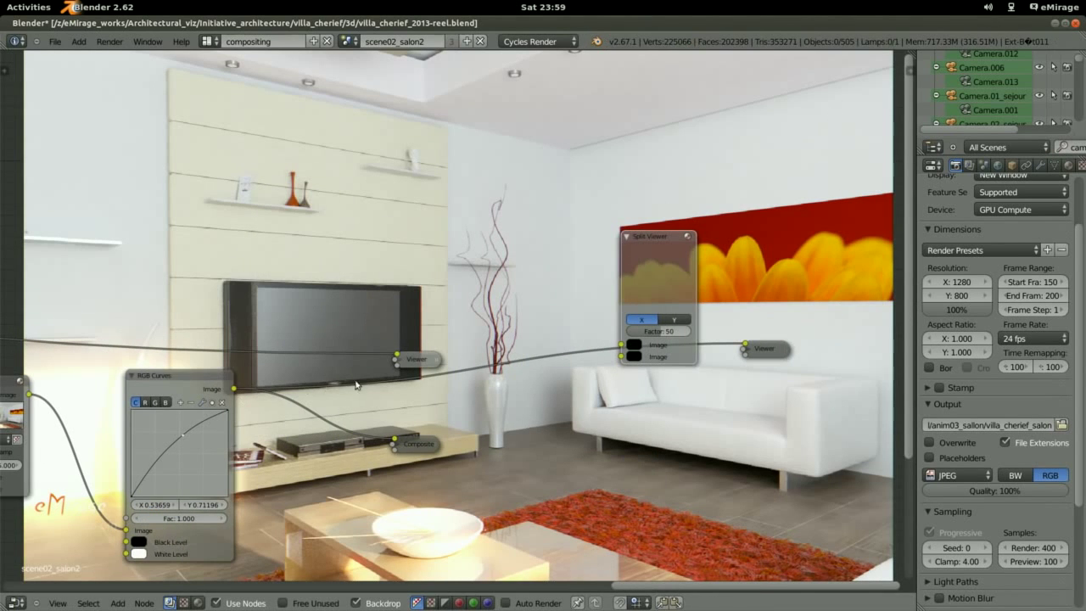
scroll(432, 348, "down", 3)
scroll(582, 348, "down", 2)
scroll(582, 347, "down", 2)
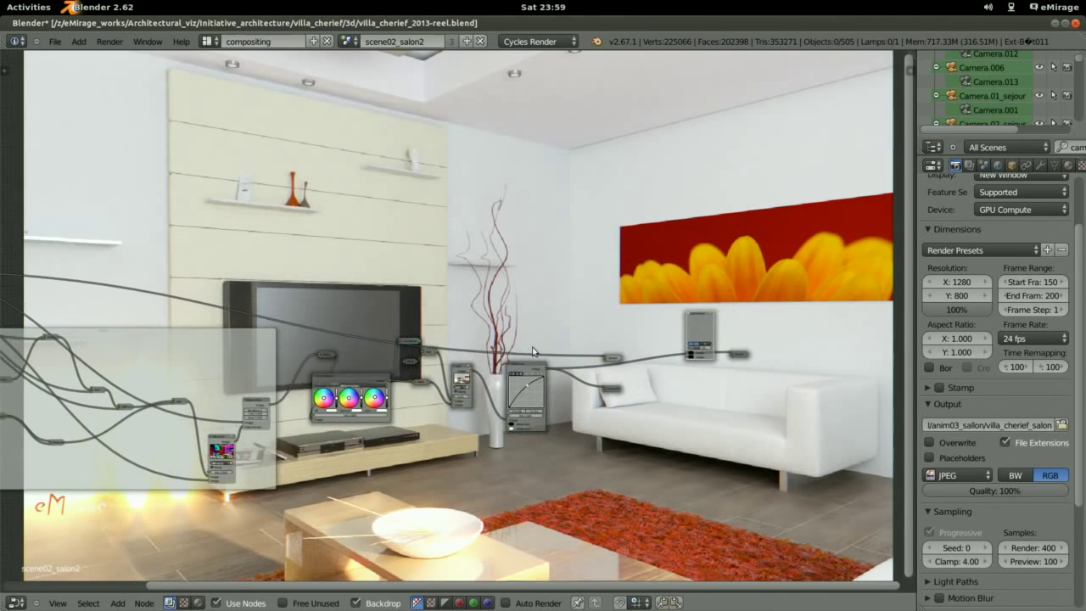
scroll(582, 348, "down", 1)
left_click(630, 335)
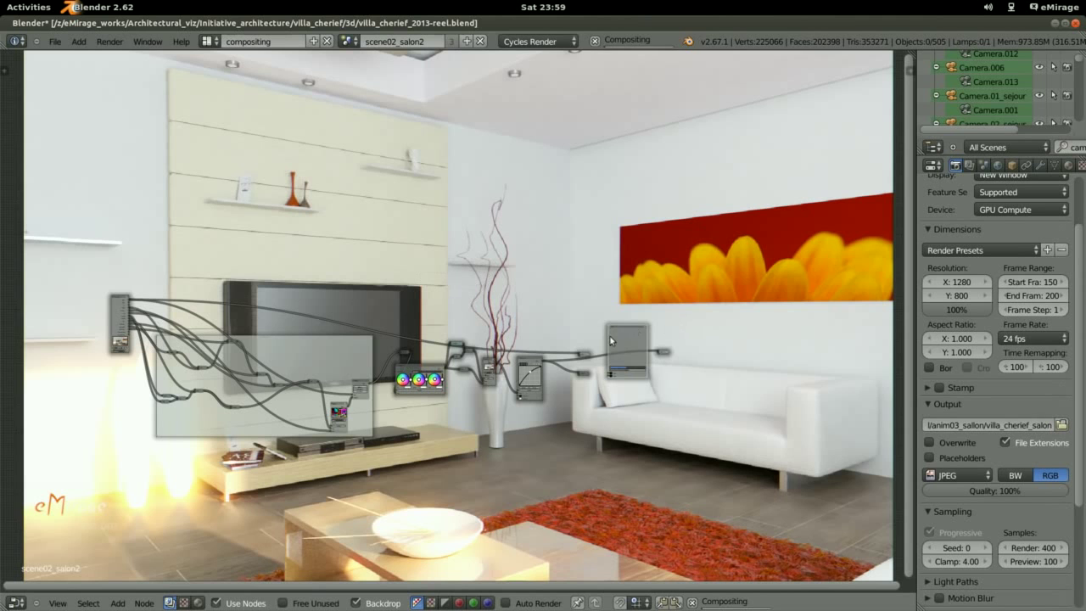
Connect the Render Layers Image output to the Split Viewer's first input
mouse_move(625, 346)
left_mouse_down()
mouse_move(279, 260)
mouse_move(217, 258)
left_mouse_up()
scroll(186, 268, "up", 1)
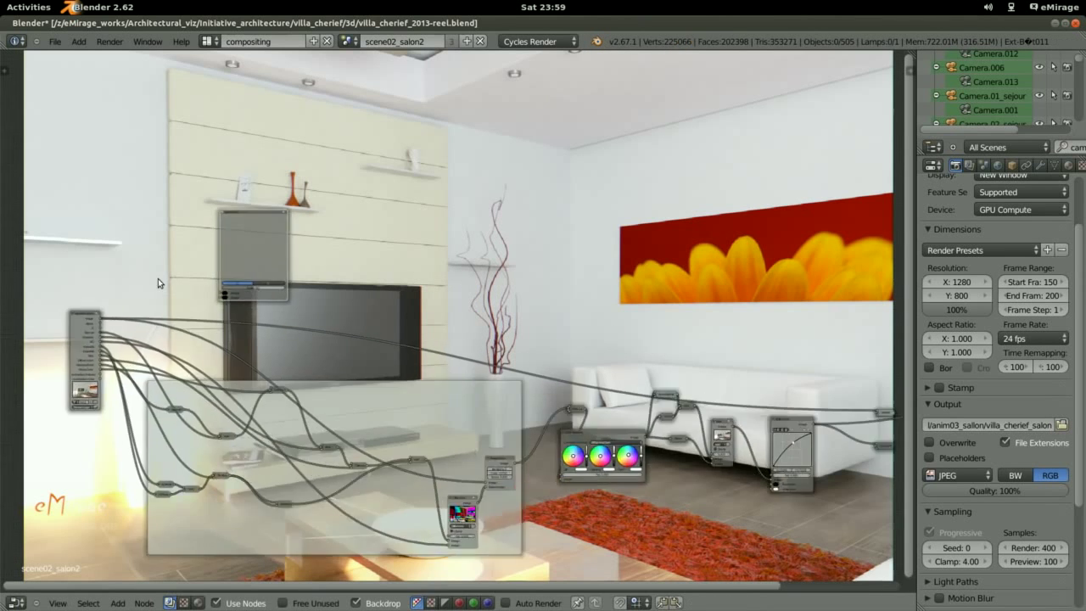
scroll(158, 279, "up", 2)
scroll(77, 330, "up", 1)
left_click_drag(37, 360, 302, 304)
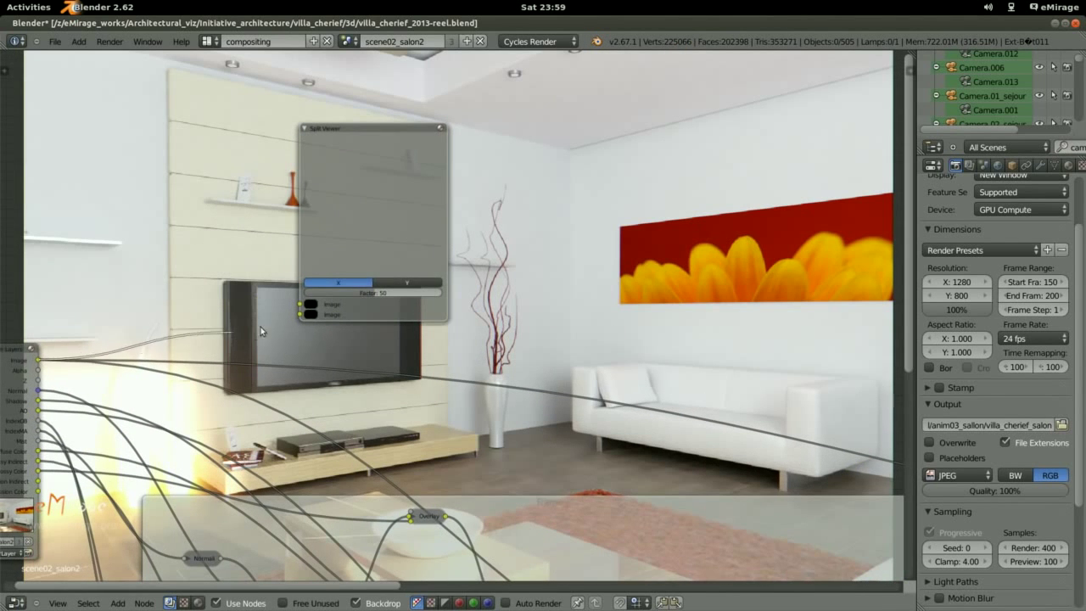
Link the RGB Curves output to the Split Viewer's second input and shrink the node
scroll(305, 304, "down", 5)
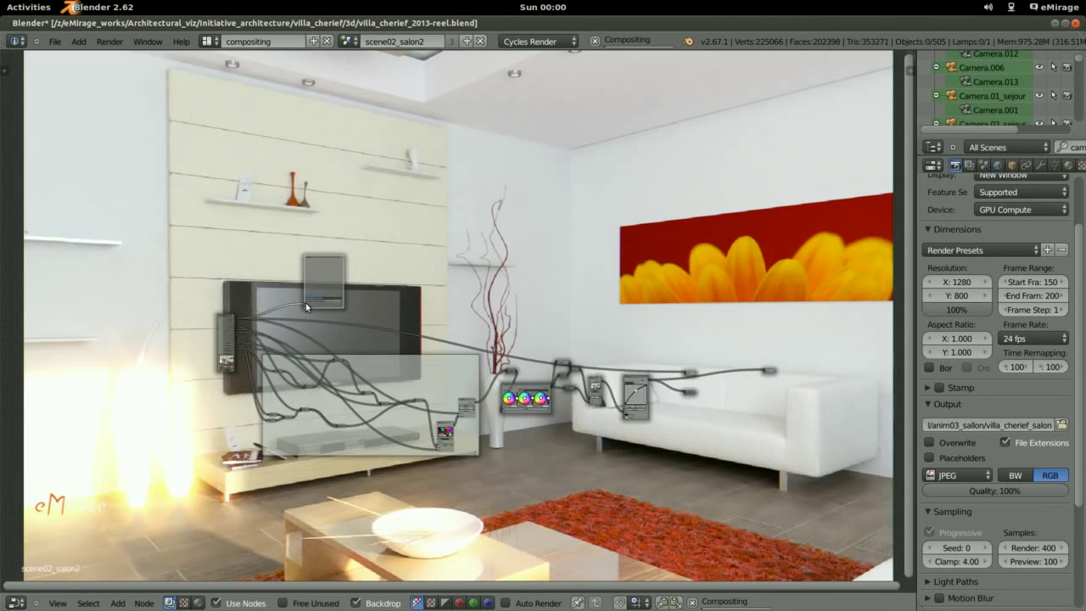
left_click_drag(305, 304, 574, 376)
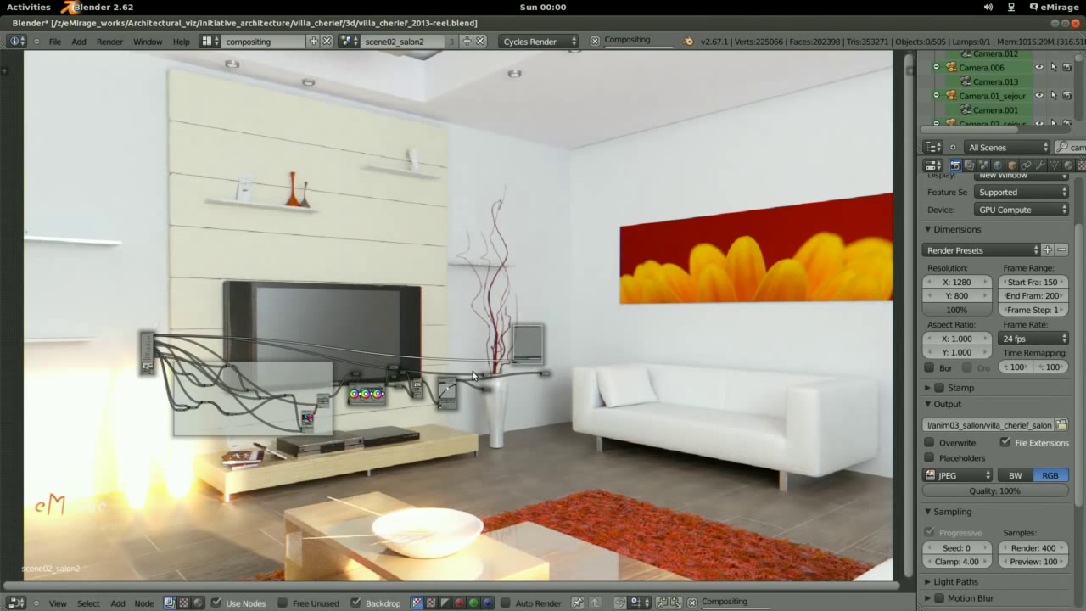
scroll(421, 406, "up", 4)
scroll(422, 405, "up", 2)
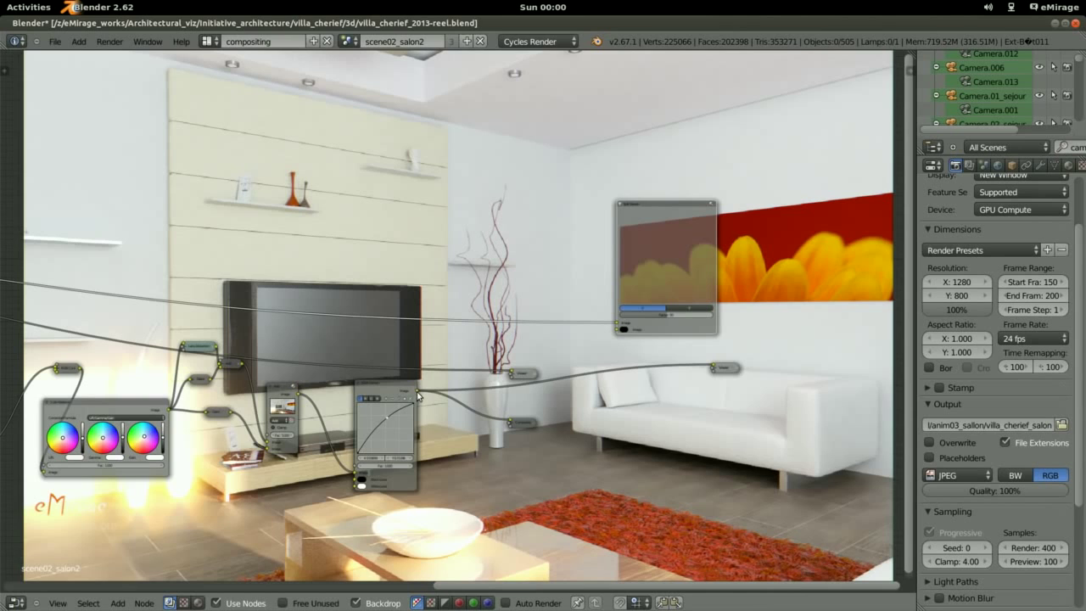
left_click_drag(417, 396, 618, 329)
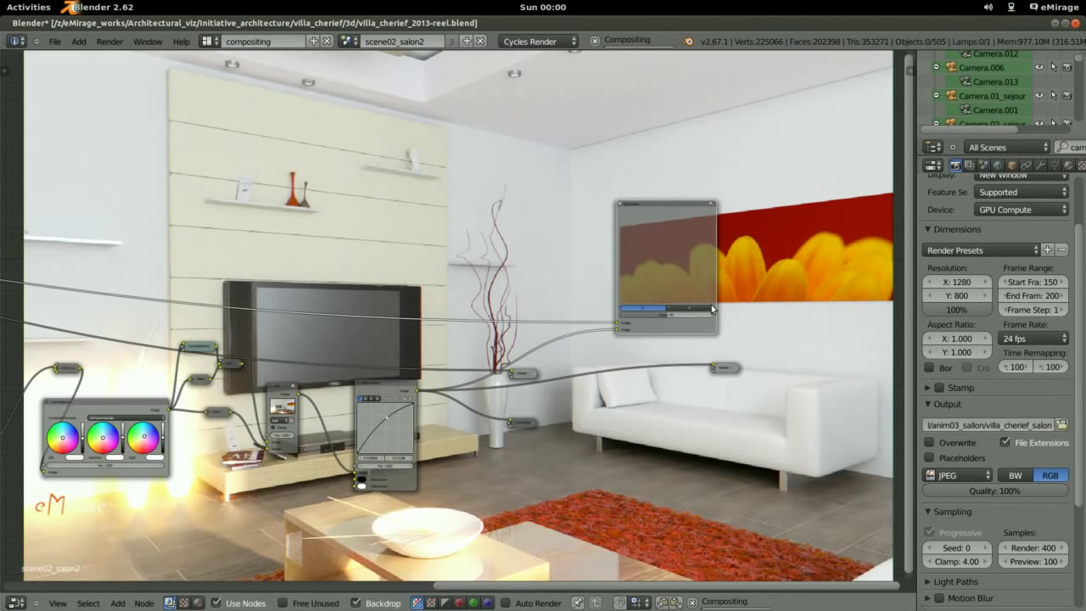
left_click_drag(715, 333, 551, 305)
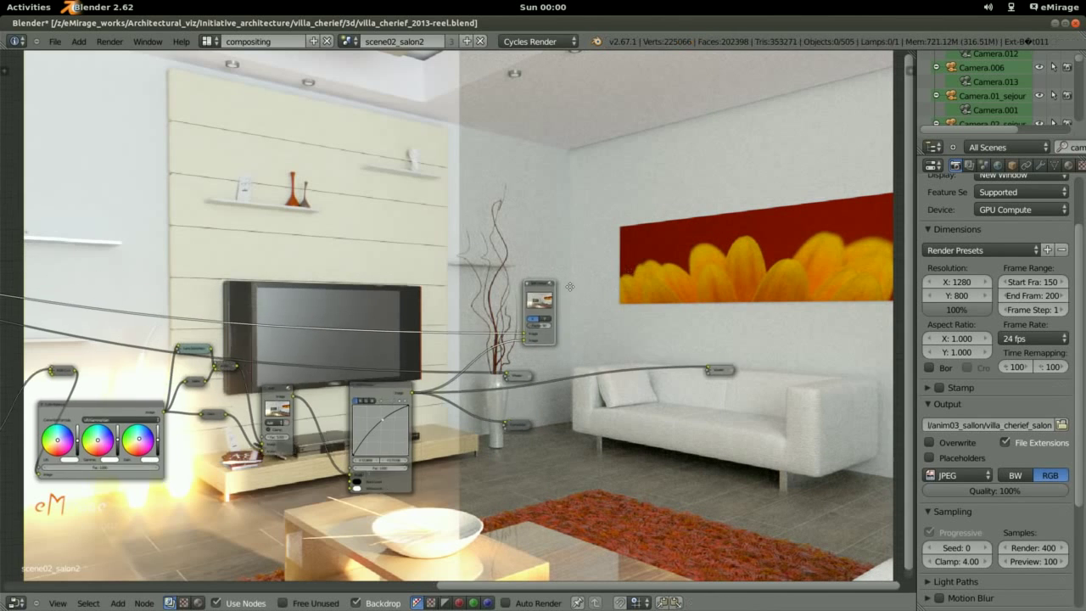
Set the Split Viewer to a top/bottom split with factor around 32
middle_click_drag(590, 275, 455, 337)
scroll(420, 373, "up", 4)
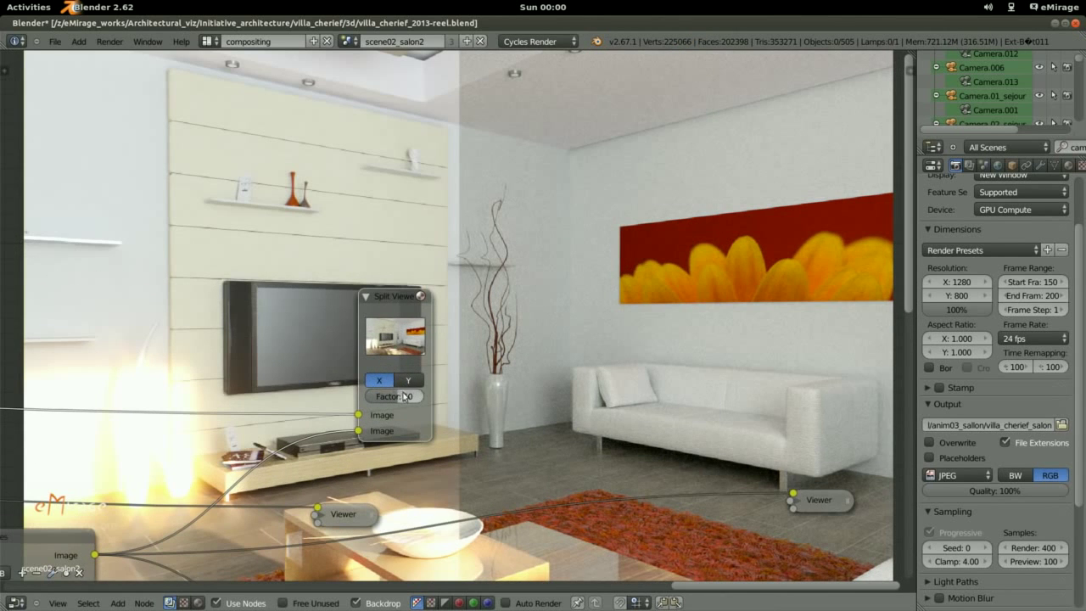
left_click(408, 380)
middle_click_drag(647, 231, 499, 261)
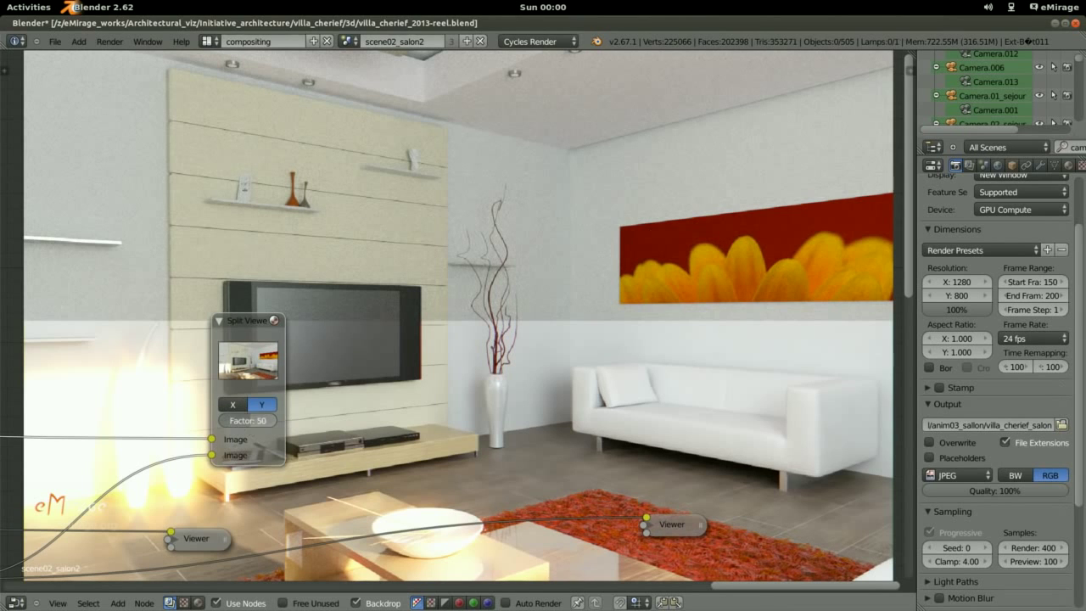
left_click_drag(246, 427, 231, 427)
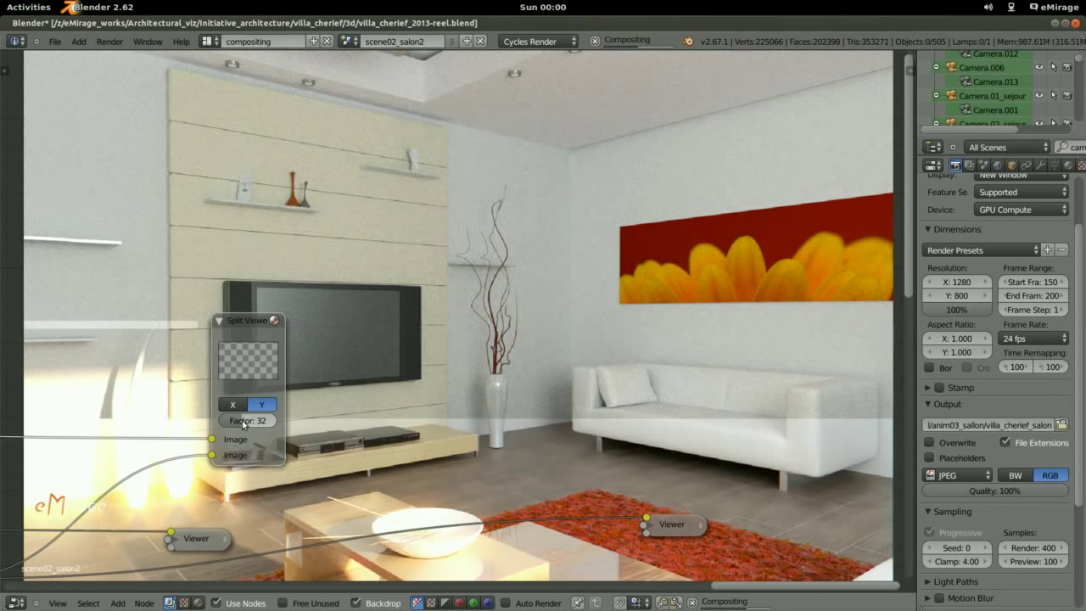
left_click_drag(244, 424, 260, 424)
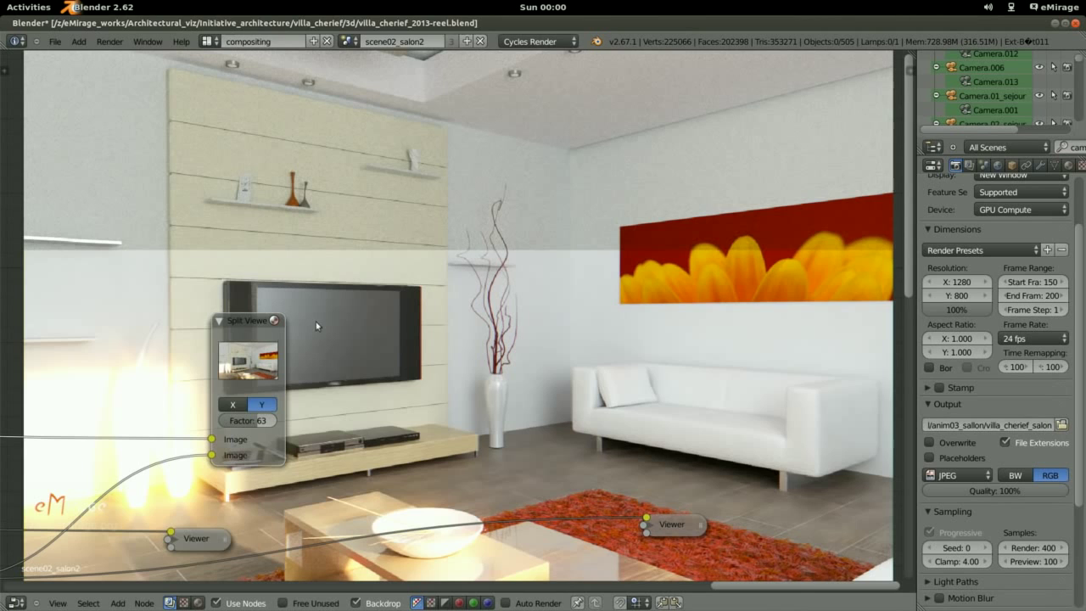
Return to a left/right split, swap the two input images, and lower the factor to about 51
left_click(236, 405)
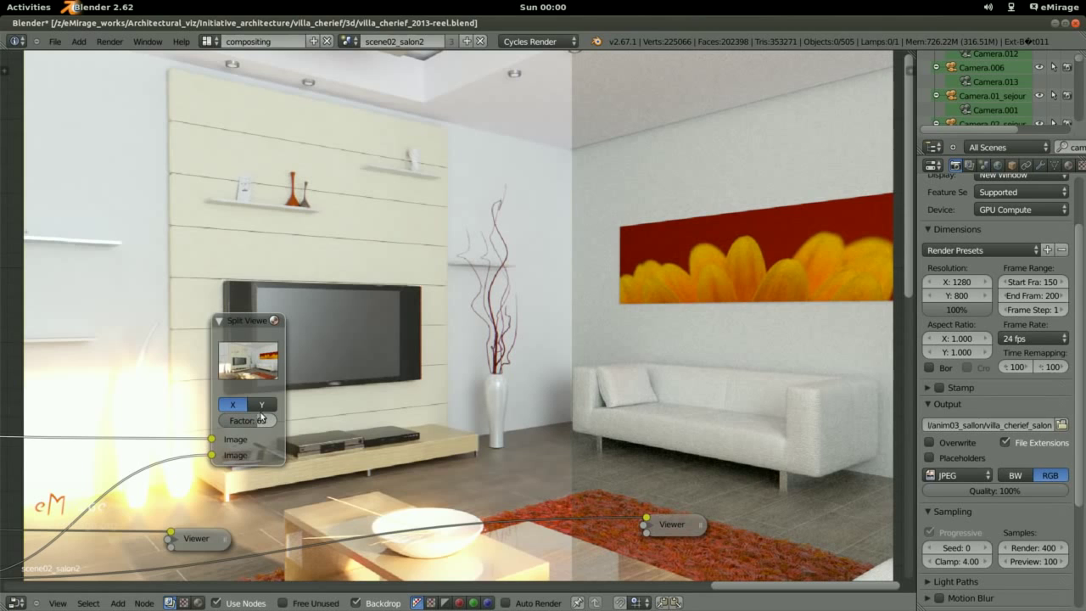
left_click_drag(211, 439, 218, 456)
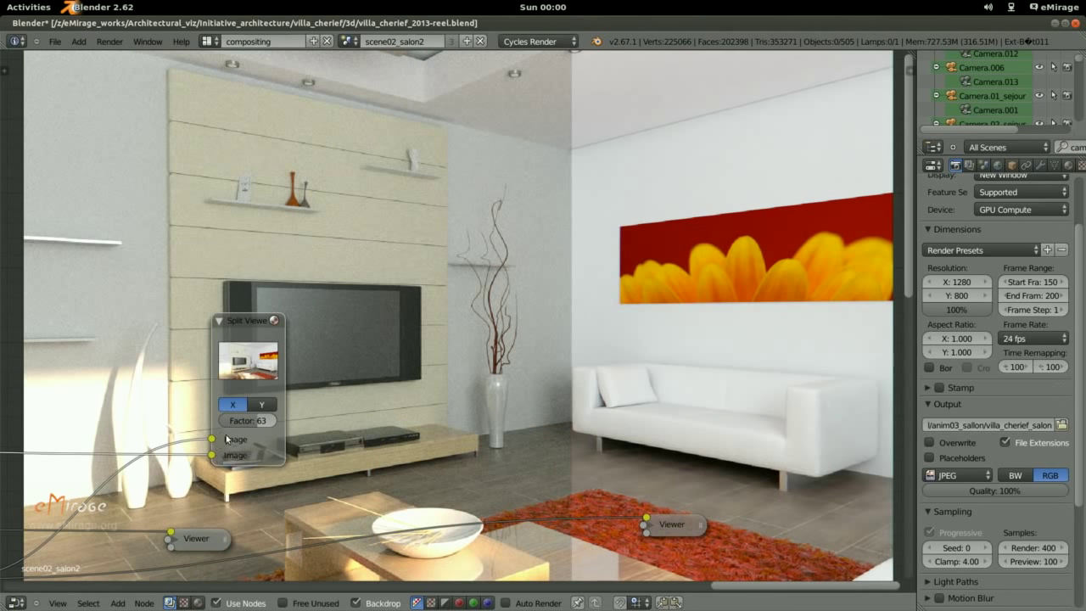
left_click(255, 420)
left_click_drag(255, 420, 245, 420)
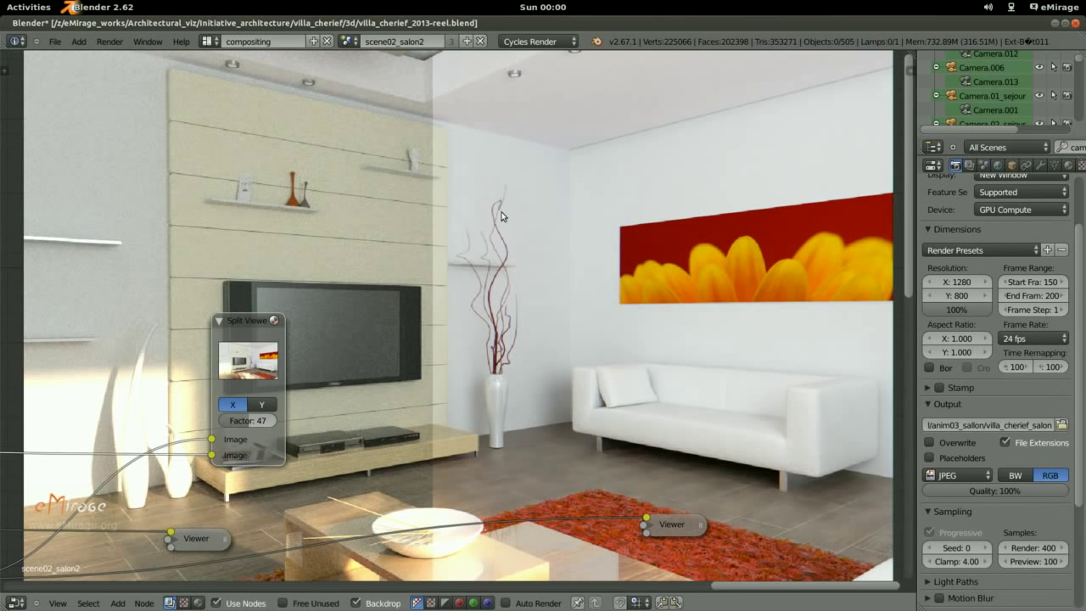
middle_click_drag(500, 216, 599, 352)
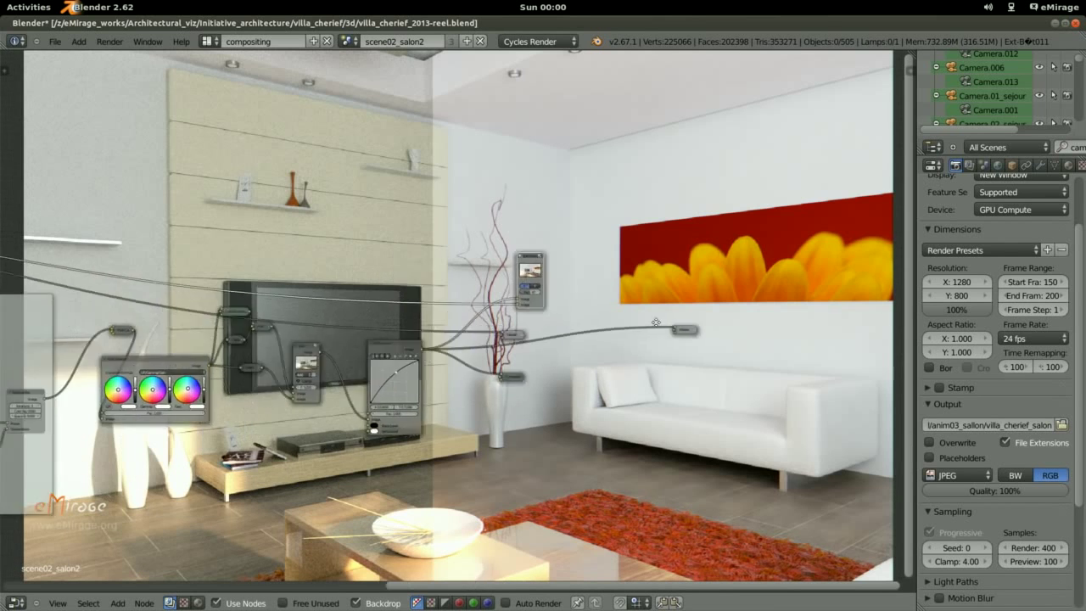
scroll(600, 354, "up", 1)
scroll(577, 348, "up", 2)
scroll(535, 339, "up", 2)
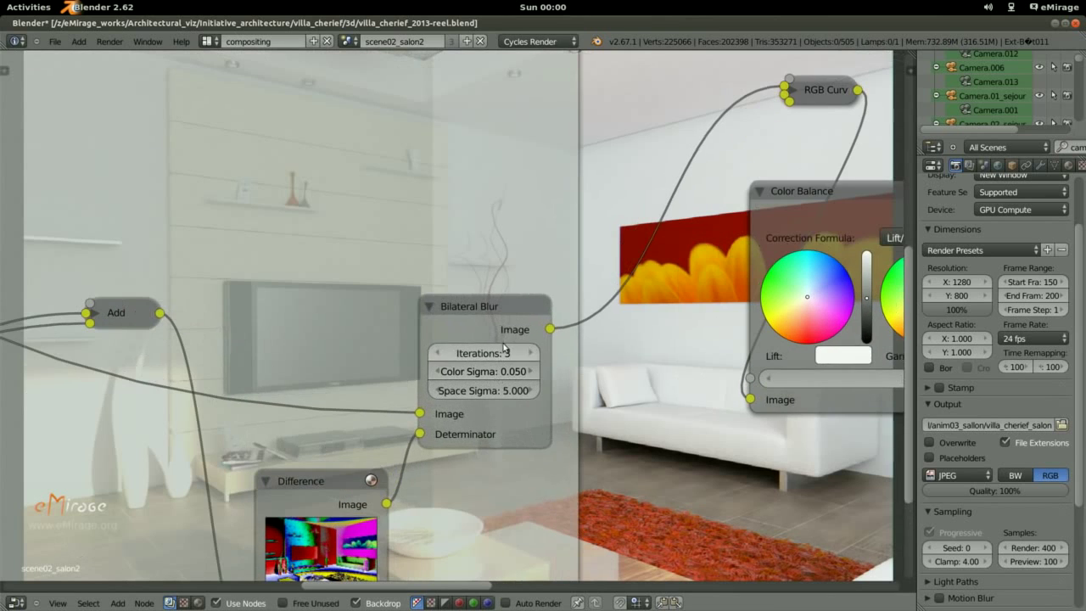
middle_click_drag(506, 336, 275, 144)
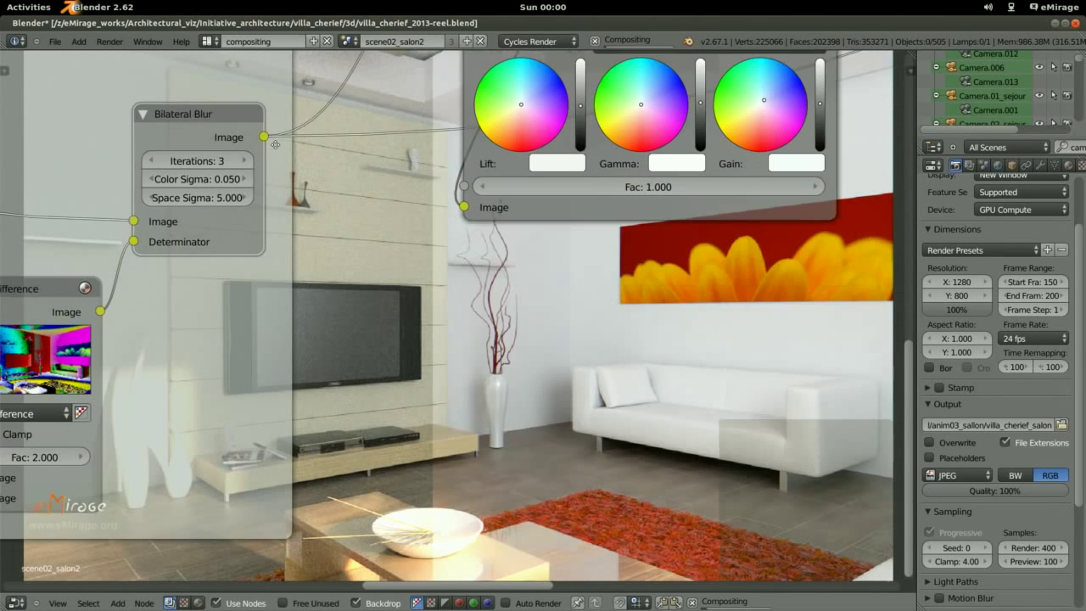
mouse_move(219, 137)
middle_mouse_down()
mouse_move(227, 184)
mouse_move(411, 280)
mouse_move(481, 241)
mouse_move(574, 226)
middle_mouse_up()
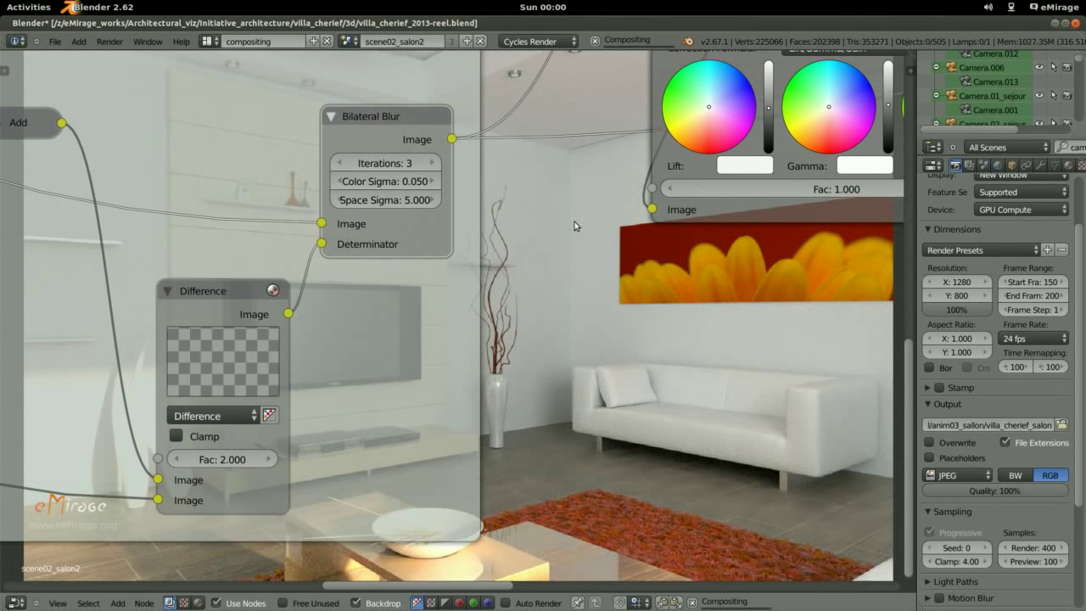
scroll(574, 221, "down", 2)
Link the RGB Curves Image output into the Split Viewer's Image input, replacing the old link
scroll(574, 222, "down", 2)
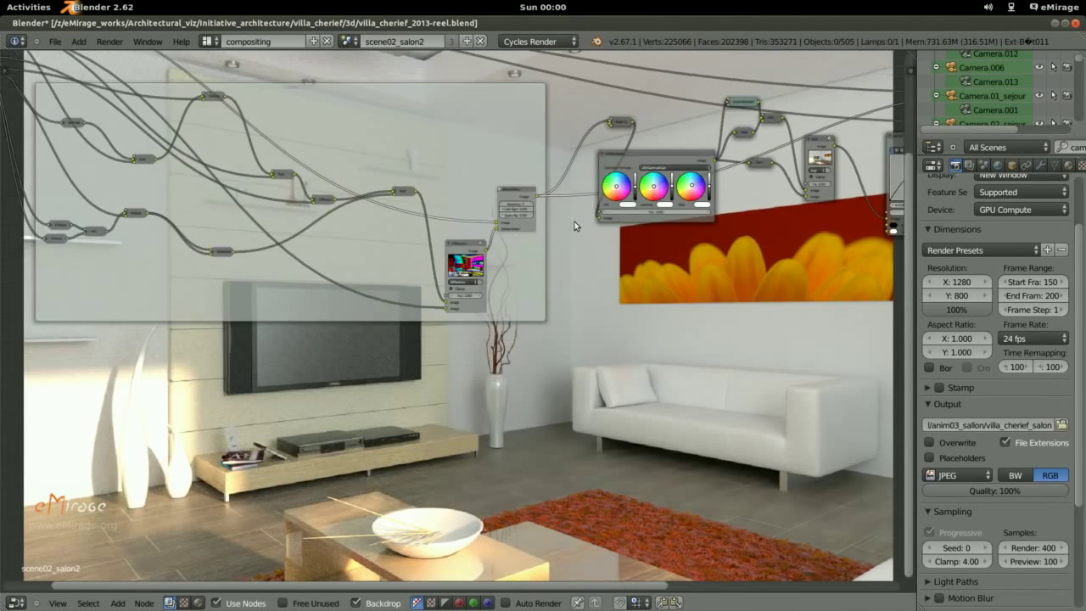
scroll(575, 222, "down", 1)
scroll(532, 316, "down", 2)
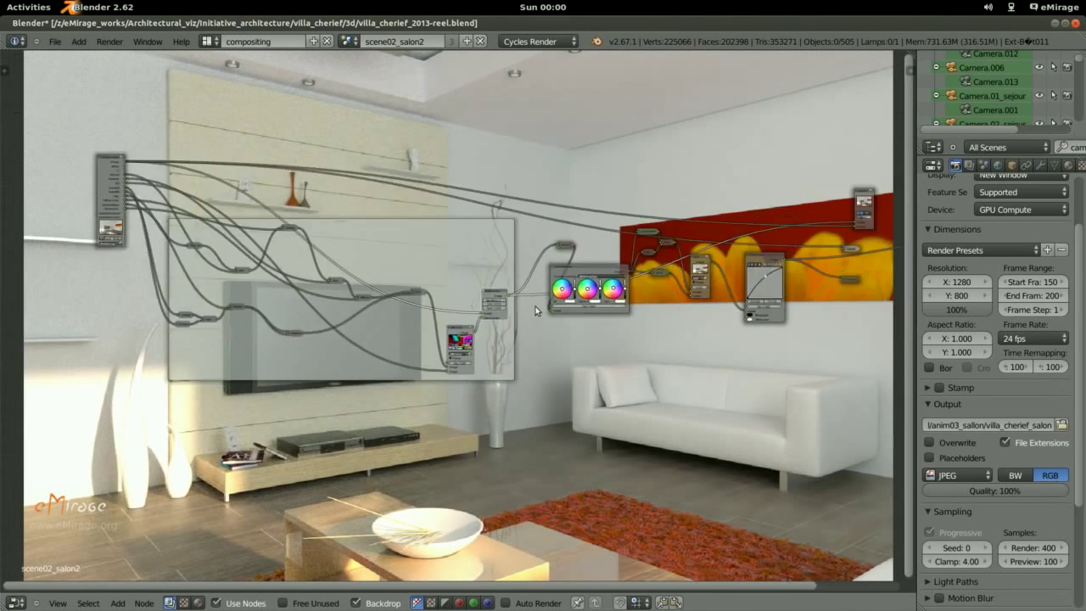
middle_click_drag(532, 315, 532, 603)
middle_click_drag(441, 475, 442, 260)
scroll(442, 260, "up", 1)
scroll(441, 260, "up", 2)
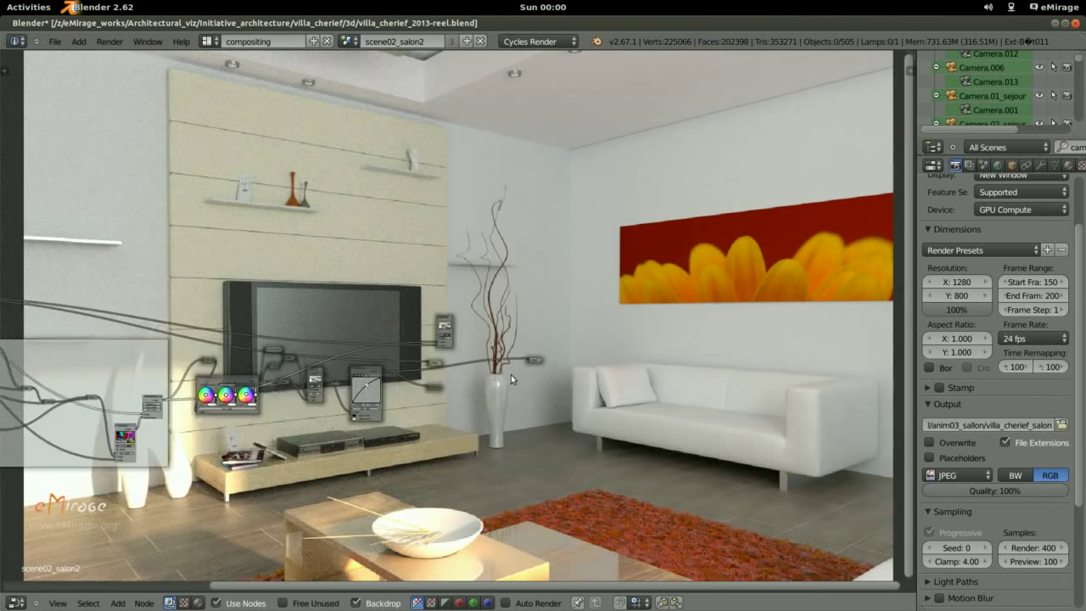
scroll(441, 260, "up", 2)
scroll(442, 260, "up", 2)
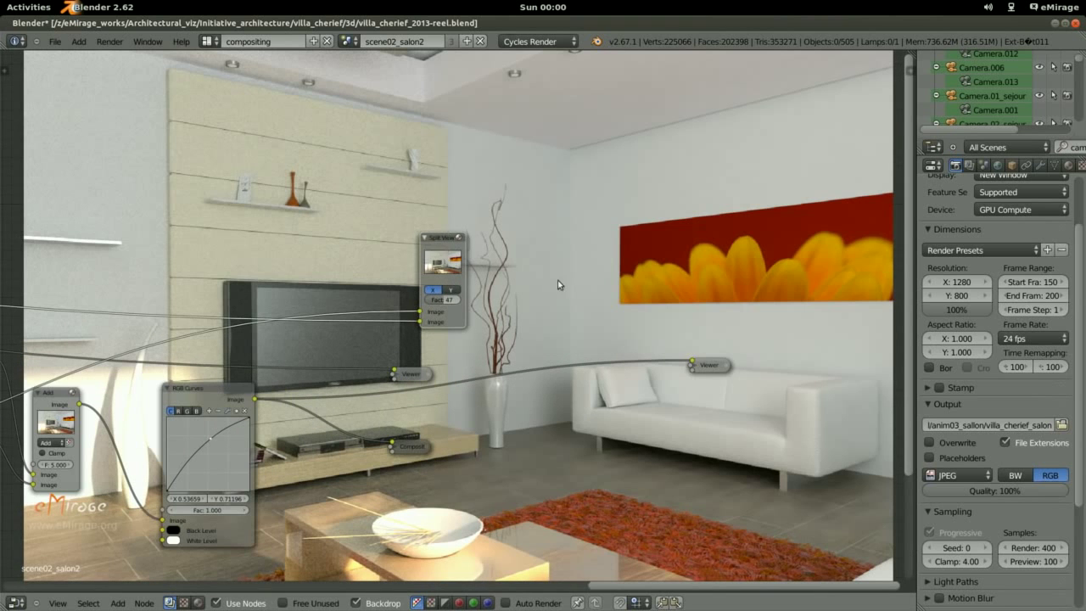
middle_click_drag(561, 285, 625, 280)
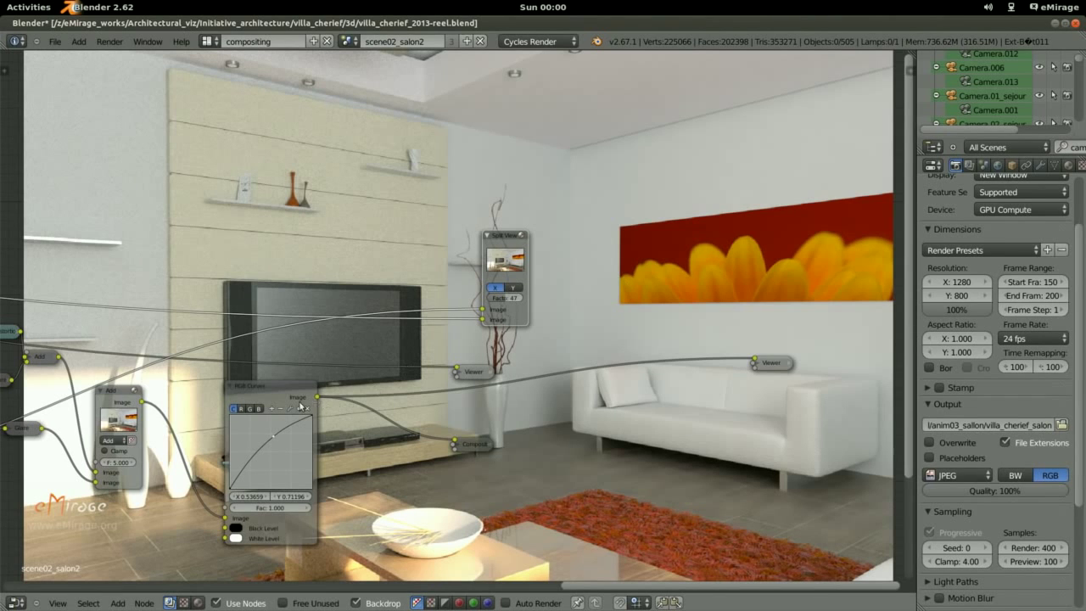
left_click(275, 392, "ctrl+shift")
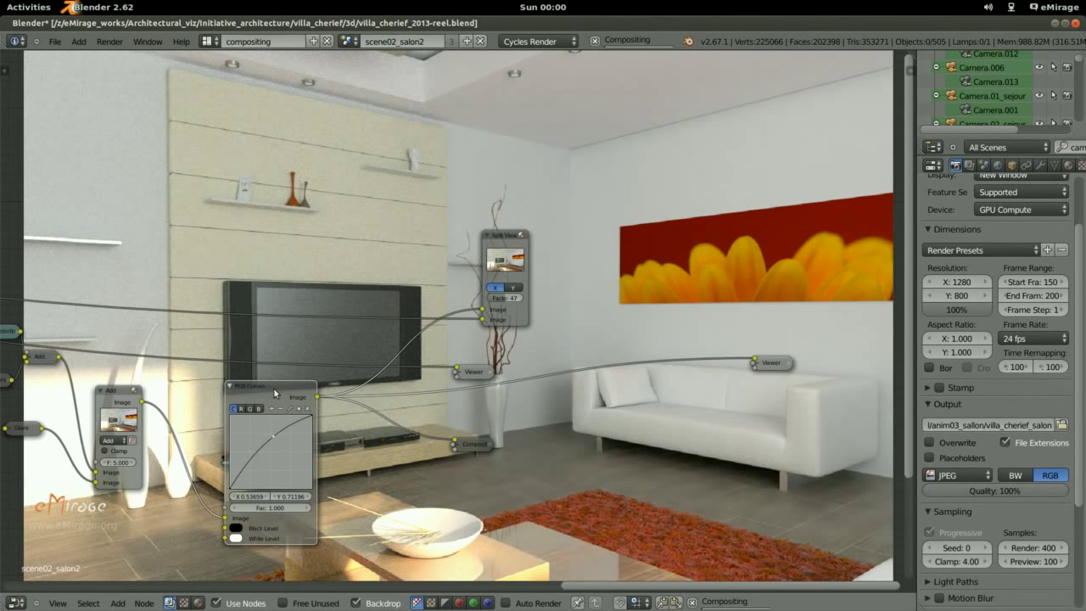